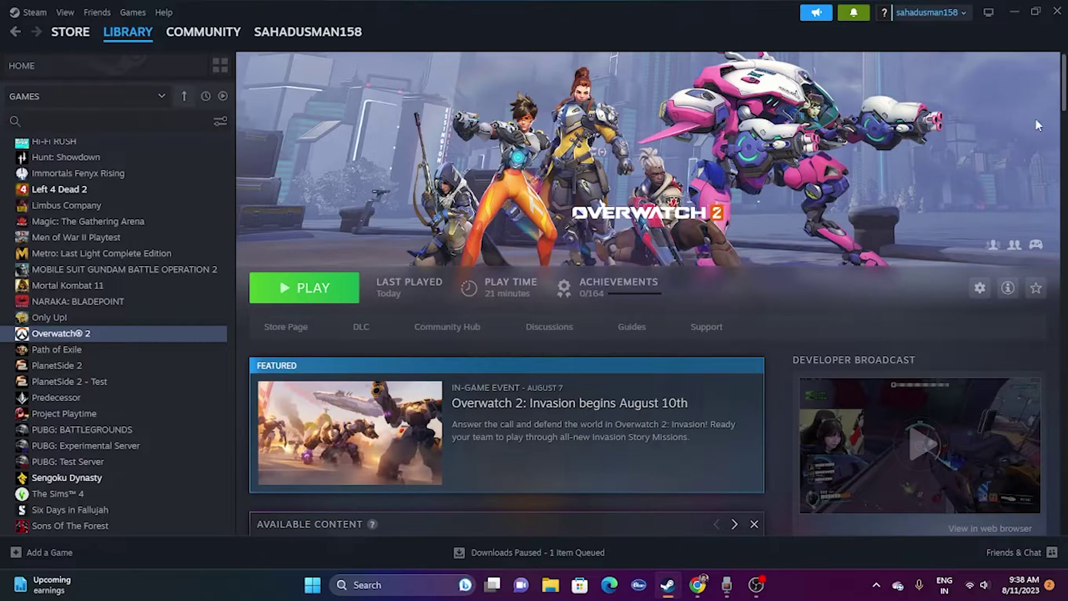
- View the computer's power options, including Restart, and dismiss them
click(314, 584)
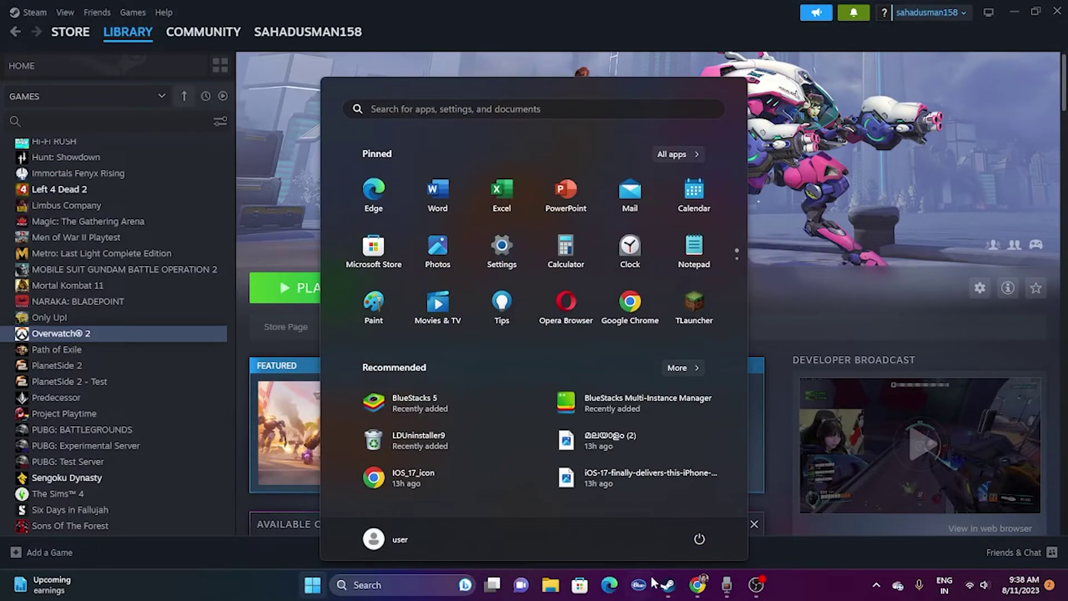
click(700, 540)
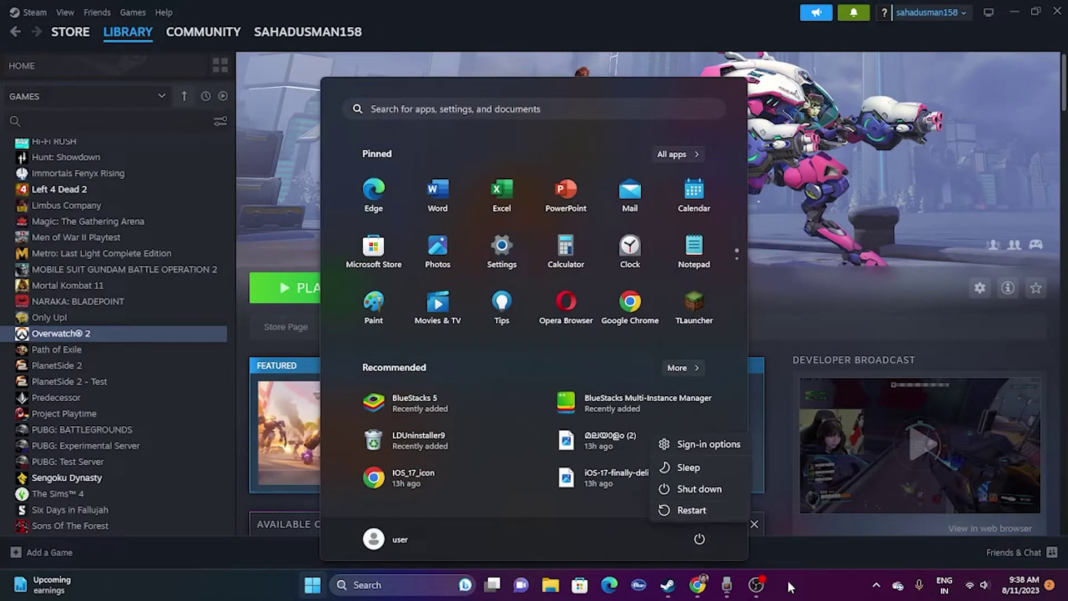
click(816, 594)
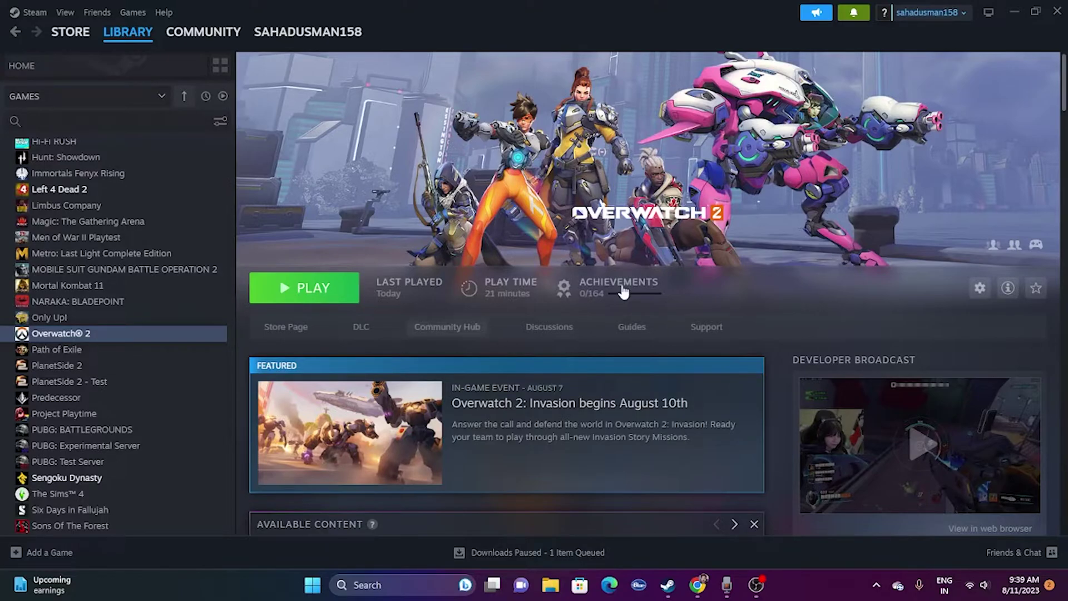
- Start verifying the integrity of Overwatch 2's installed game files from the game's properties, and return to the library
right_click(116, 335)
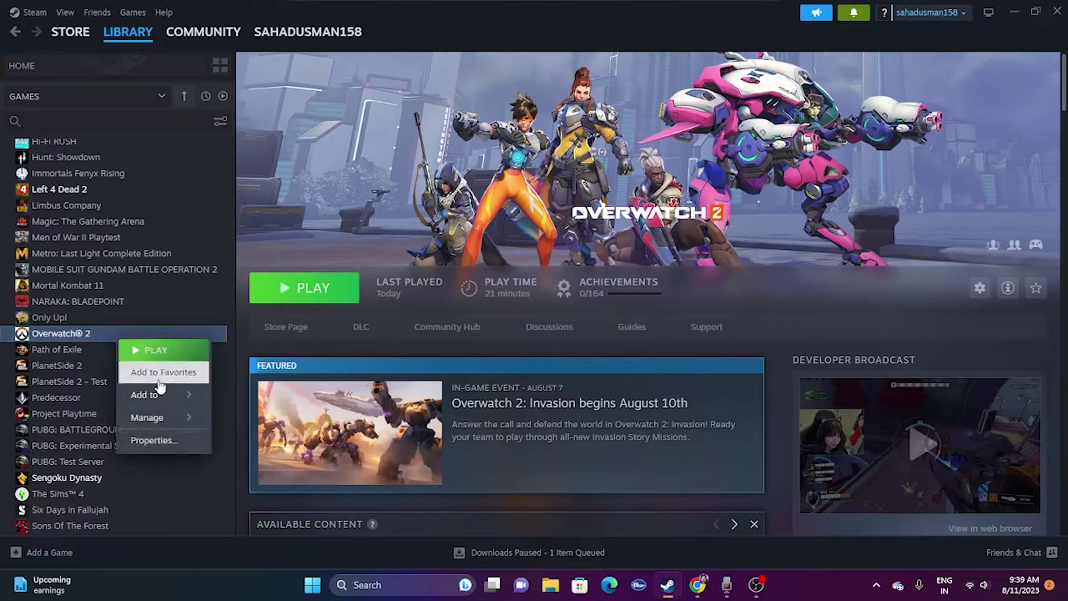
click(155, 438)
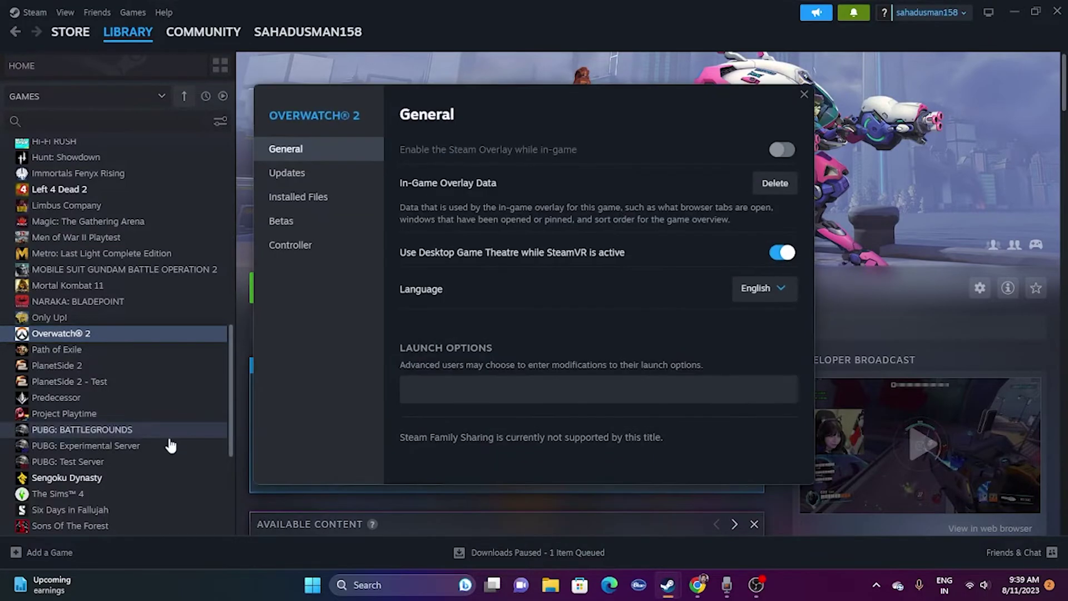
click(315, 206)
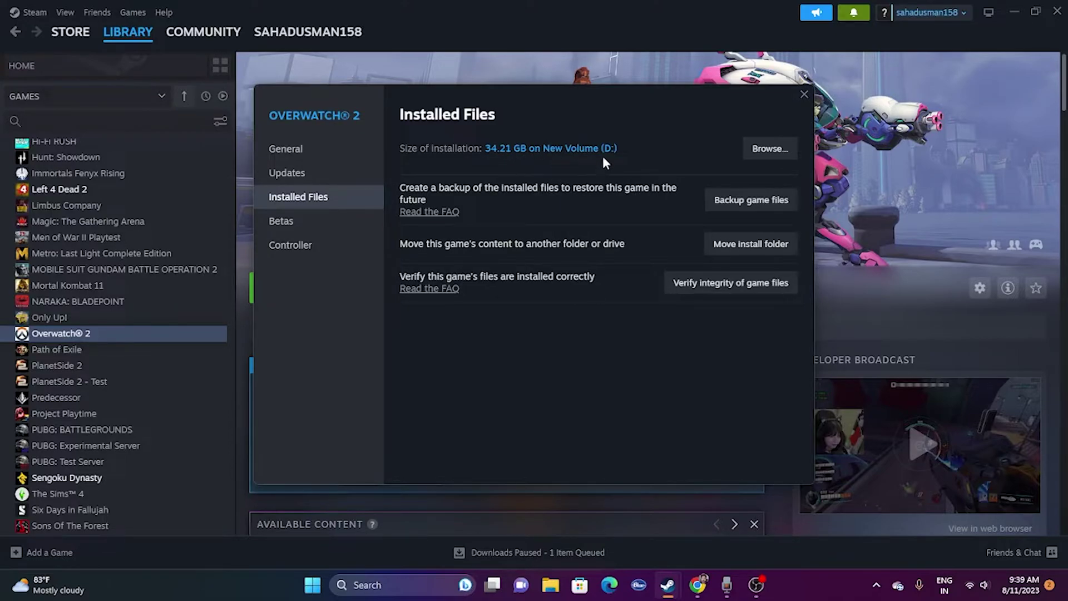
click(732, 283)
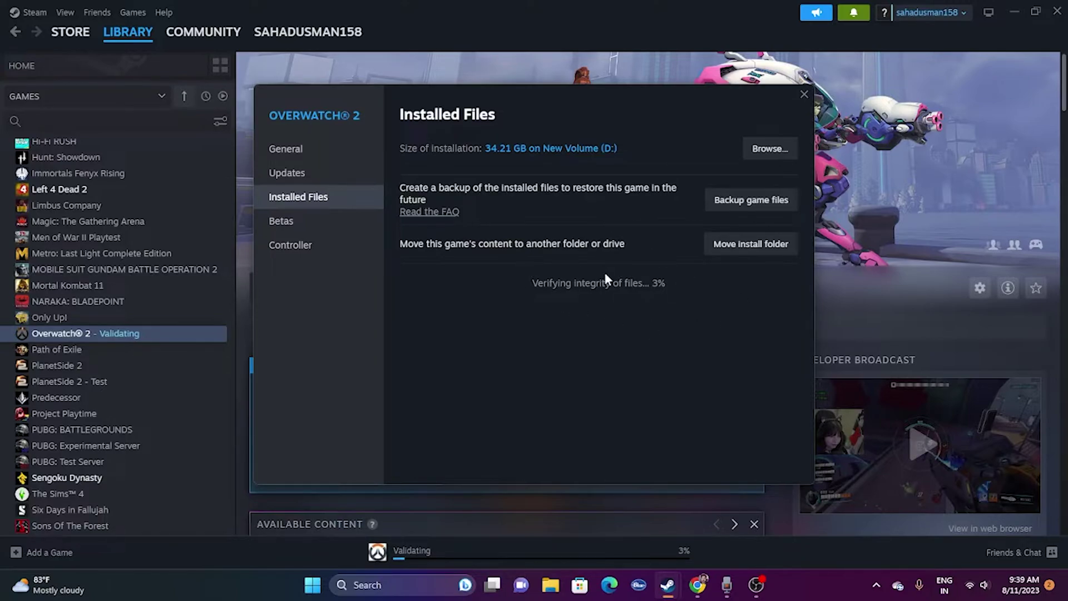
drag(608, 109, 830, 93)
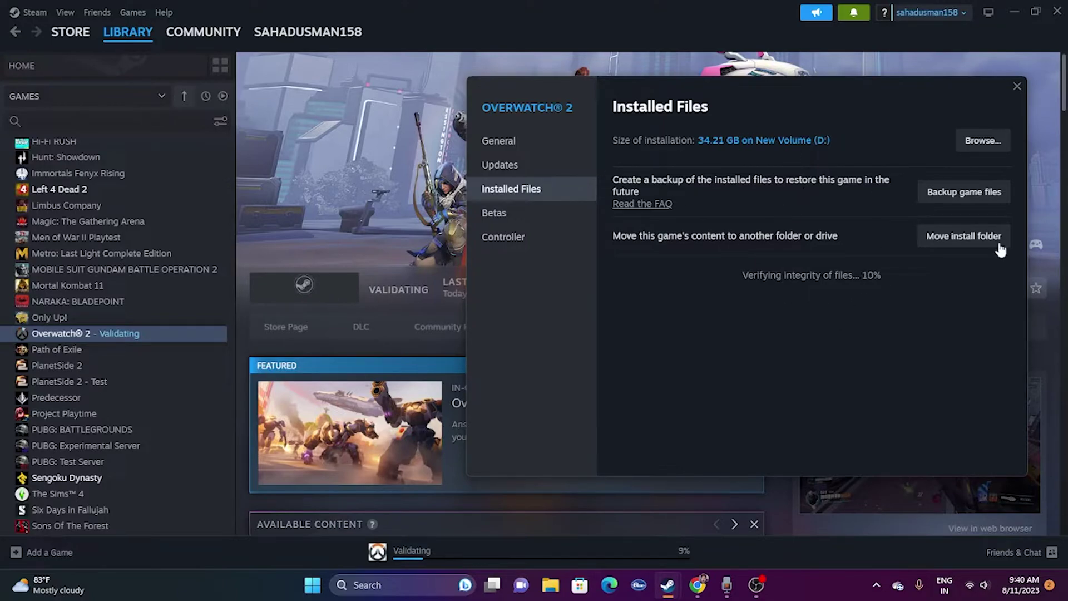
click(417, 128)
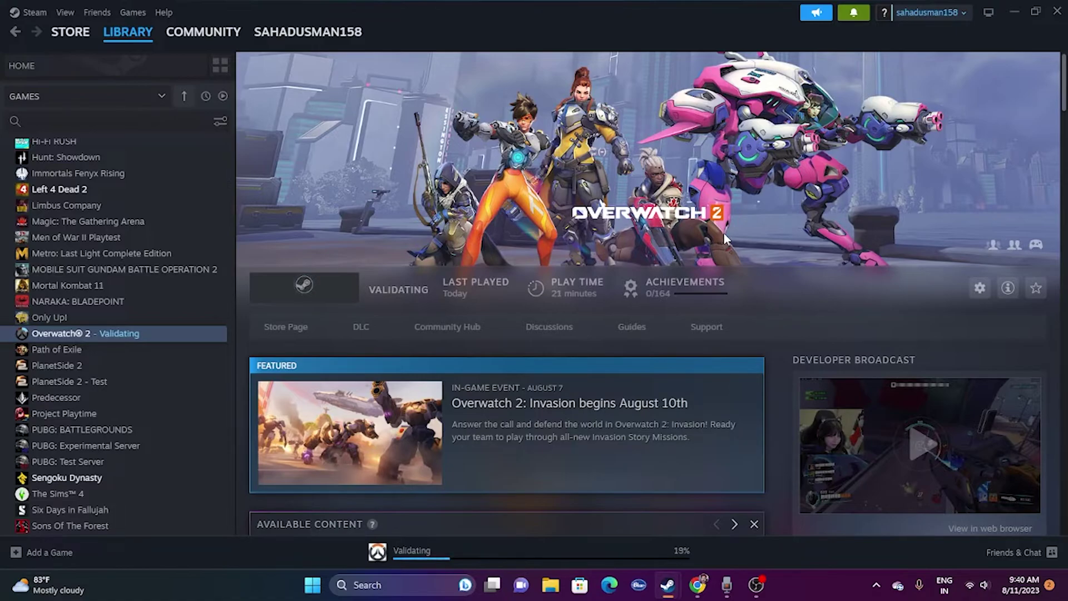
- Reopen Overwatch 2's properties at Installed Files and bring up the game's Overwatch install folder in File Explorer
right_click(163, 339)
click(194, 418)
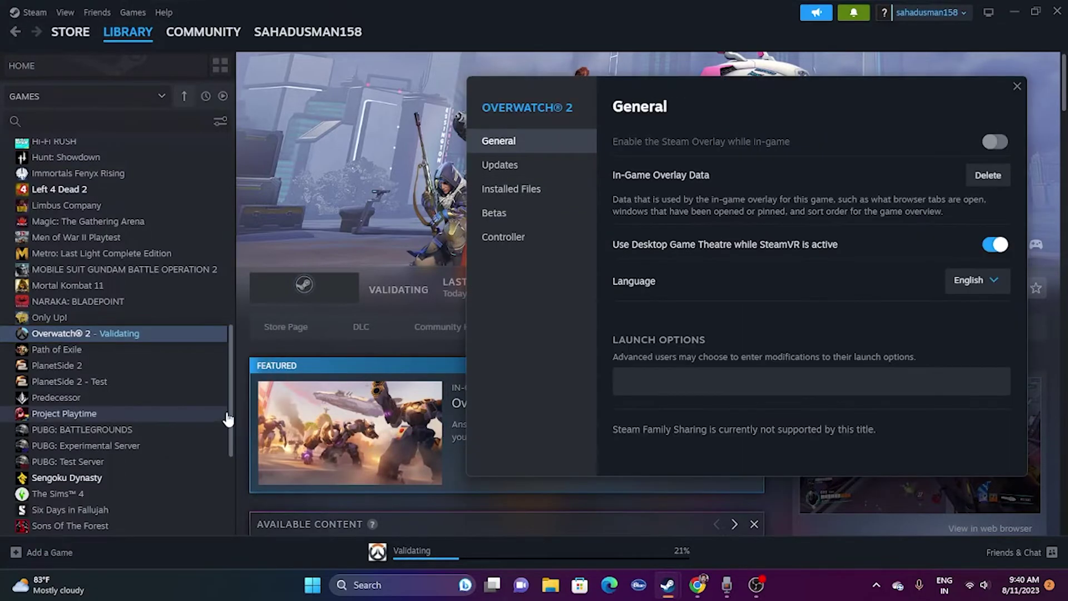
click(542, 211)
click(542, 191)
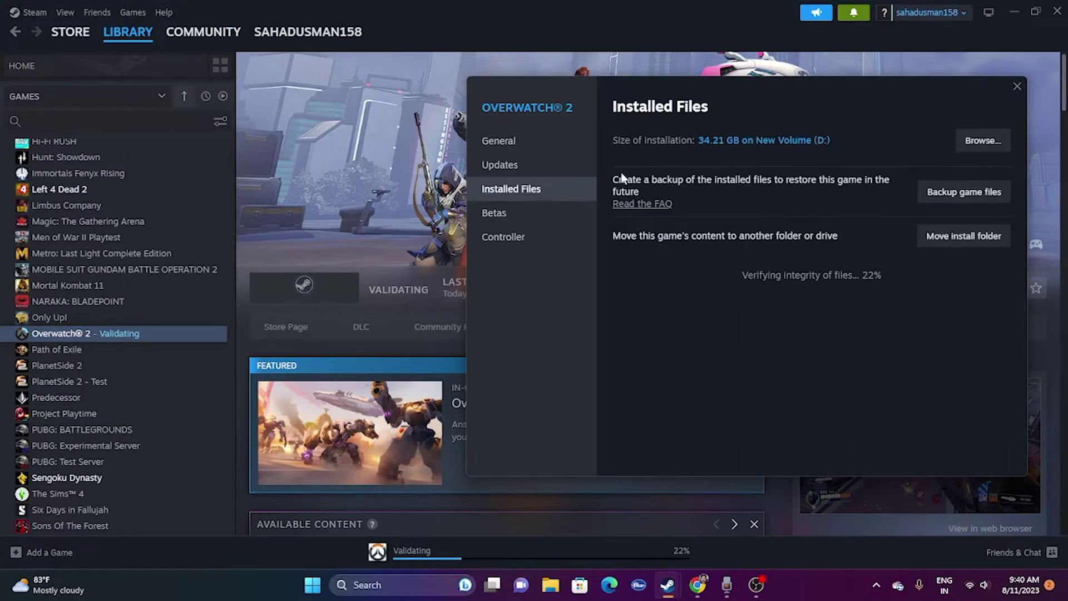
click(550, 585)
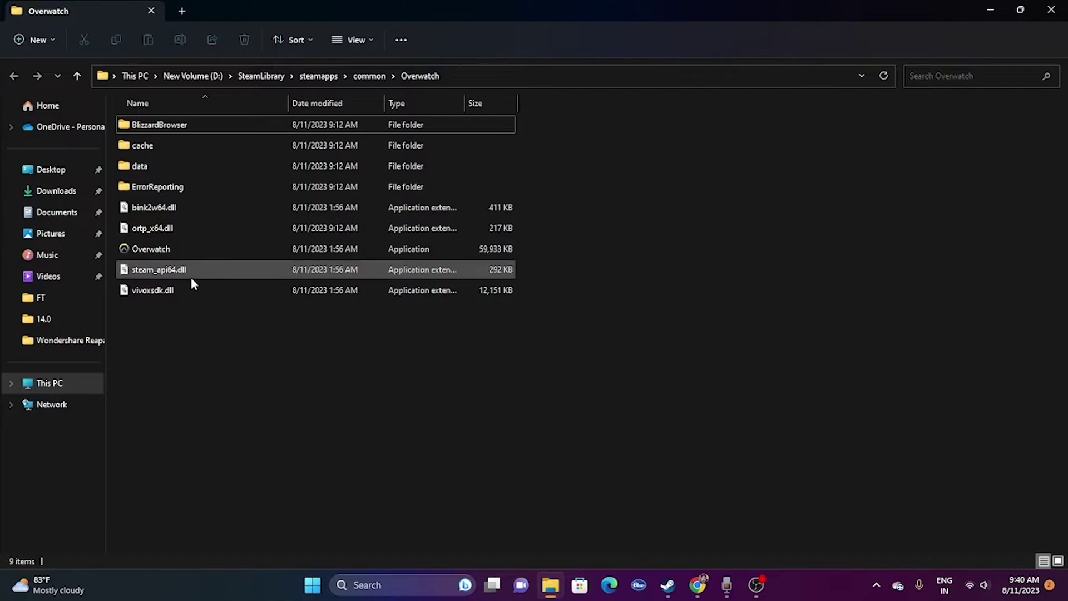
- Set the Overwatch application file to run as an administrator in its compatibility properties and apply the change
click(166, 249)
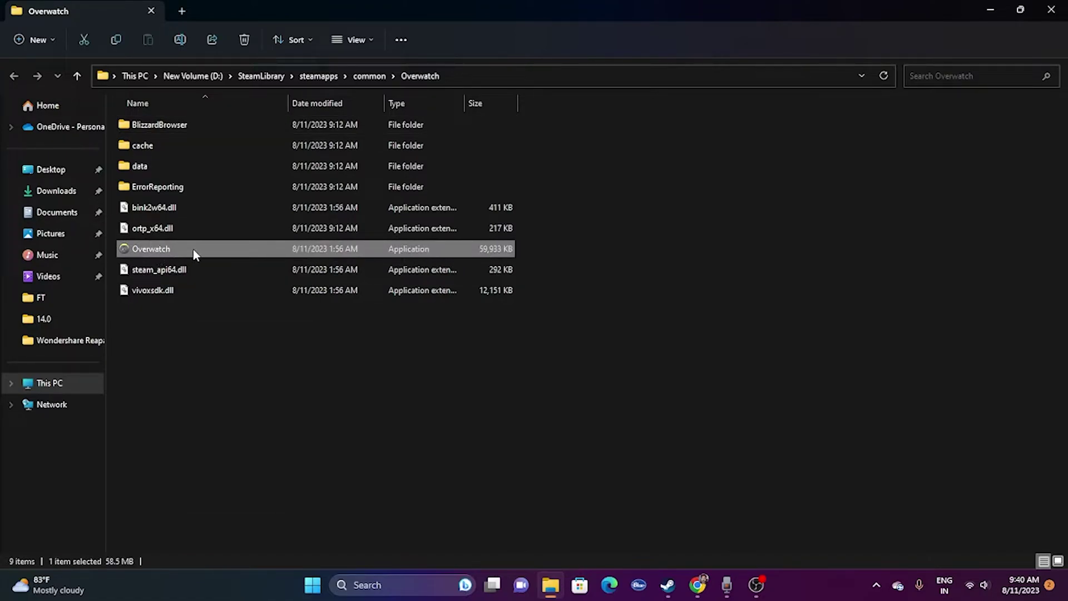
mouse_move(193, 253)
right_click(188, 251)
click(242, 446)
click(284, 437)
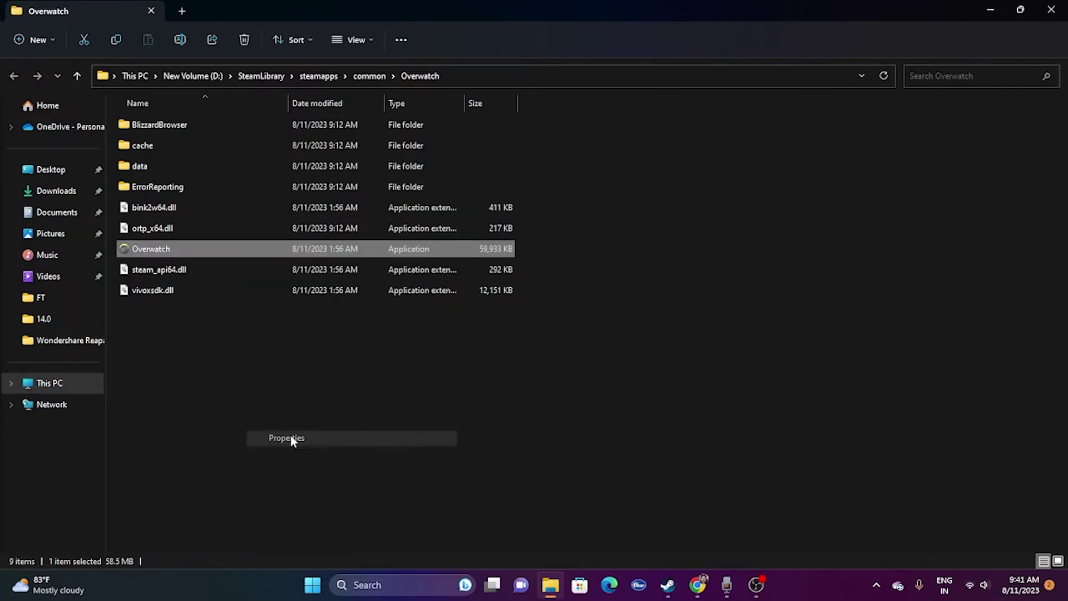
click(369, 229)
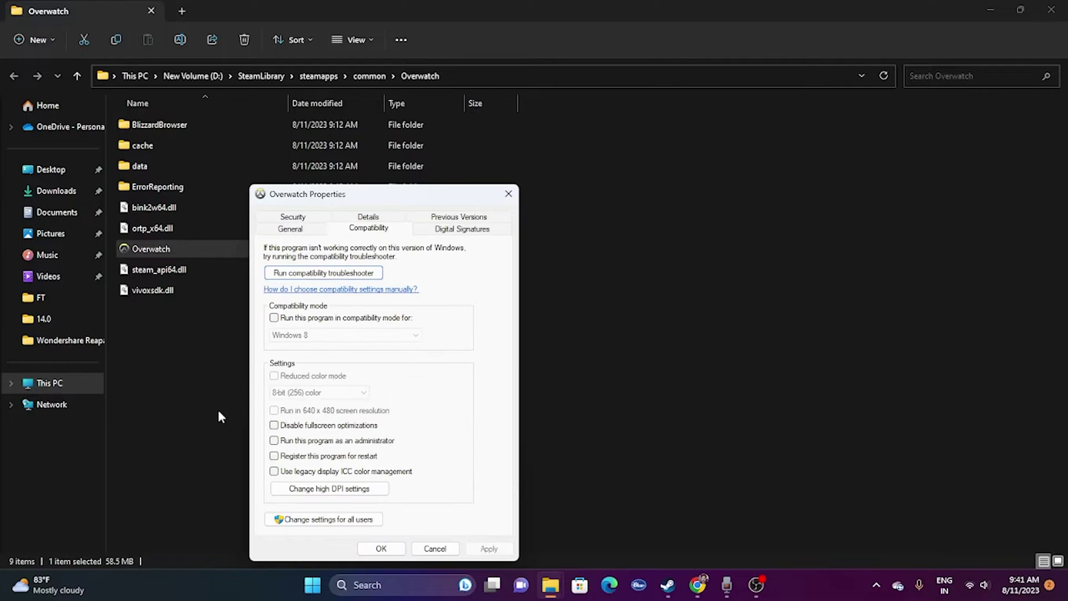
click(271, 441)
click(497, 549)
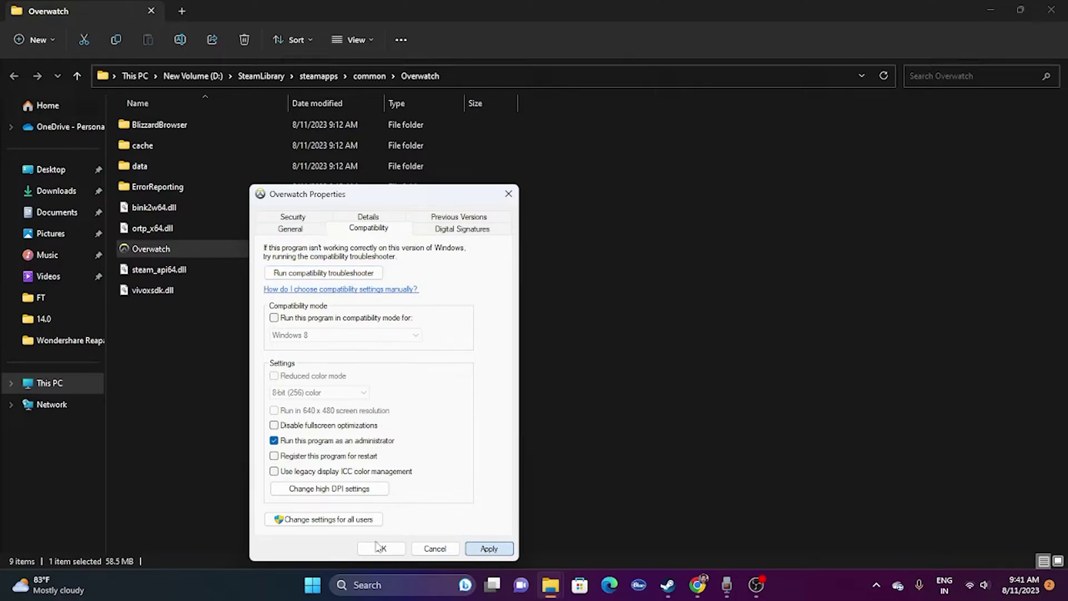
click(376, 549)
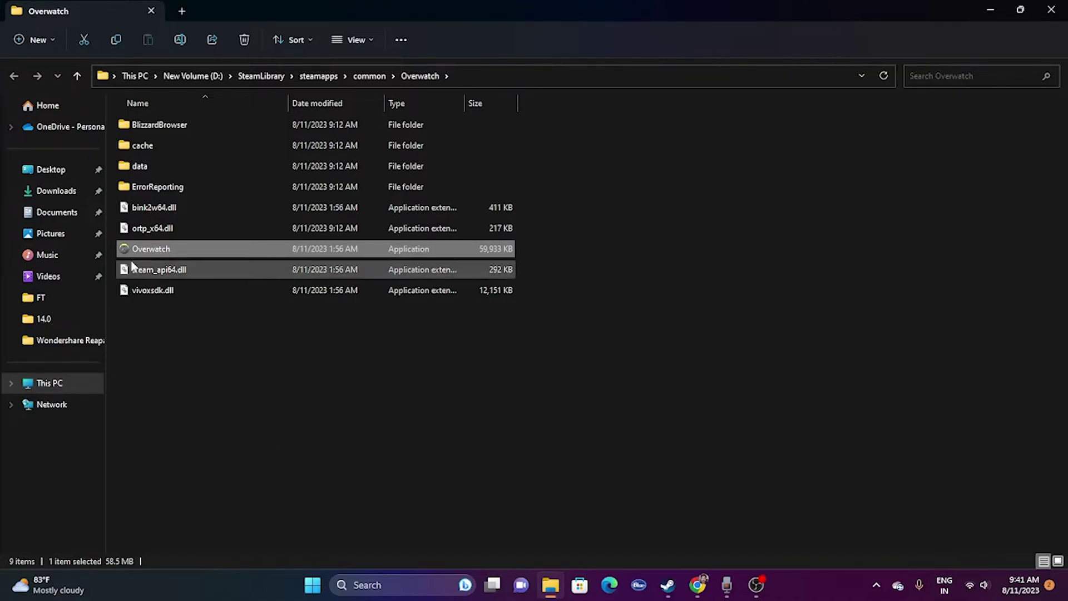
- Enable compatibility mode for Windows 8 on the Overwatch application file and apply the change
right_click(192, 257)
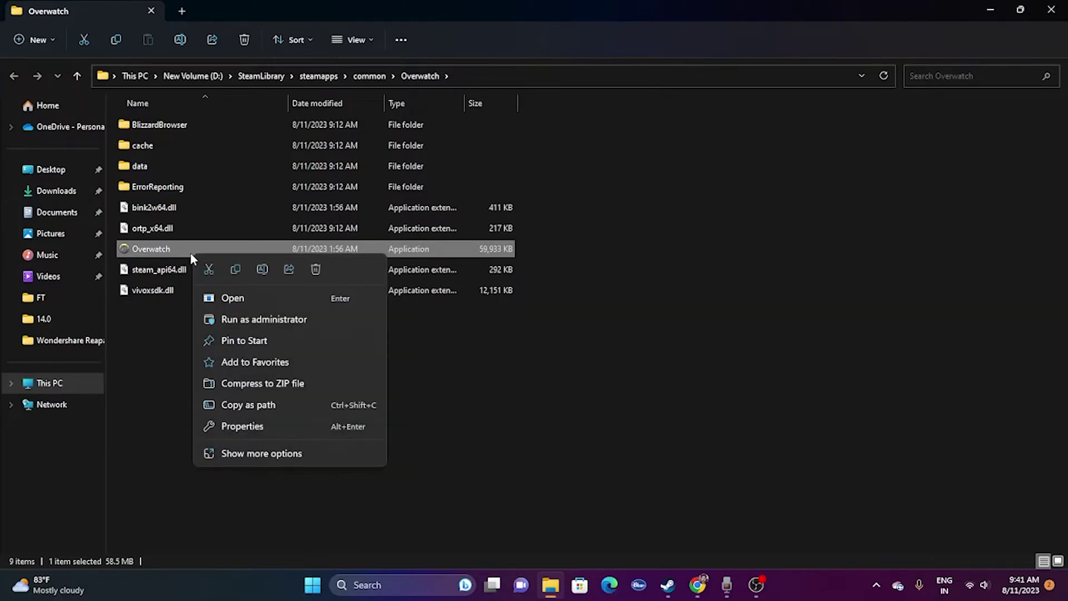
click(222, 452)
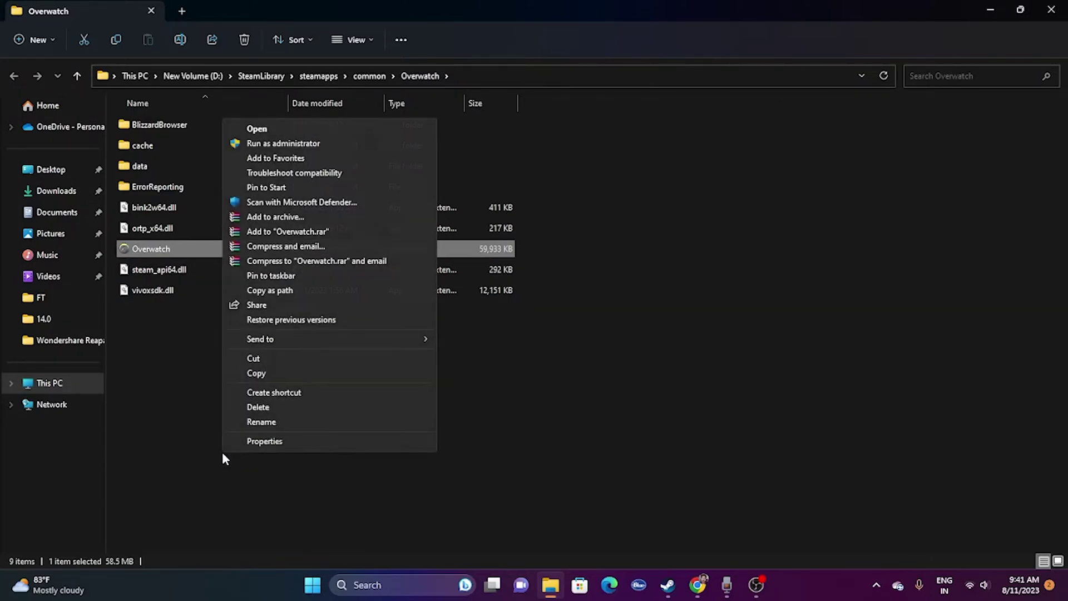
click(277, 442)
click(357, 233)
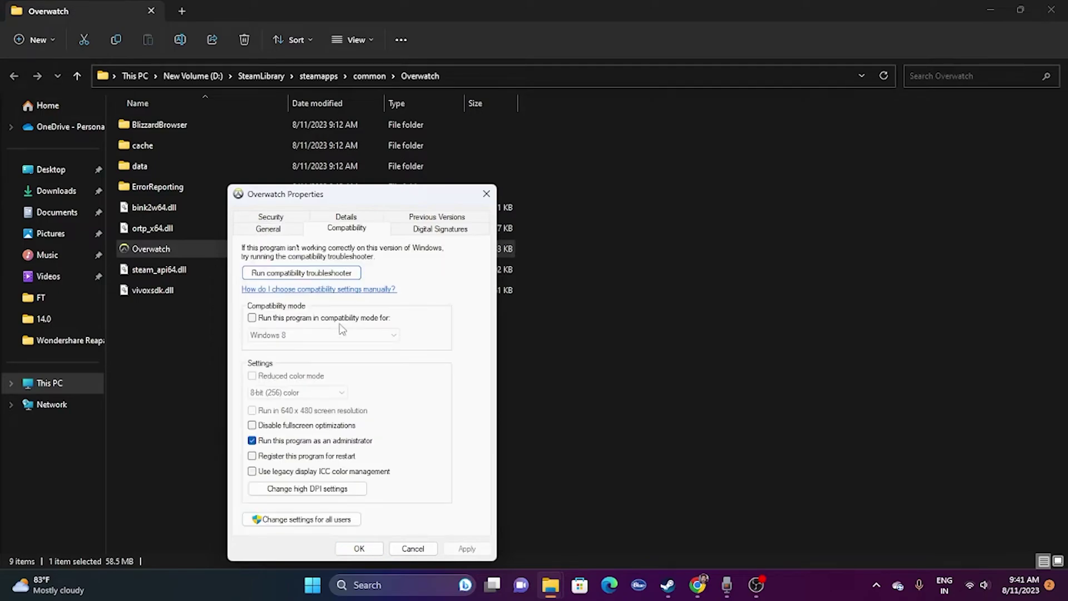
click(252, 318)
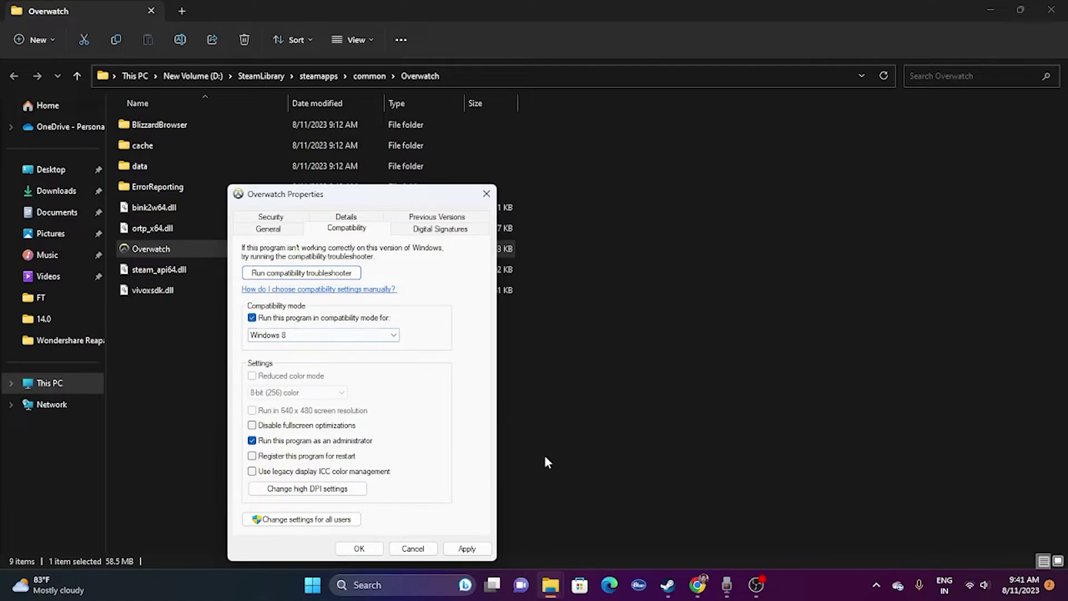
click(299, 337)
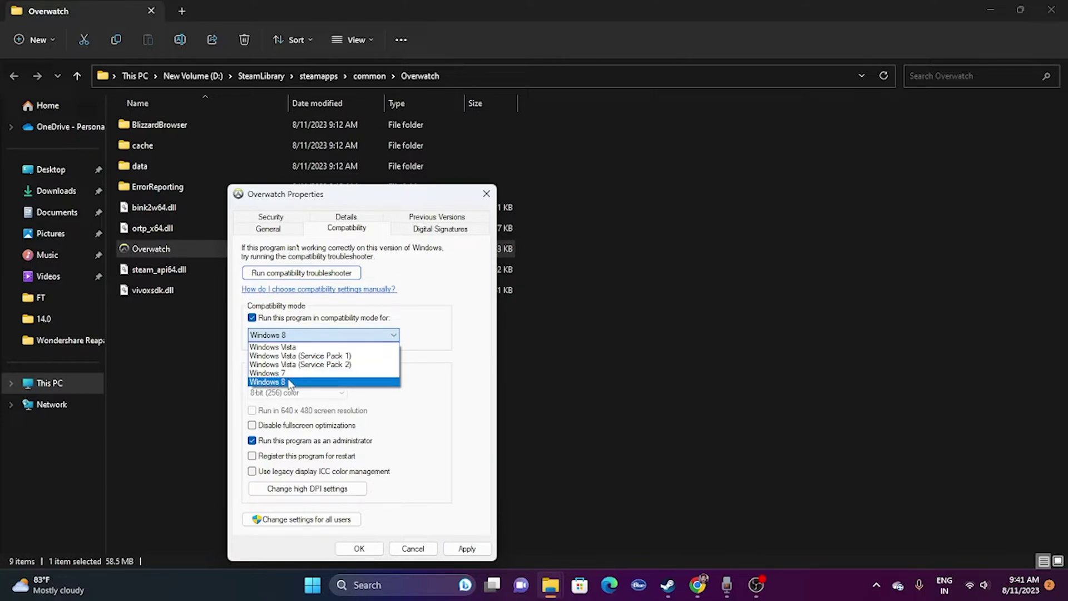
click(475, 551)
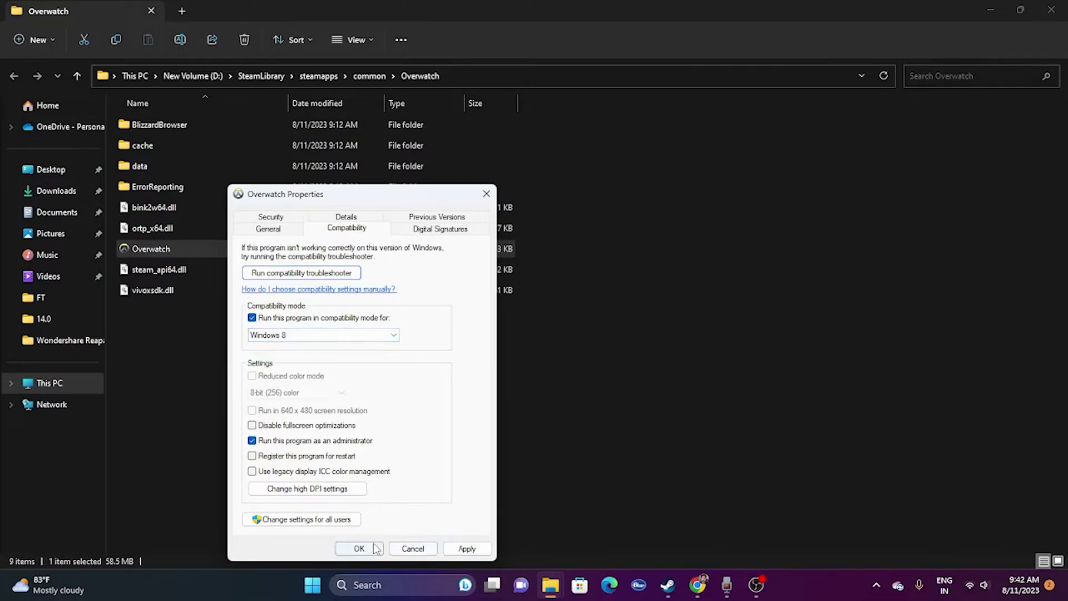
click(372, 548)
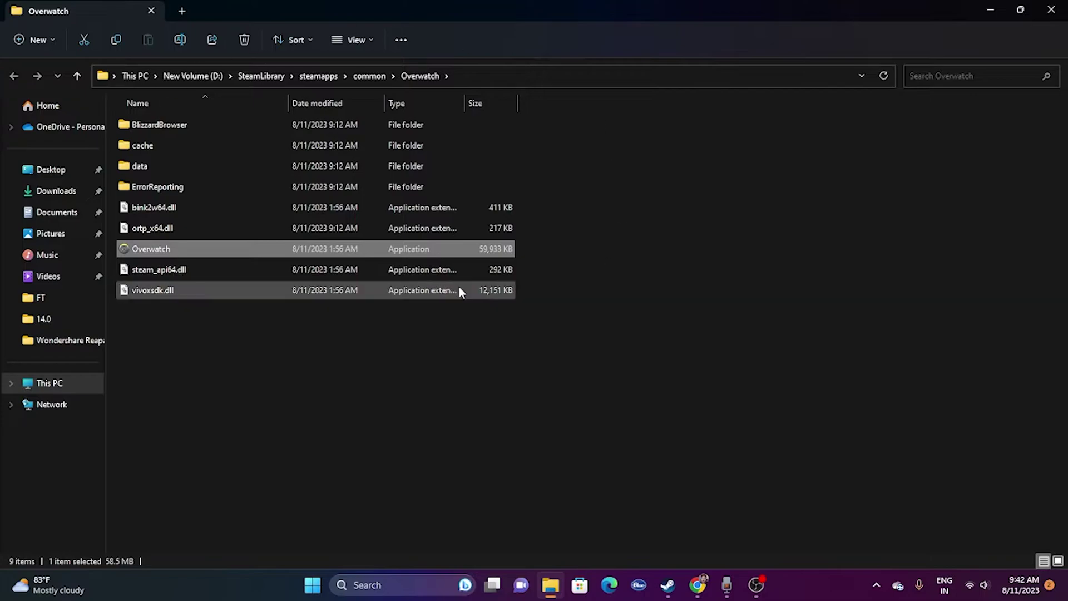
- Close the Overwatch folder window and minimize the main Steam window
click(1053, 7)
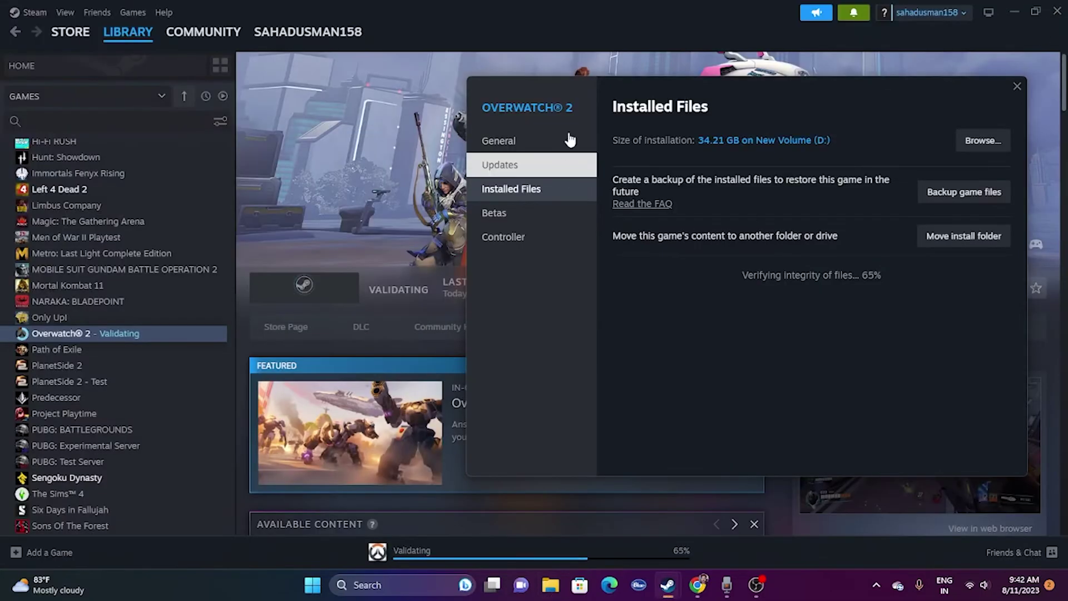
click(296, 156)
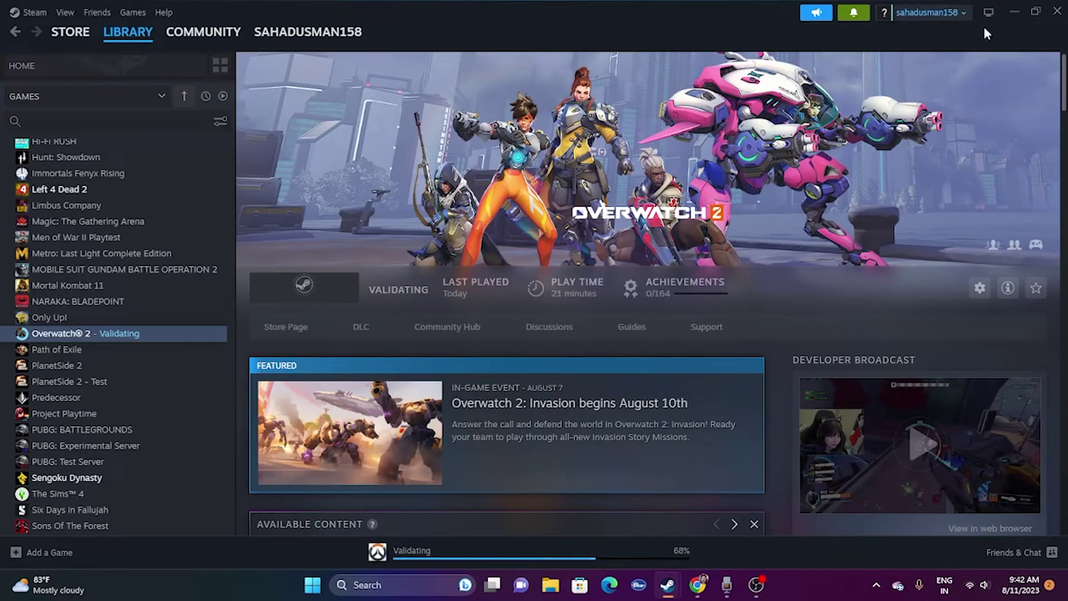
click(1011, 11)
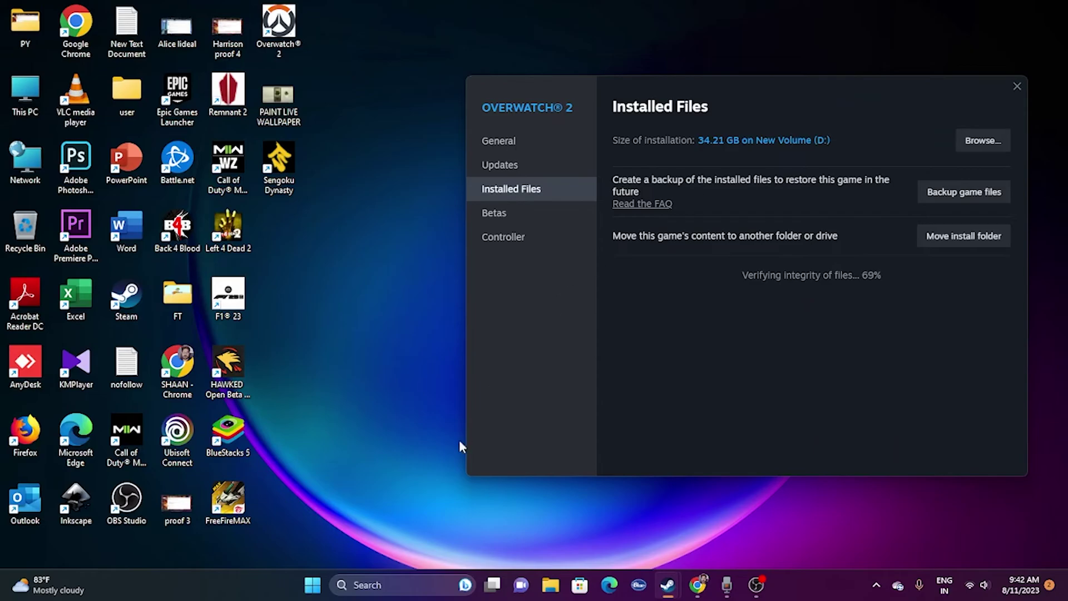
- Open Windows Settings and check the automatic time and time zone options under Date & time
click(387, 582)
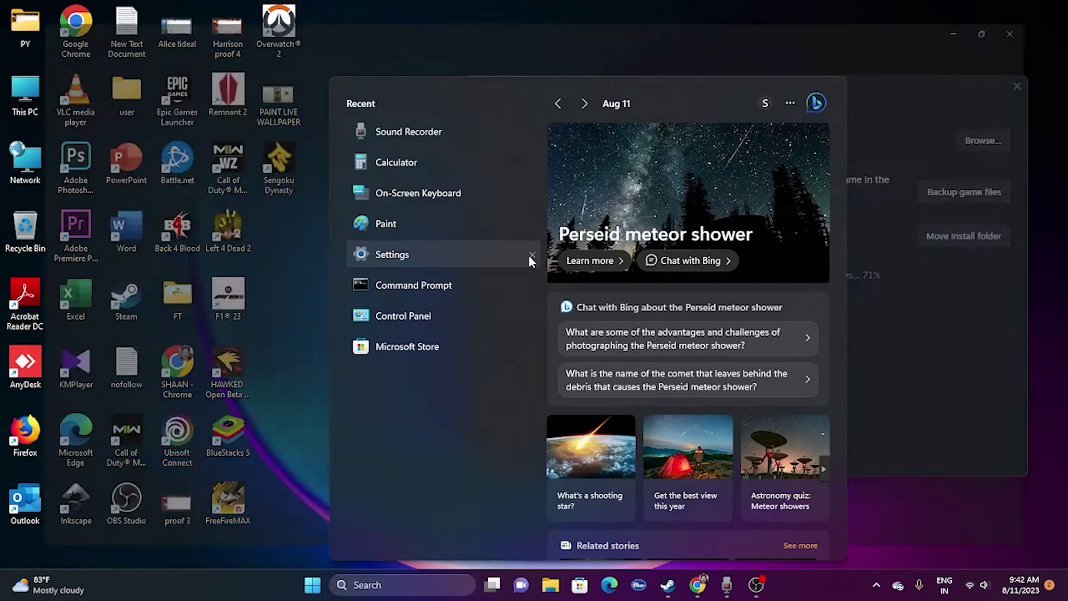
click(478, 254)
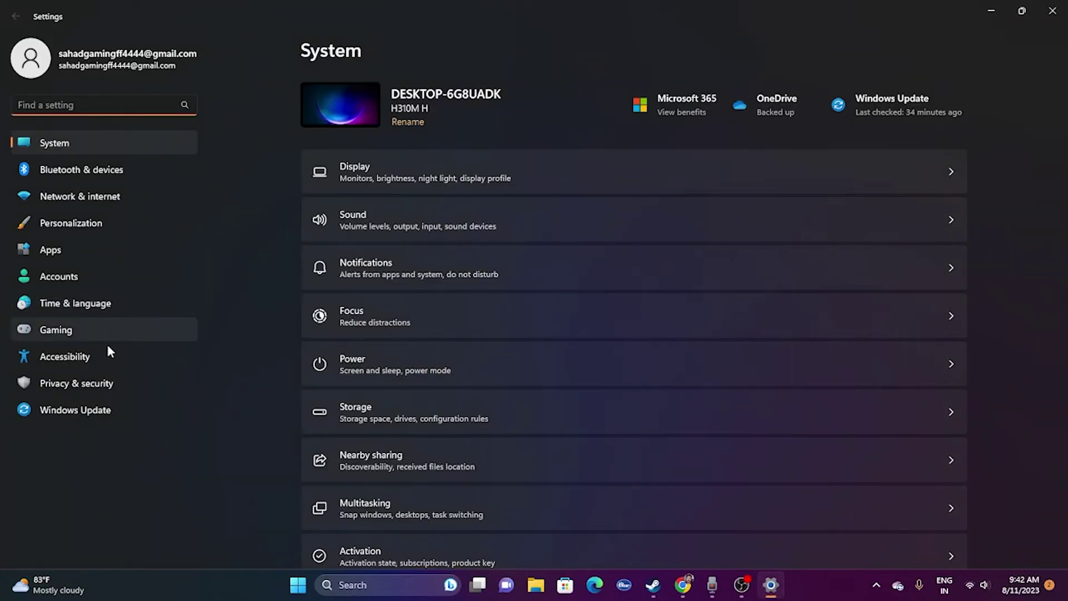
click(72, 305)
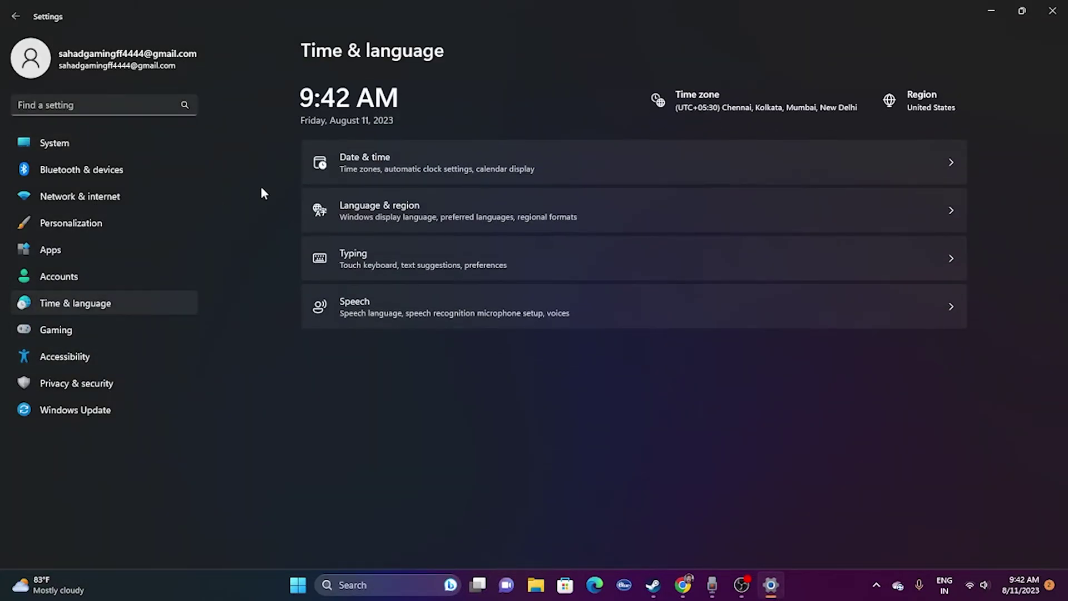
click(355, 162)
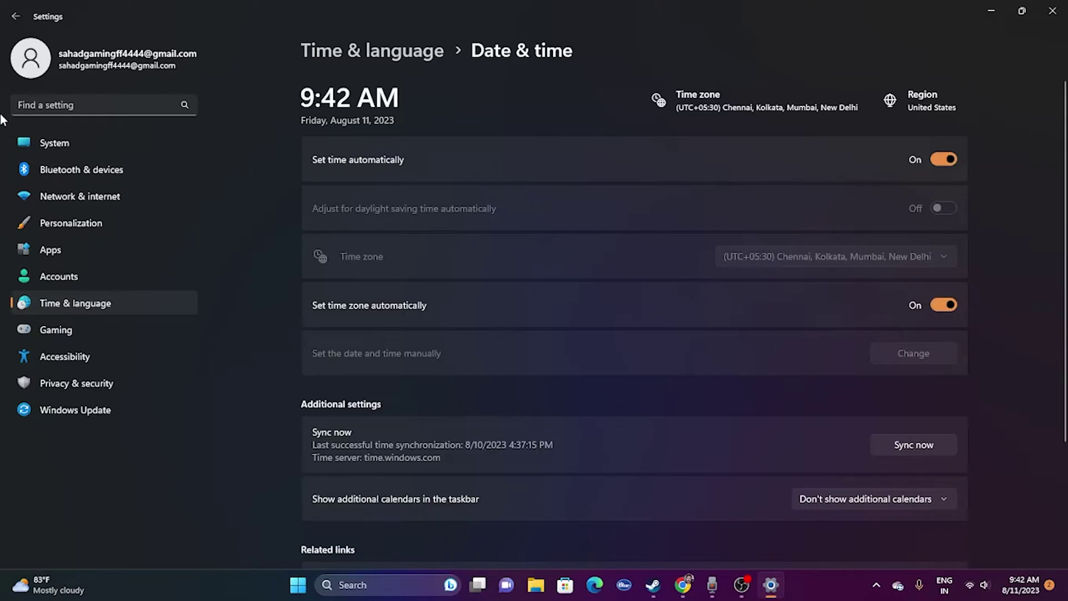
click(16, 19)
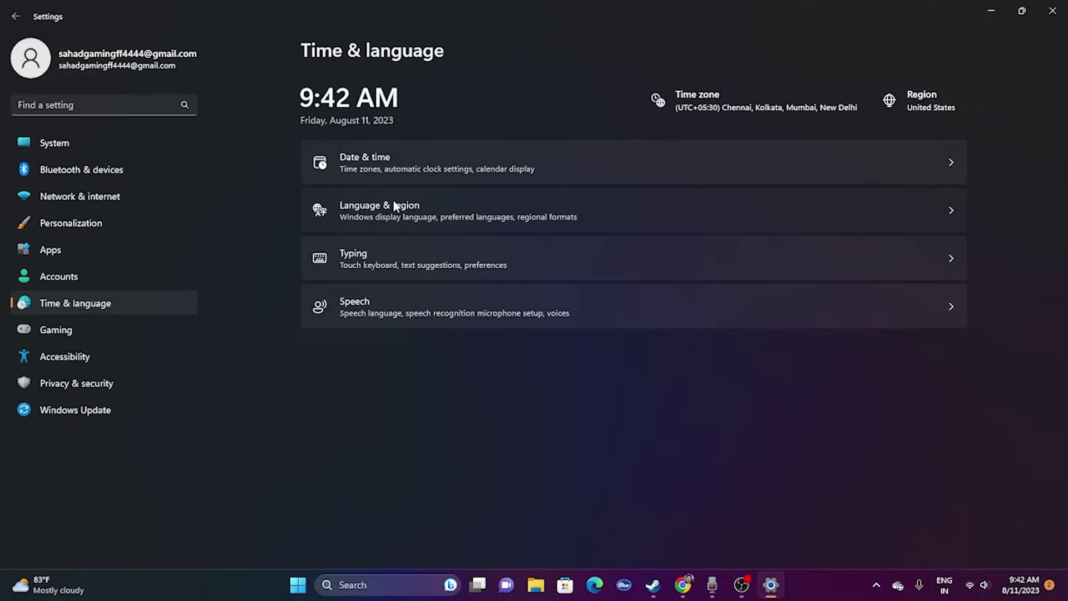
- Check the selected country or region under Language & region, and close Settings
click(329, 207)
click(924, 299)
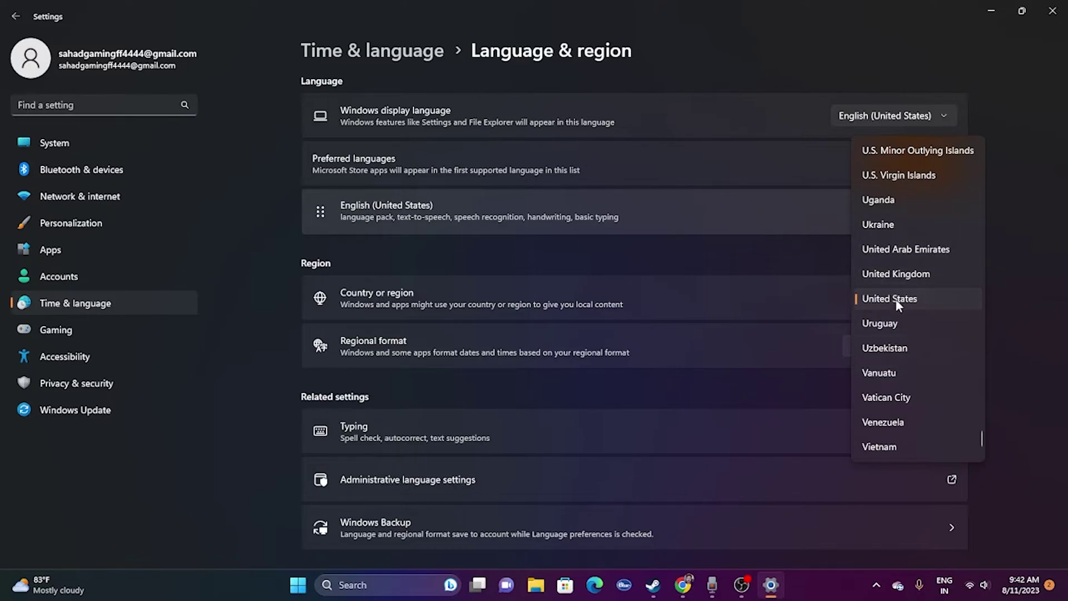
click(811, 259)
click(1052, 11)
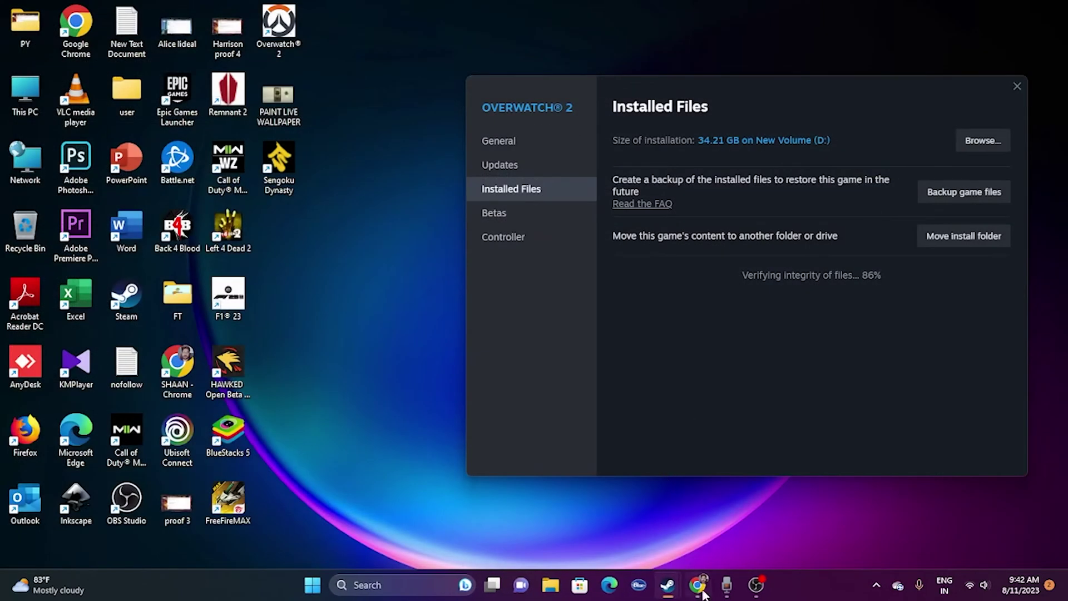
- Restore the main Steam window, check the Overwatch 2 file verification in its properties, and close the properties window
mouse_move(669, 582)
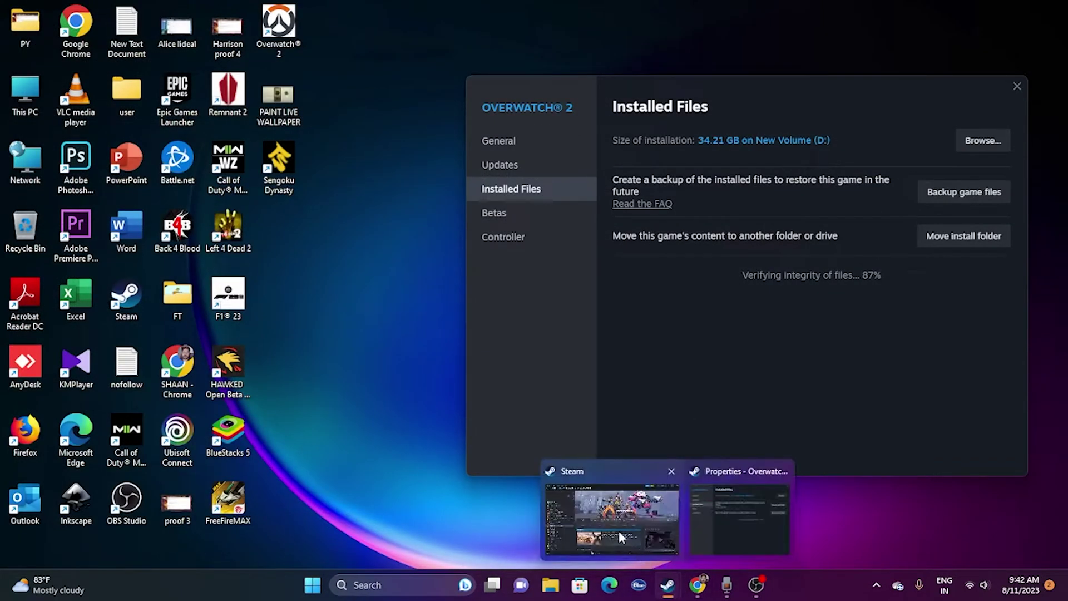
click(618, 532)
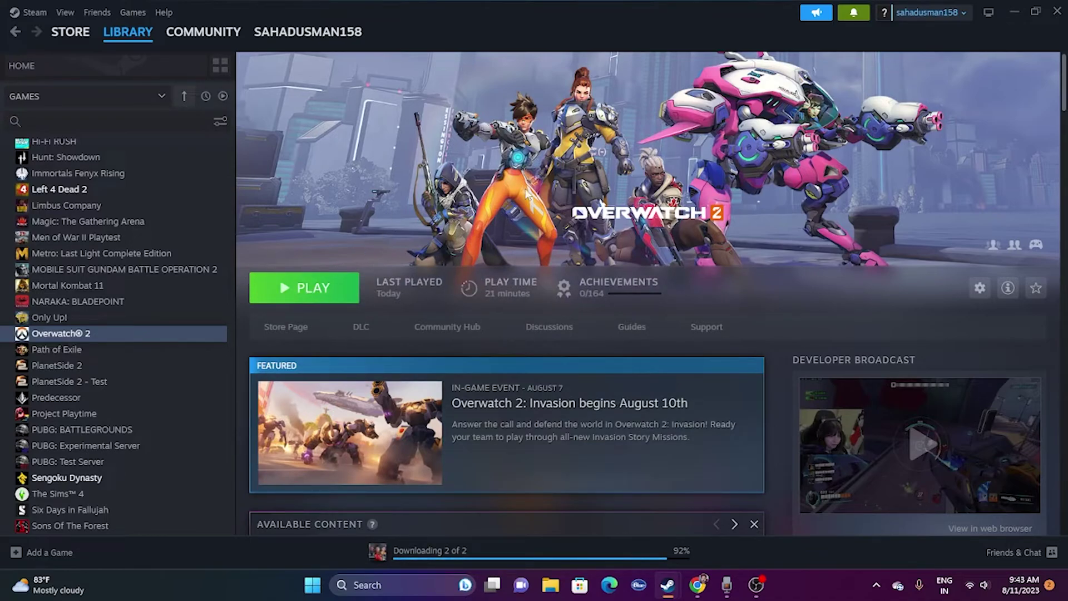
mouse_move(668, 584)
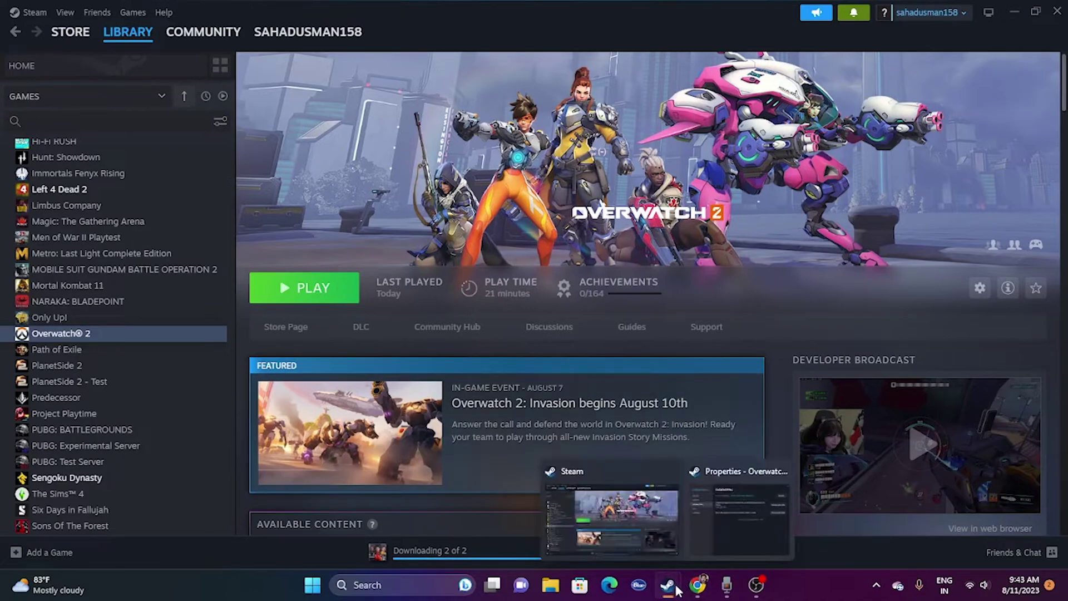
click(726, 523)
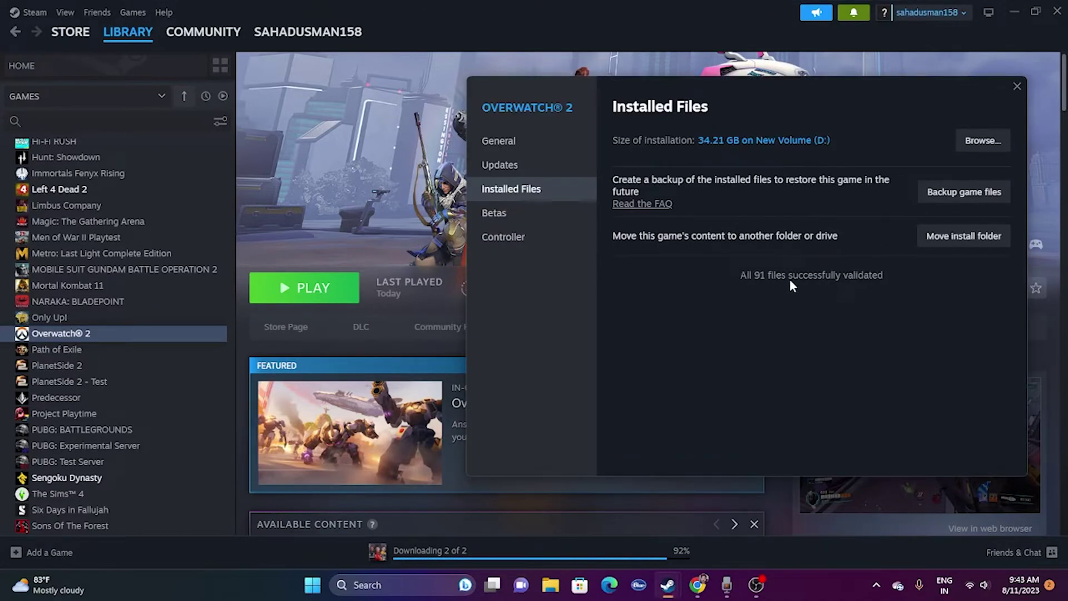
click(1016, 88)
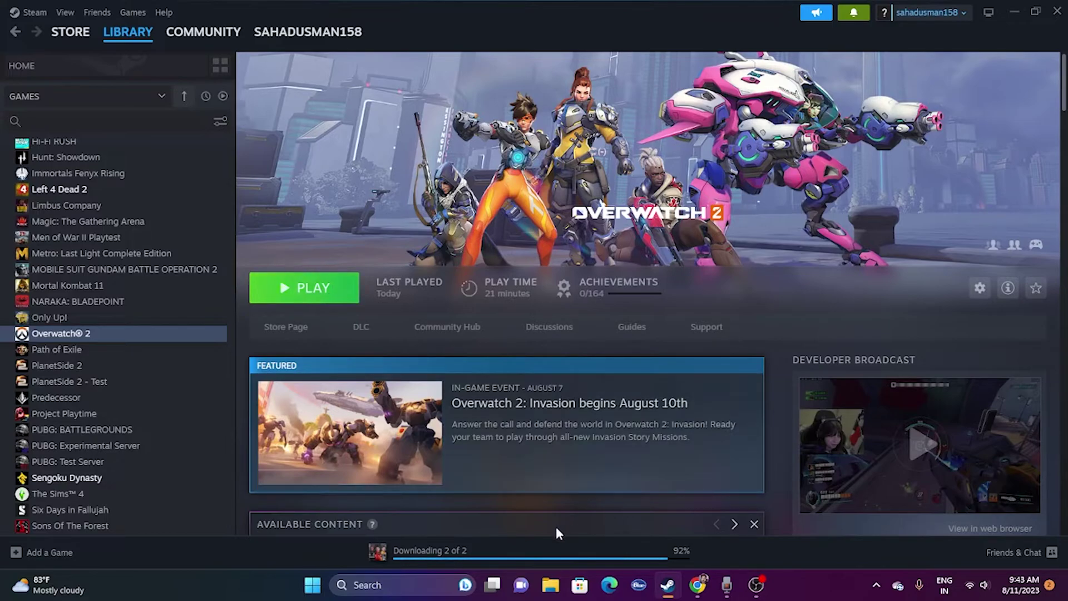
- Locate the Overwatch folder in Documents using File Explorer, and close the window
click(550, 584)
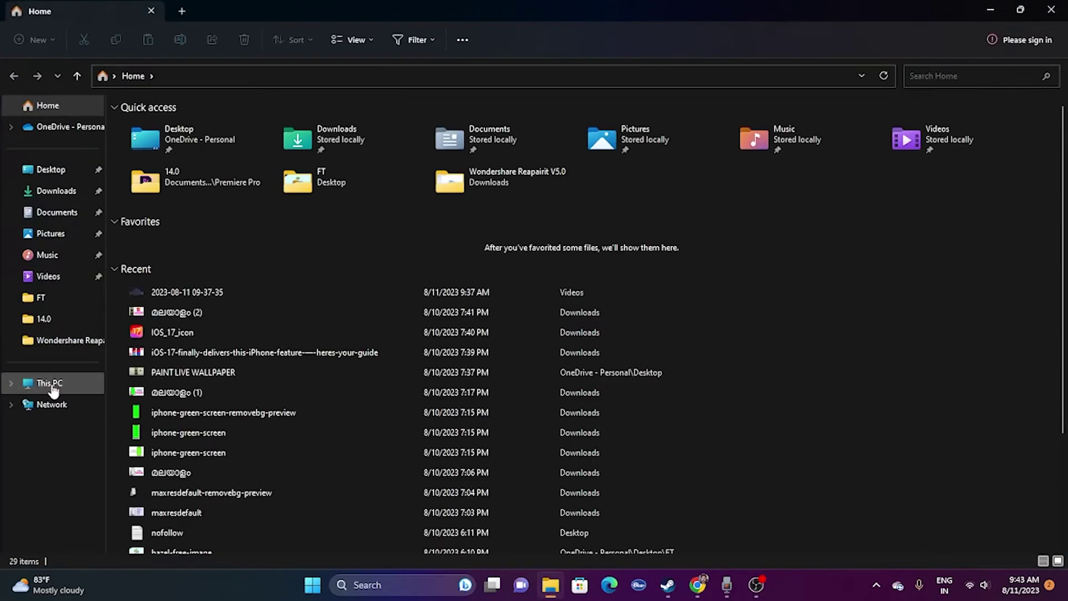
click(48, 382)
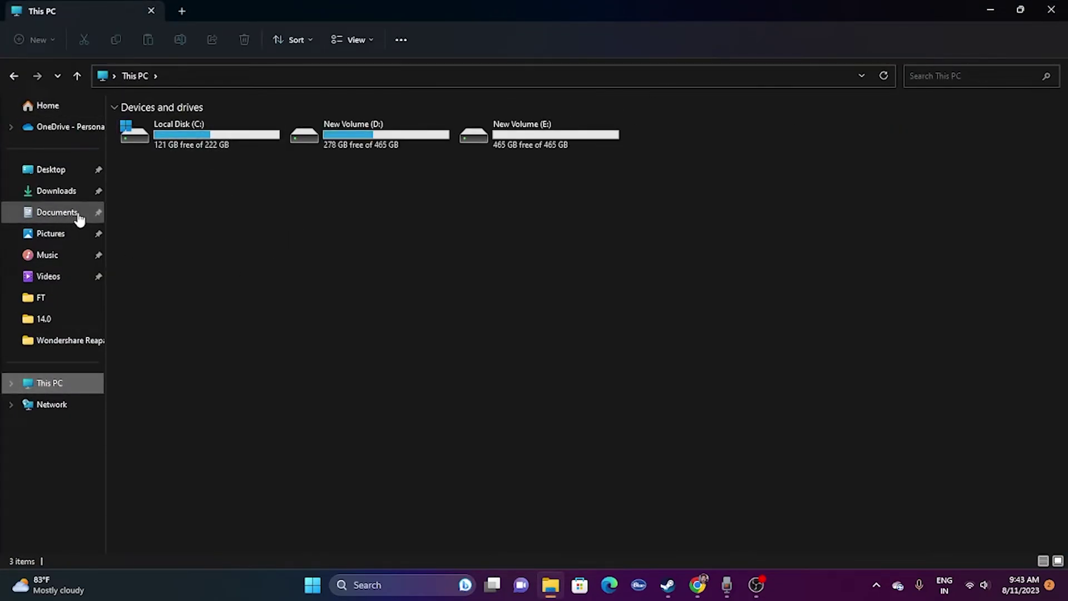
click(47, 221)
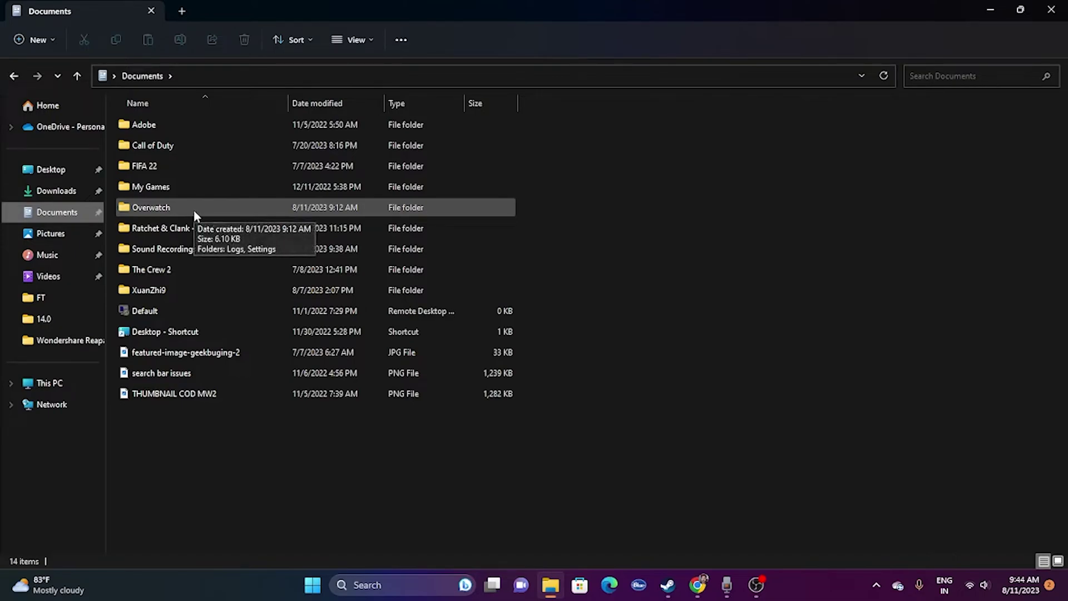
click(1051, 9)
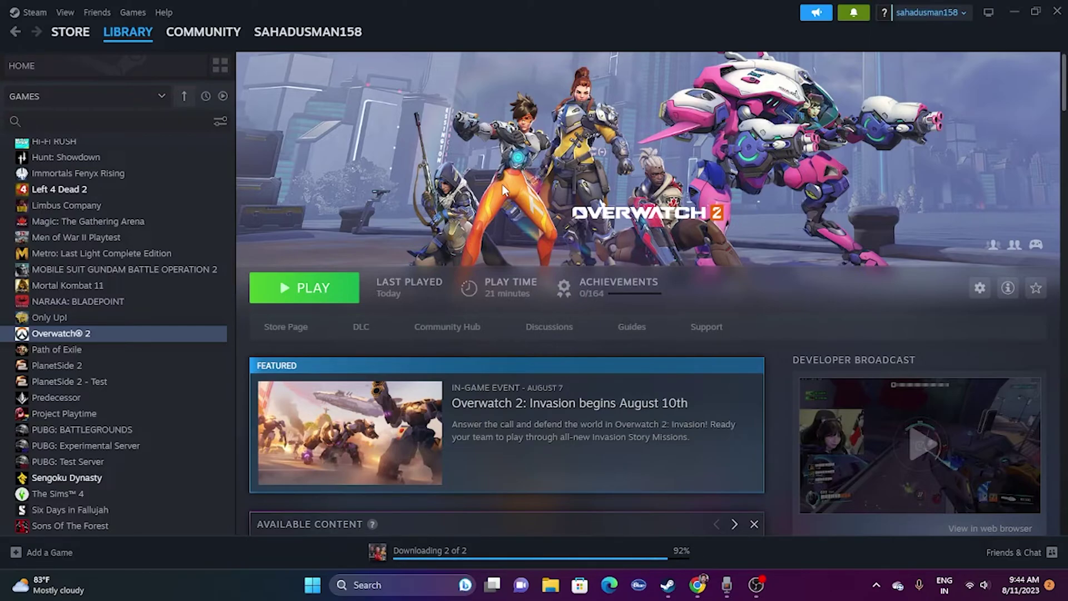
- Open the Windows Defender Firewall allowed apps list in Control Panel and check the Private and Public permissions for Overwatch 2
click(406, 585)
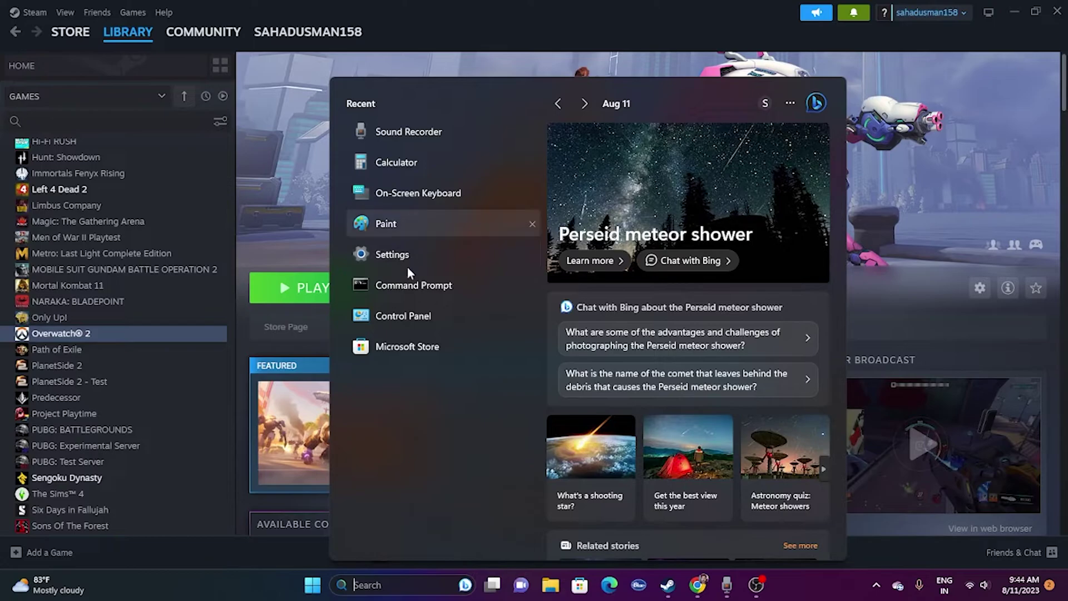
click(409, 315)
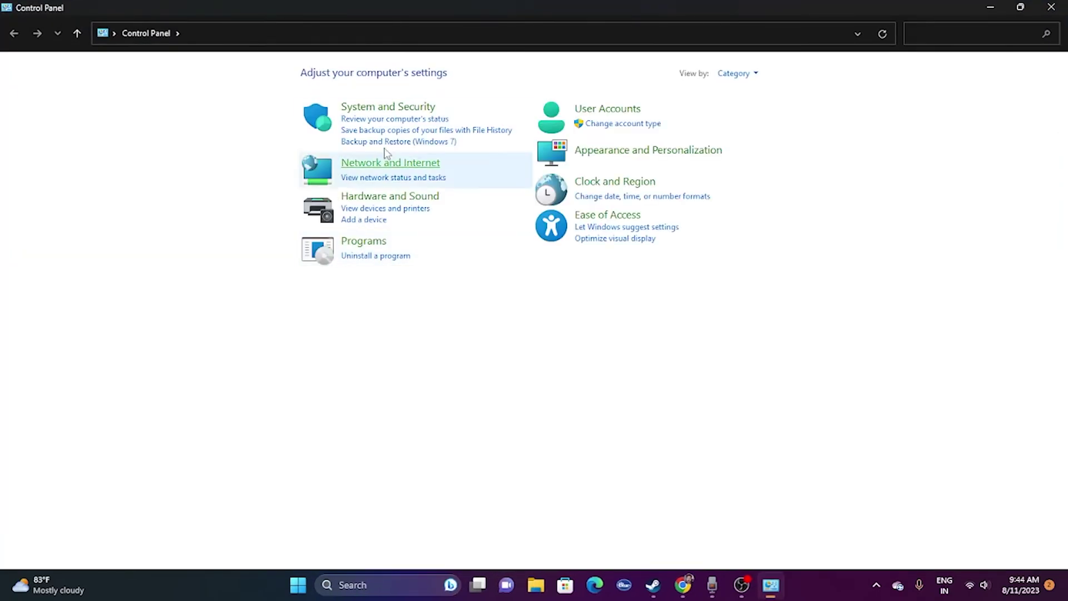
click(397, 109)
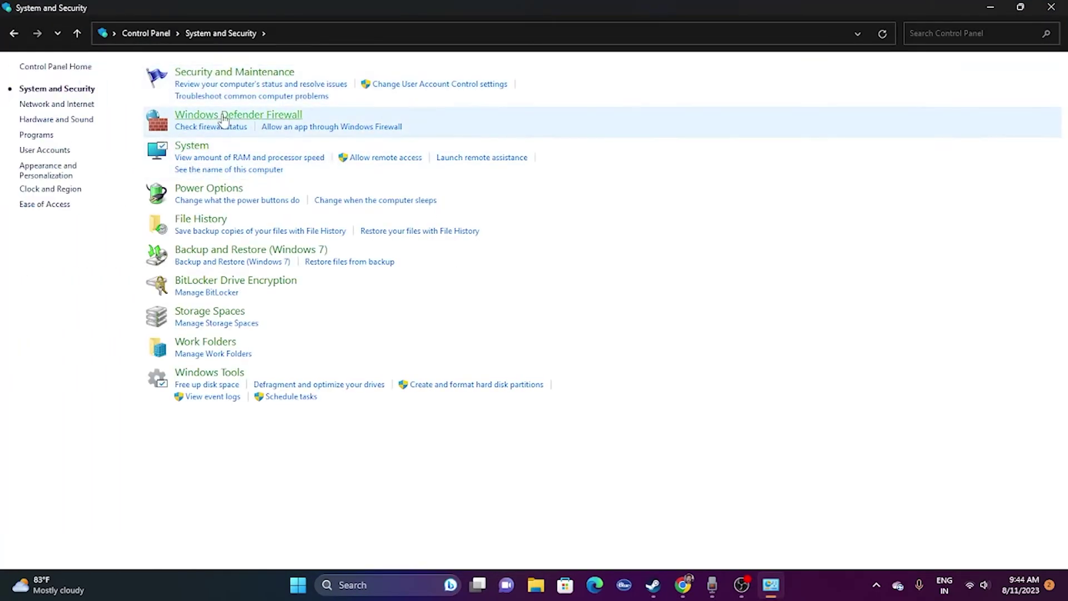
click(222, 115)
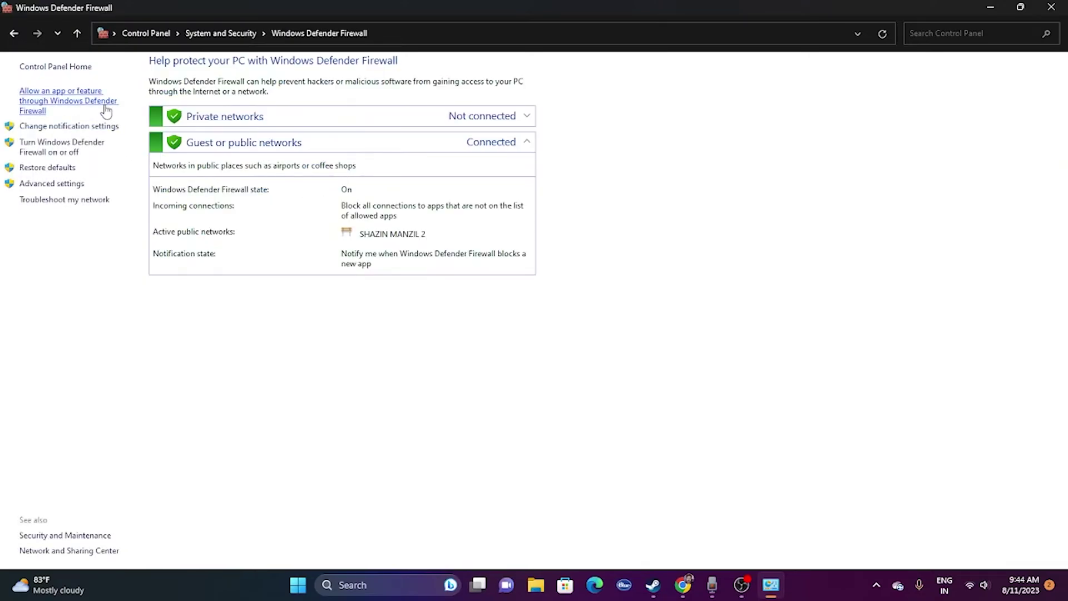
click(107, 107)
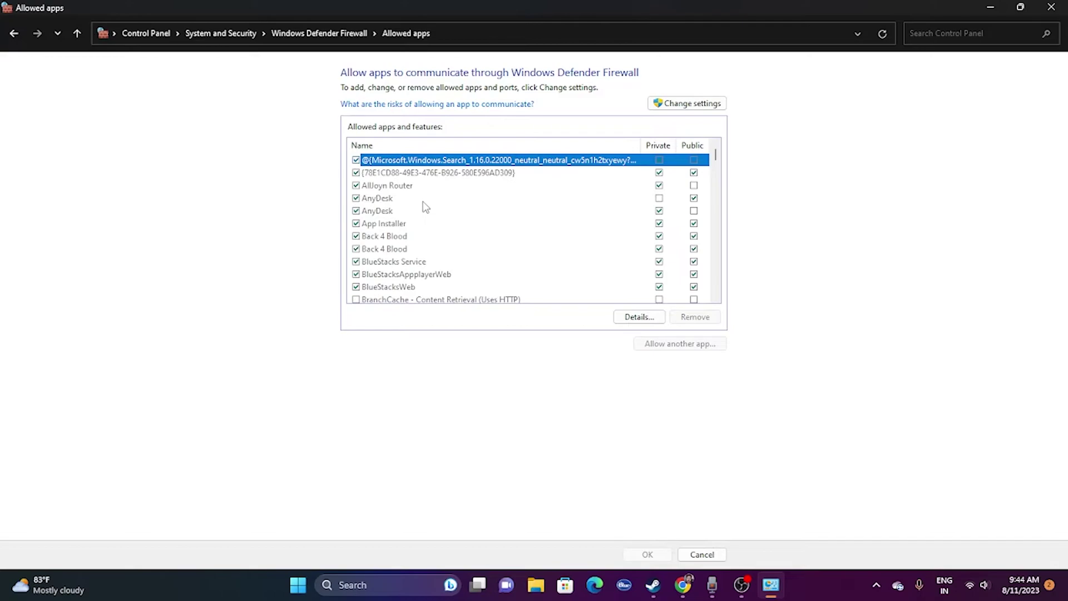
scroll(425, 206, down, 7)
scroll(425, 206, down, 13)
scroll(424, 207, down, 12)
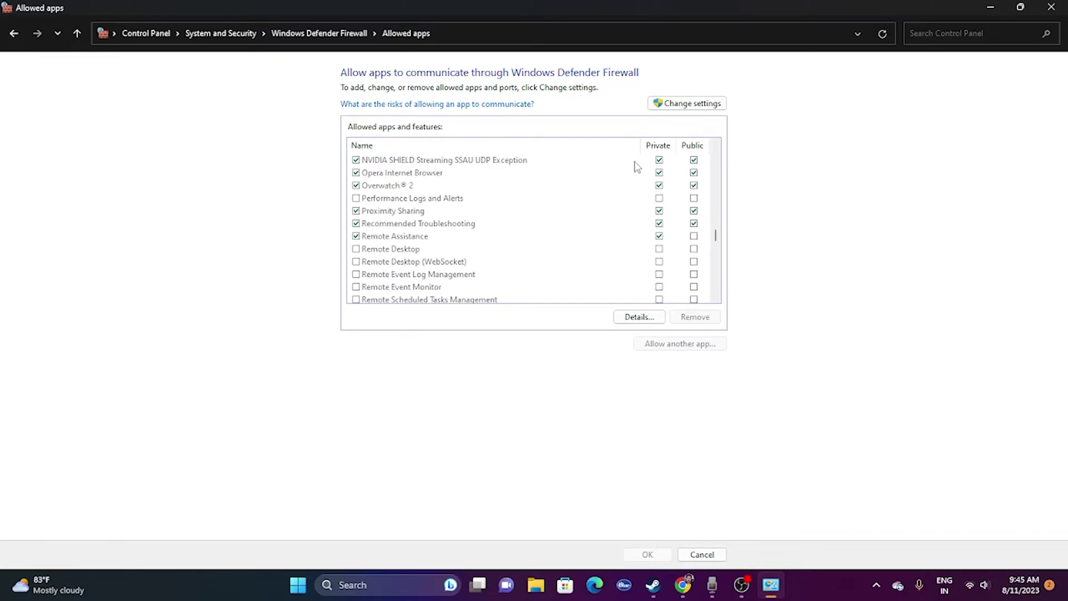
- Unlock the allowed apps settings and choose the Overwatch application in D:\SteamLibrary\steamapps\common\Overwatch as another app to allow
click(677, 107)
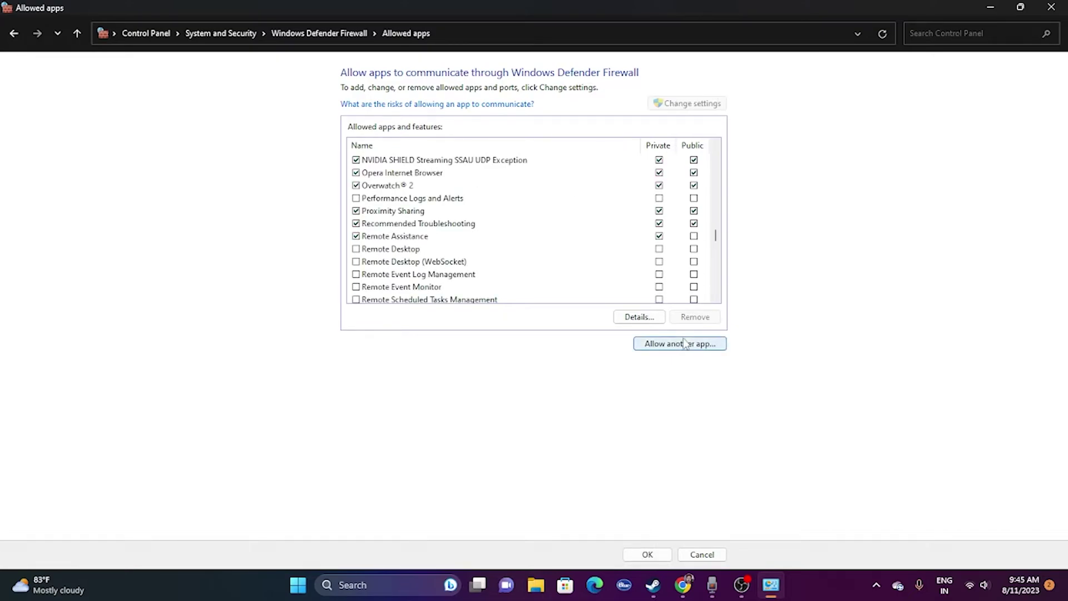
click(685, 343)
click(620, 353)
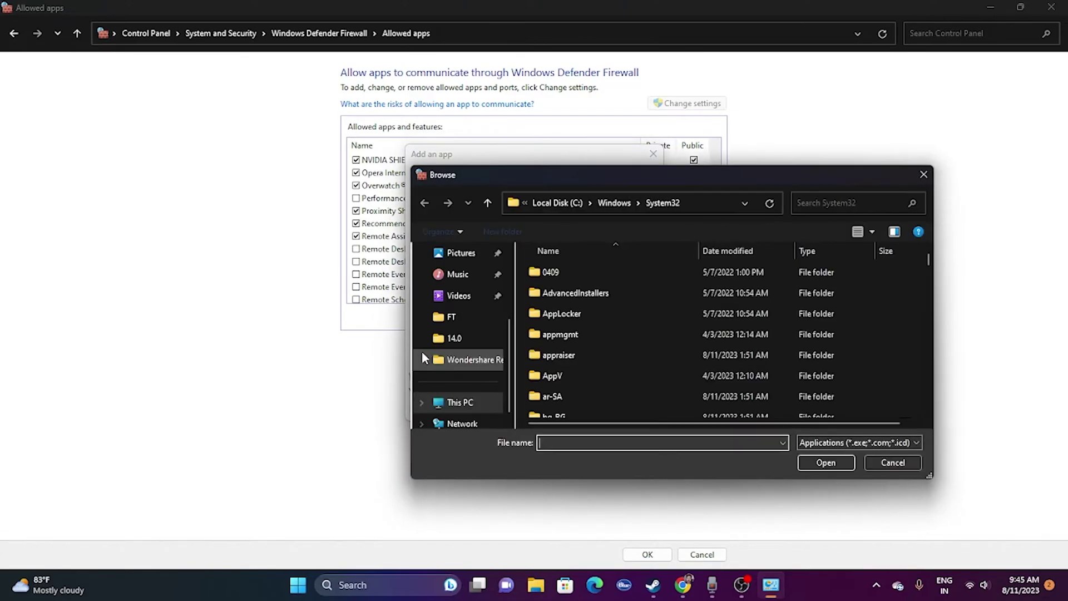
click(454, 402)
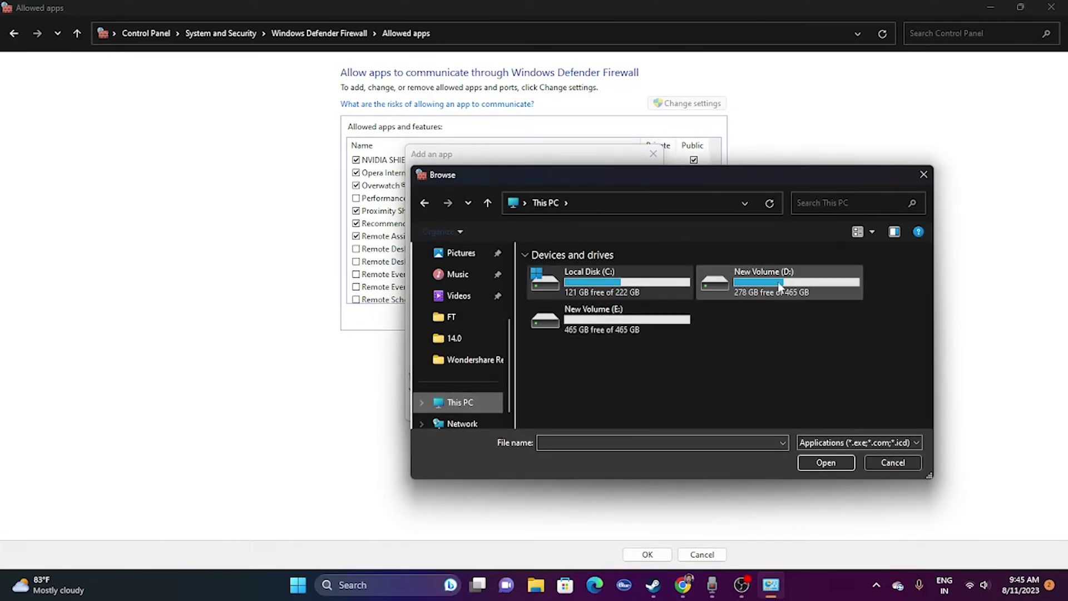
double_click(793, 280)
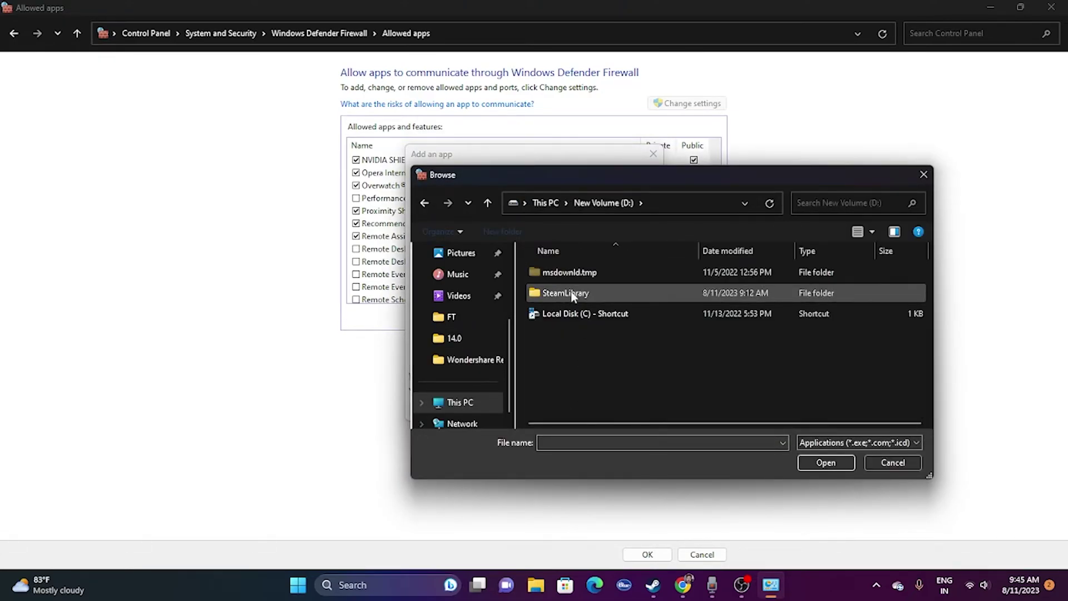
double_click(556, 296)
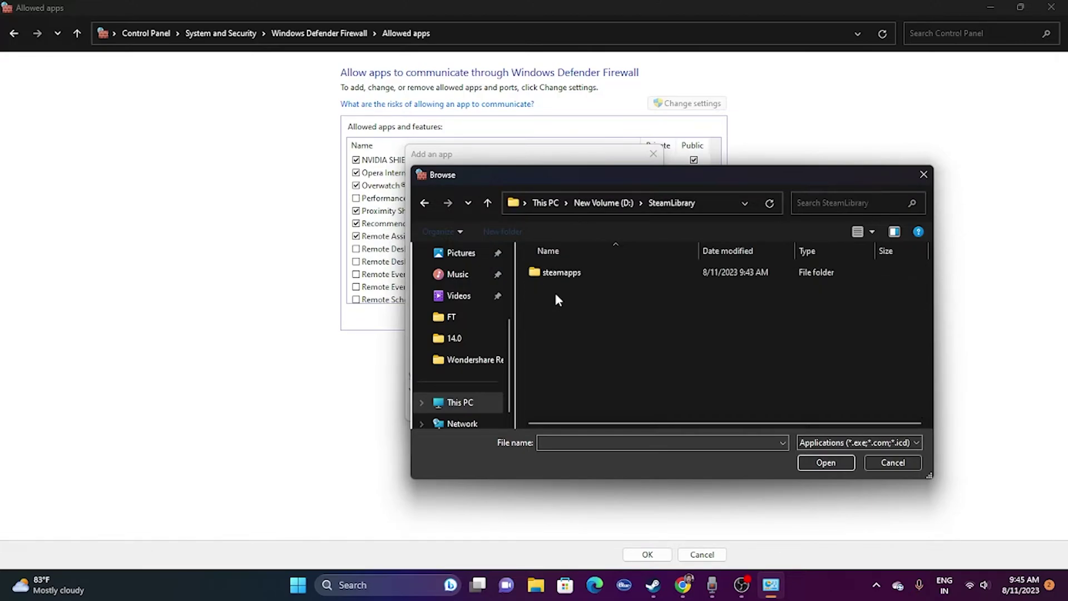
double_click(570, 278)
double_click(571, 276)
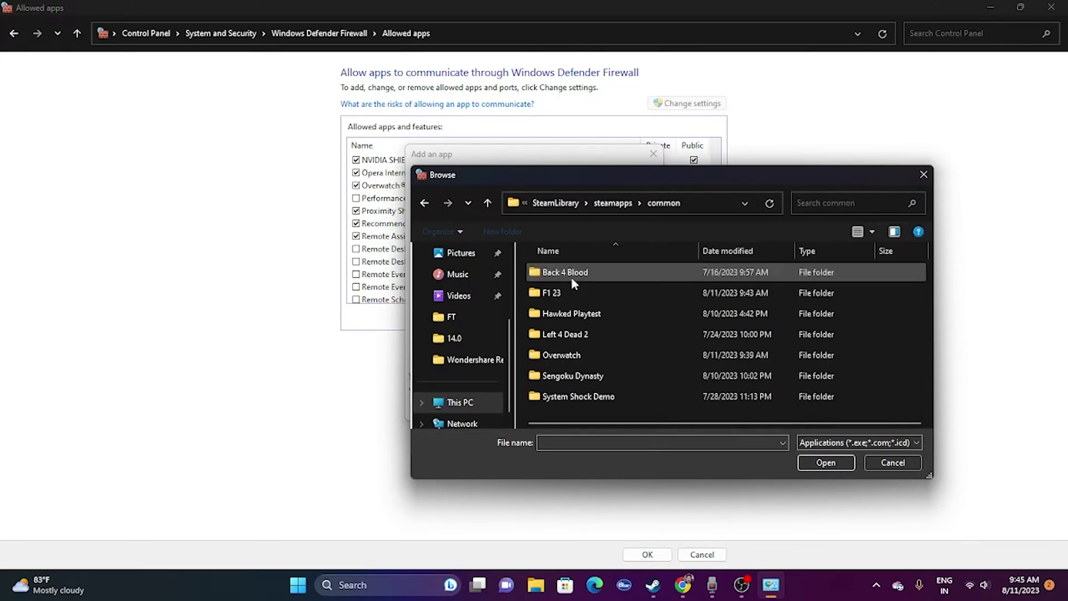
double_click(549, 353)
click(551, 354)
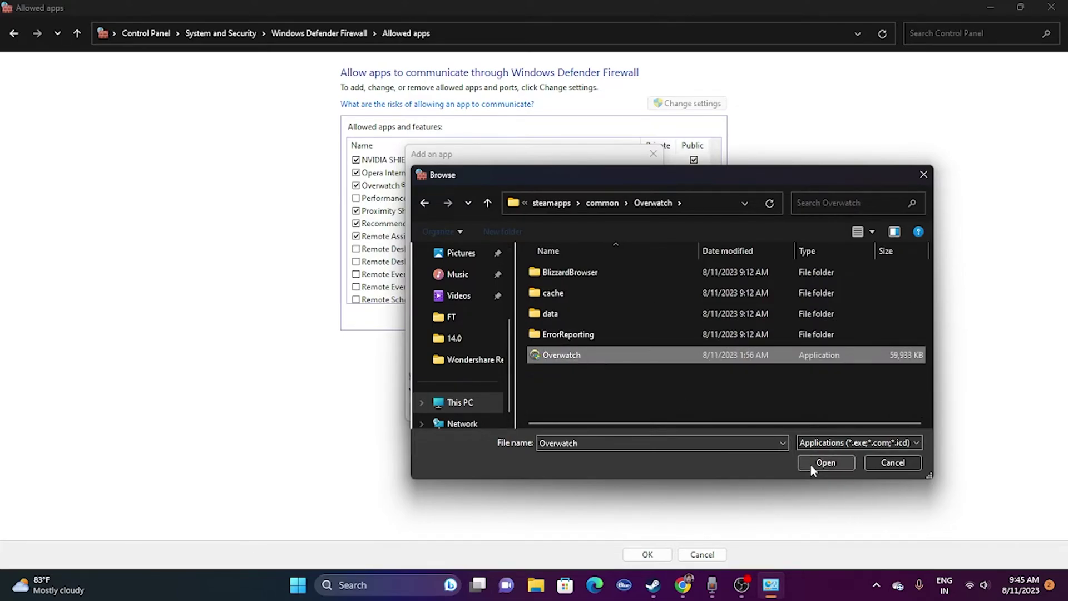
click(809, 463)
- Try to add the chosen Overwatch application to the firewall's allowed apps, and close Control Panel
click(579, 408)
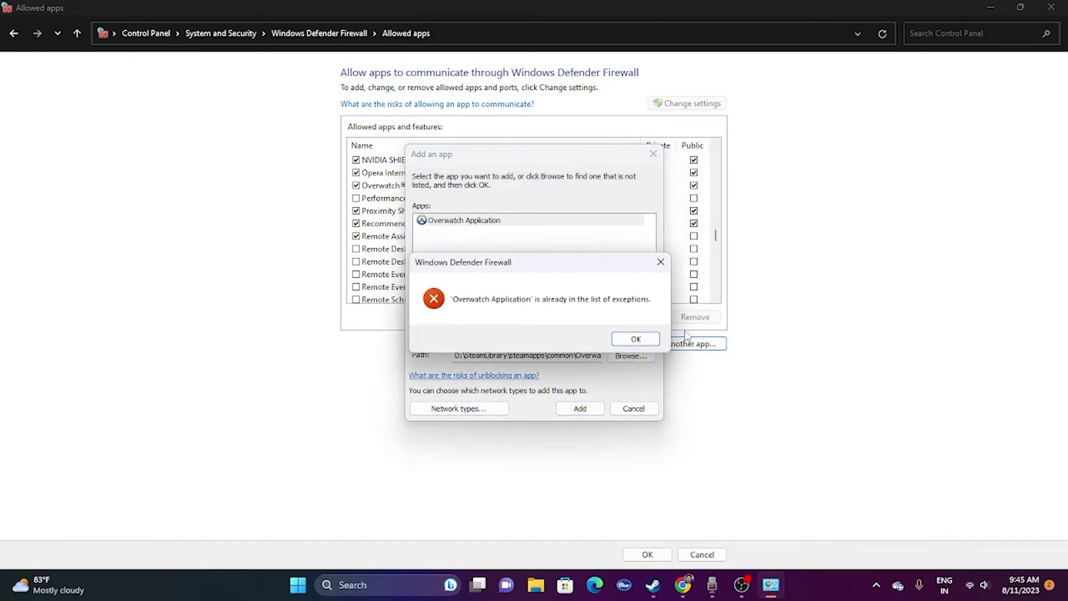
click(649, 340)
click(652, 154)
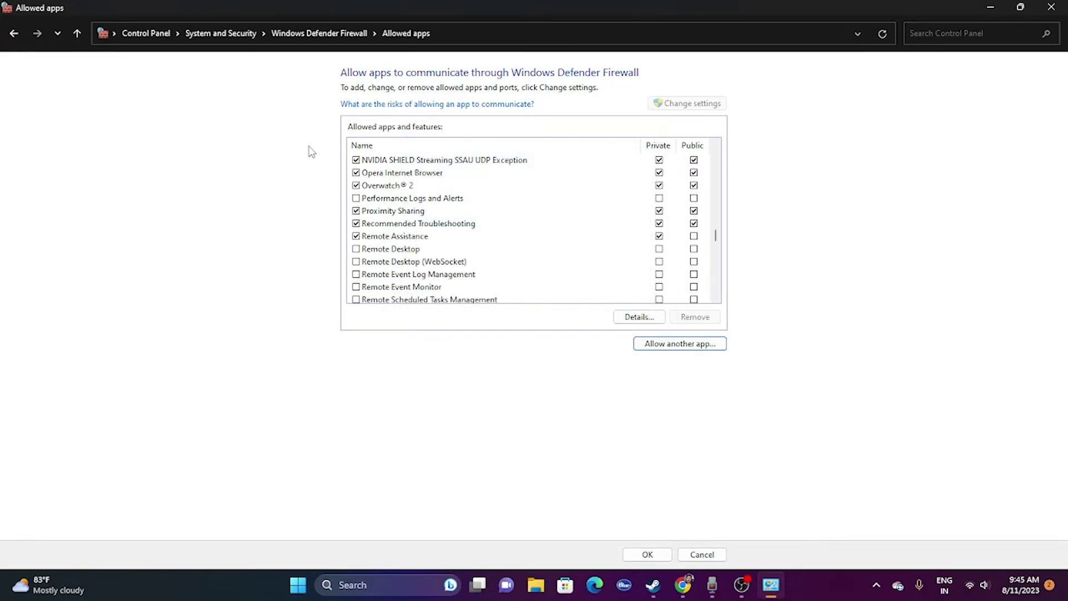
click(1051, 7)
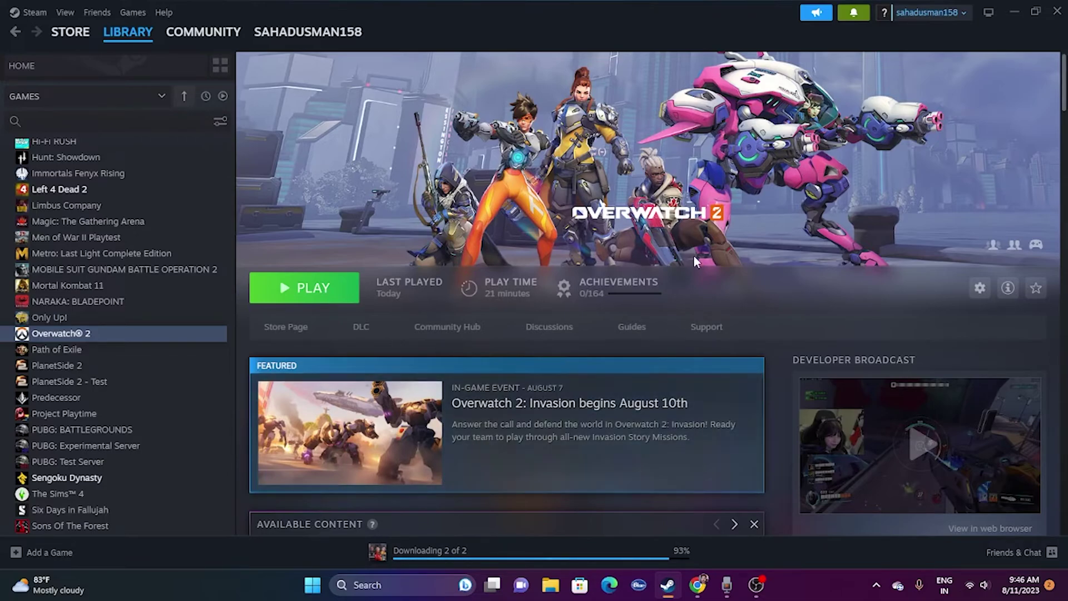
- Disable all services in System Configuration, hide all Microsoft services, and apply the changes without restarting
key(super+s)
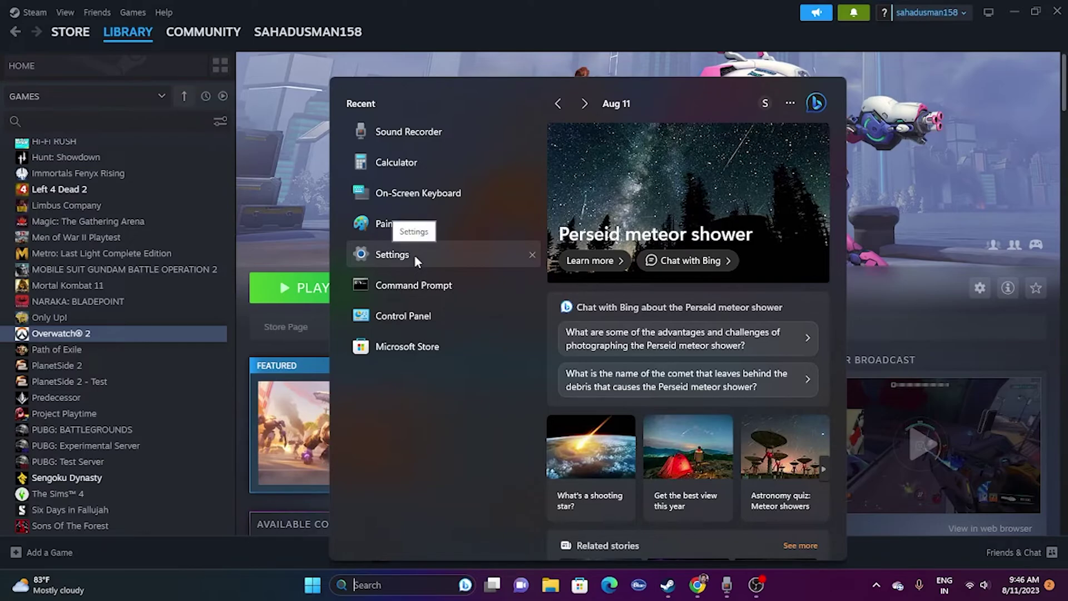
text(system)
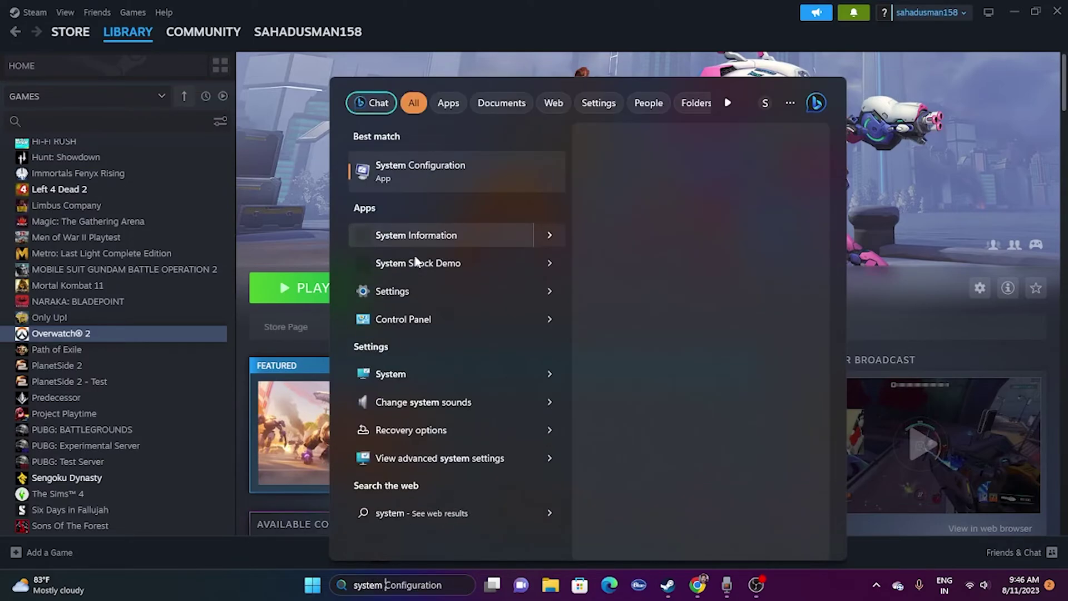
click(459, 165)
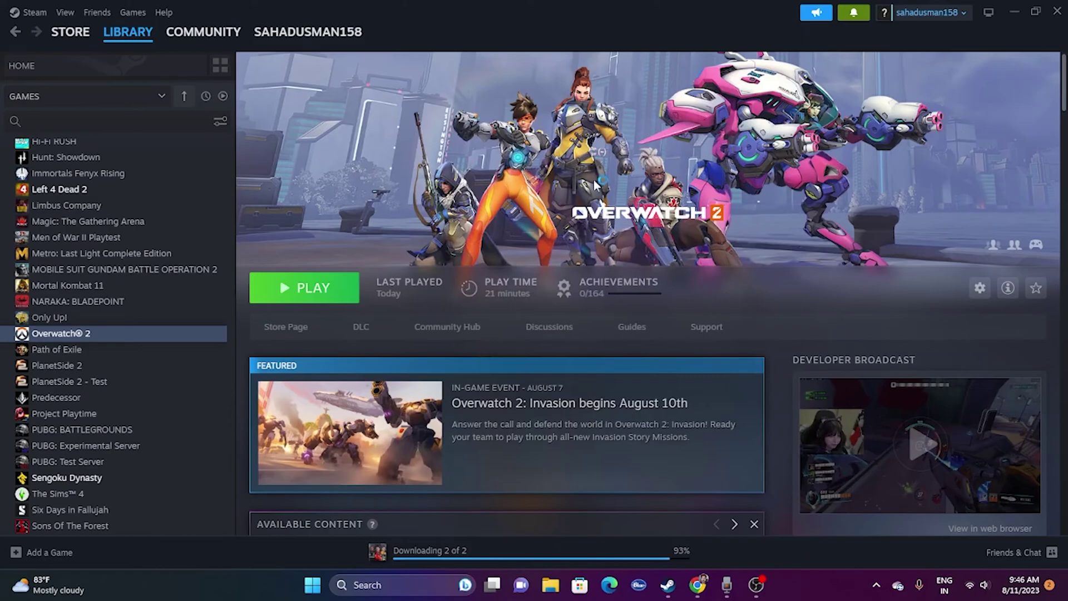
click(427, 187)
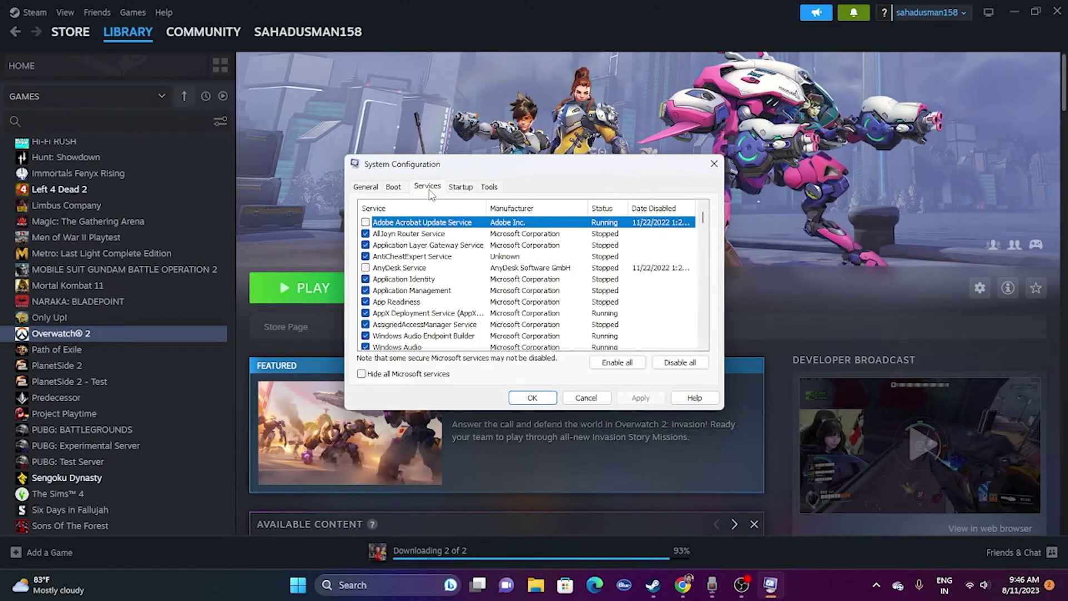
click(679, 362)
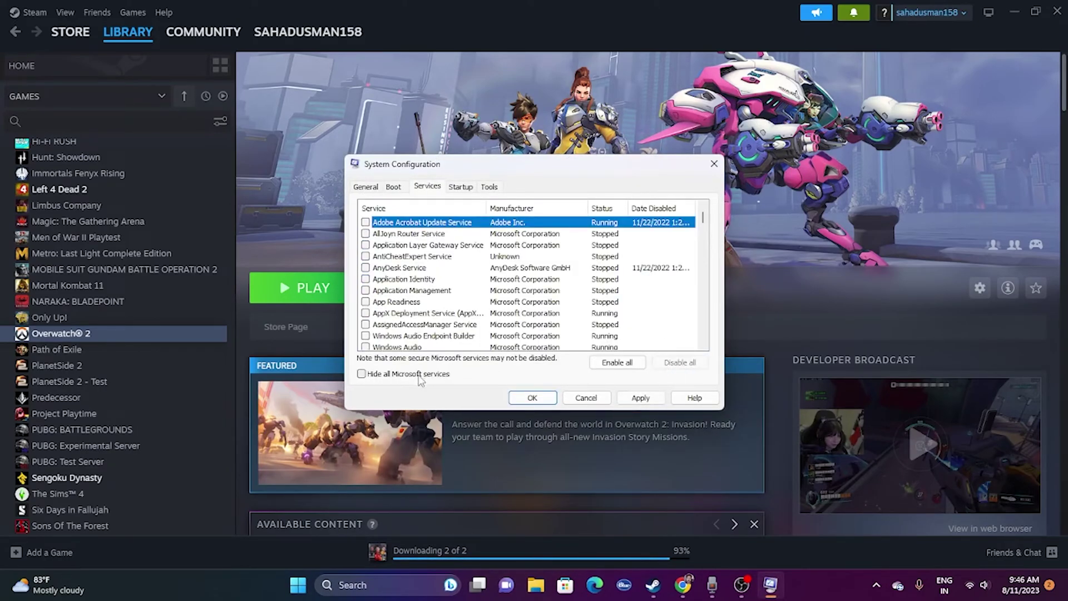
click(362, 374)
click(640, 397)
click(532, 397)
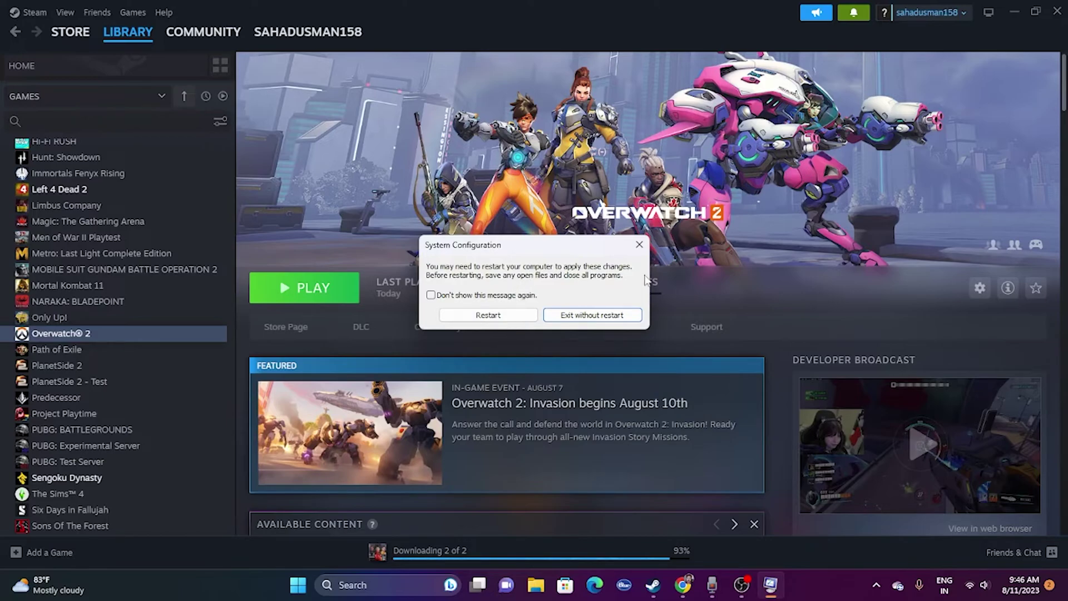
click(638, 251)
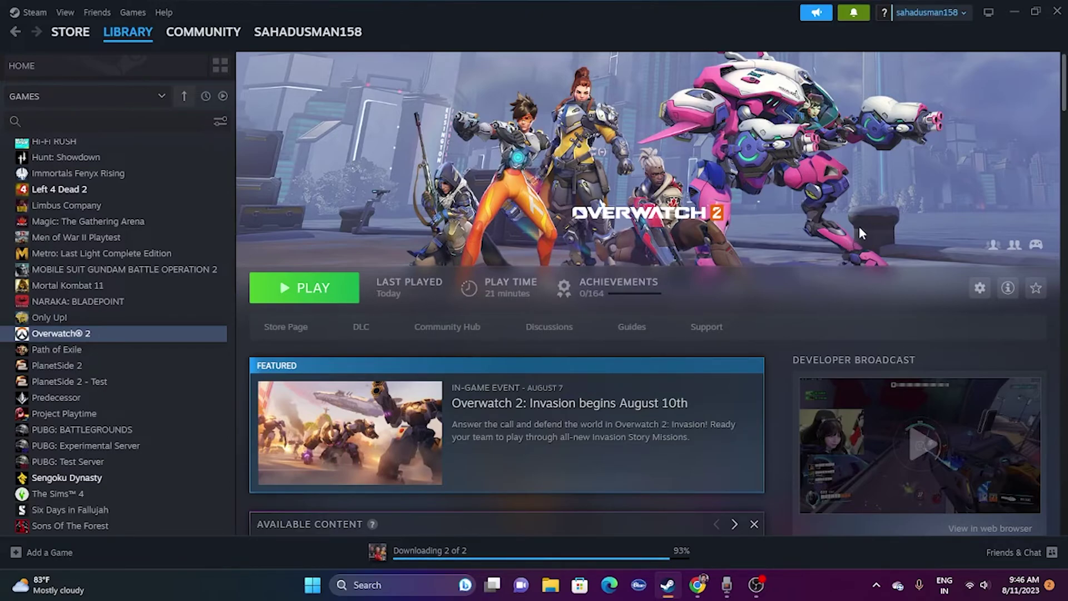
- Open the Overwatch 2 properties, enter the launch option -dx11, and change it to -dx12
right_click(116, 335)
click(152, 439)
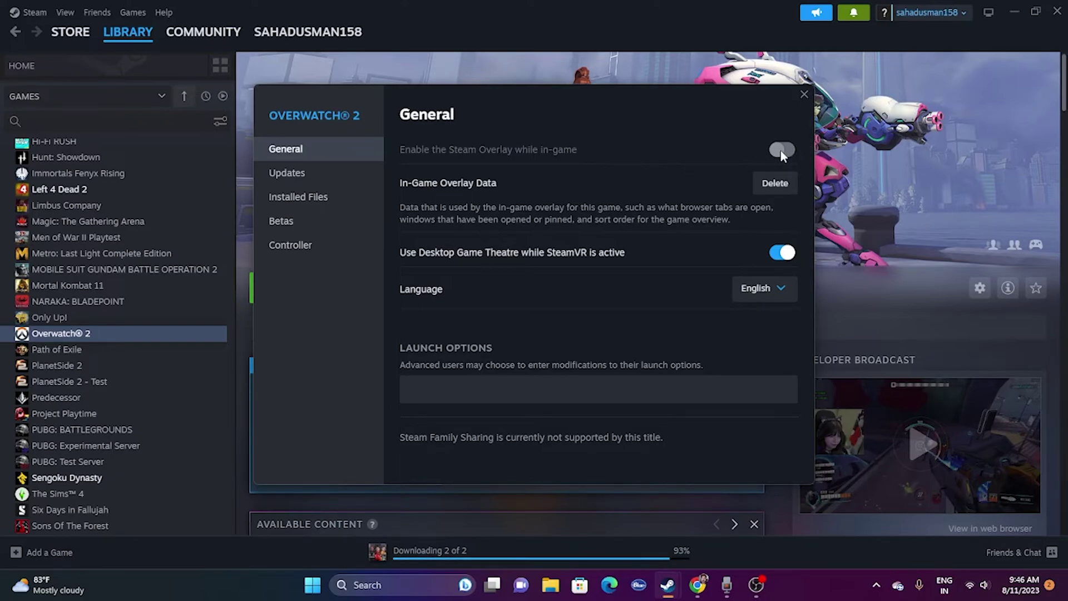
drag(640, 115, 761, 104)
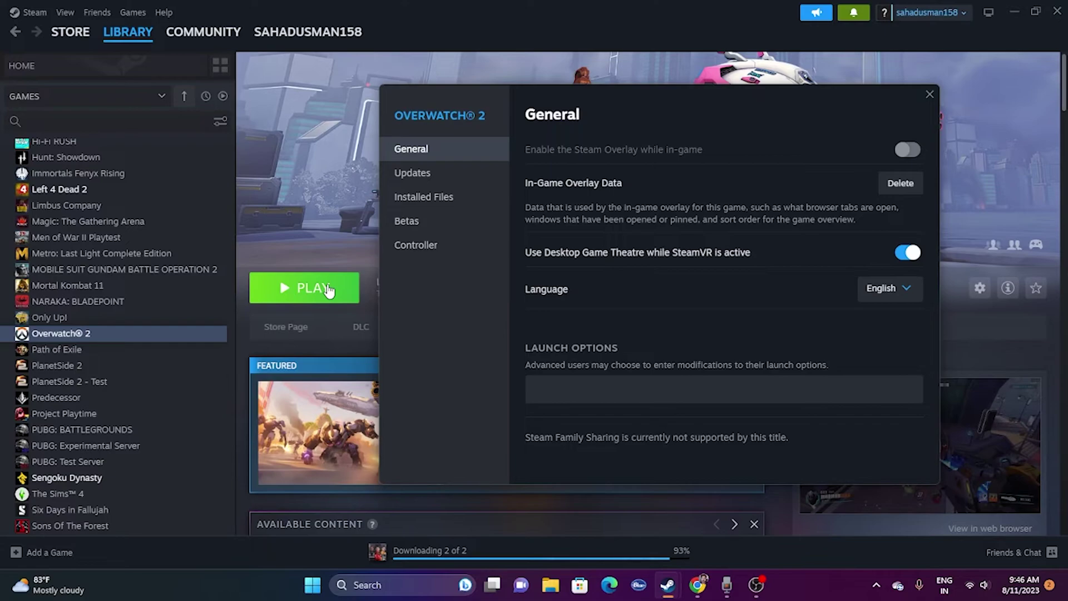
click(566, 384)
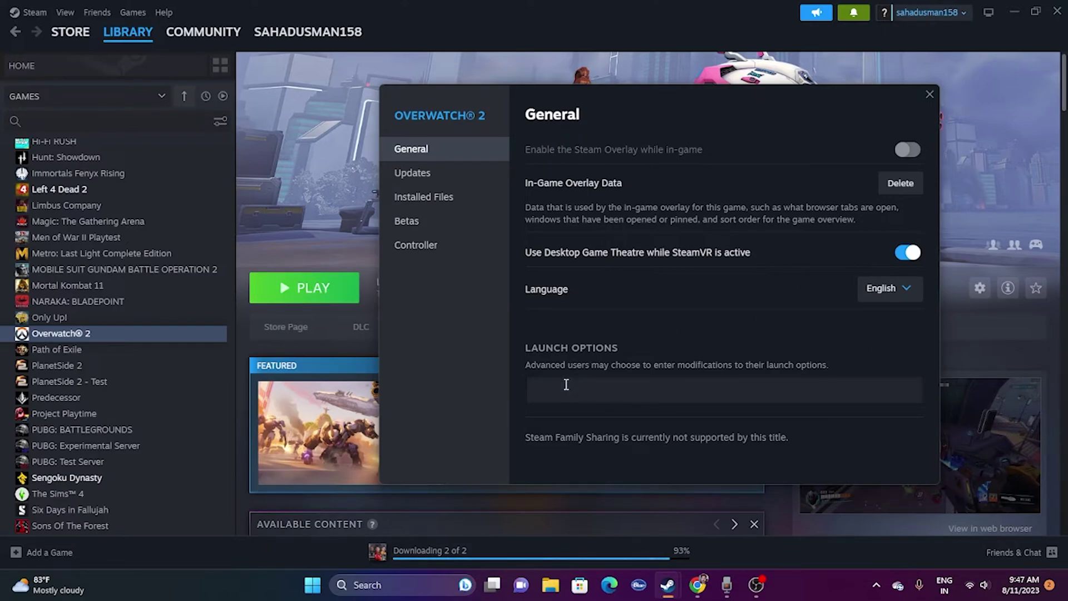
text(-dx11)
text(2)
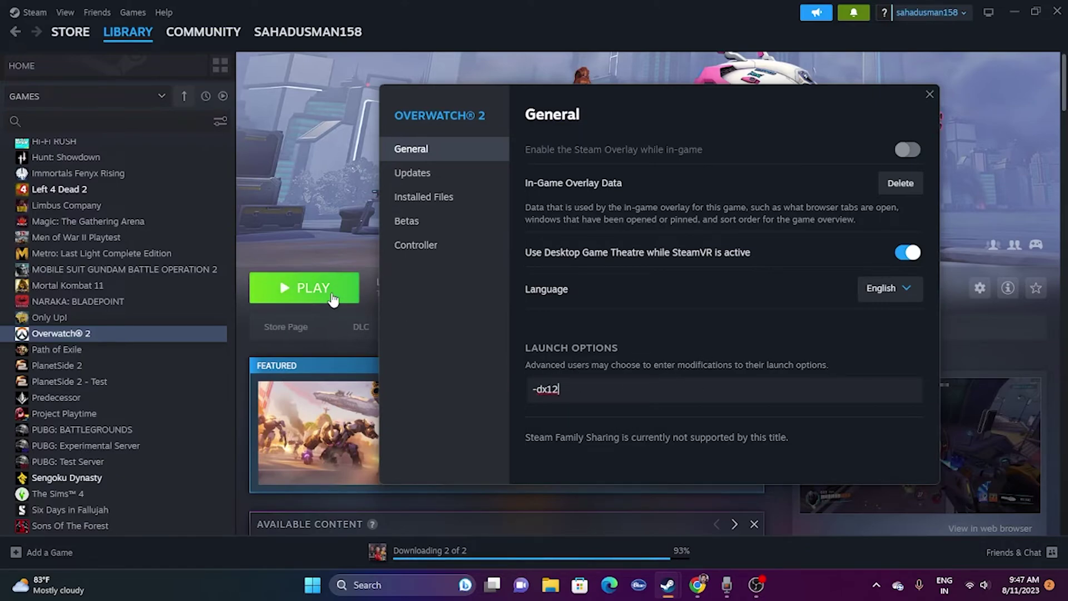
click(930, 96)
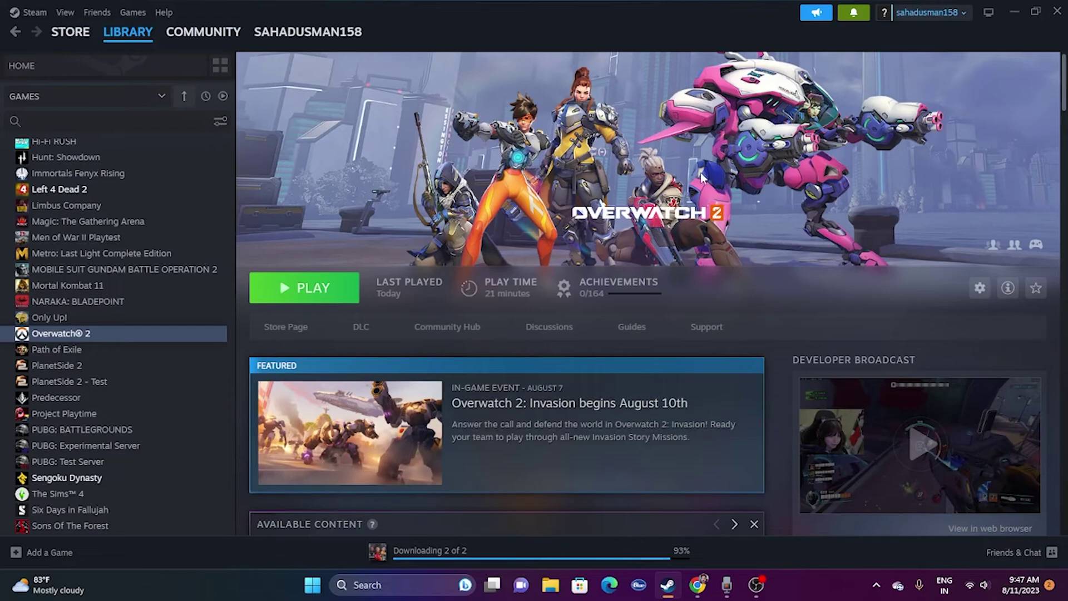
- Open Task Manager, examine the running apps and background processes for unneeded programs, and close it
click(1010, 12)
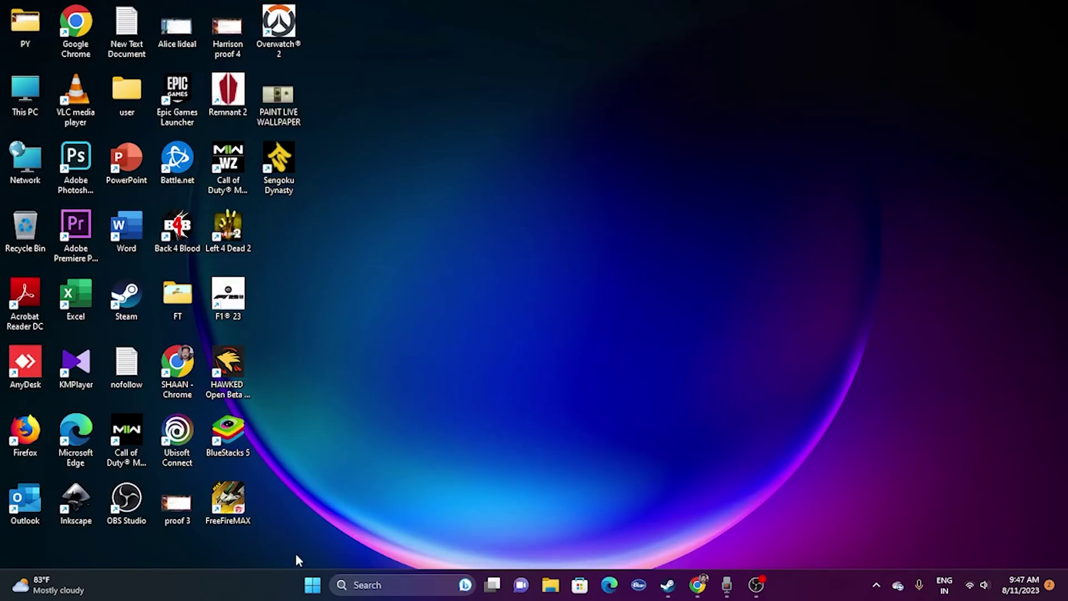
right_click(312, 584)
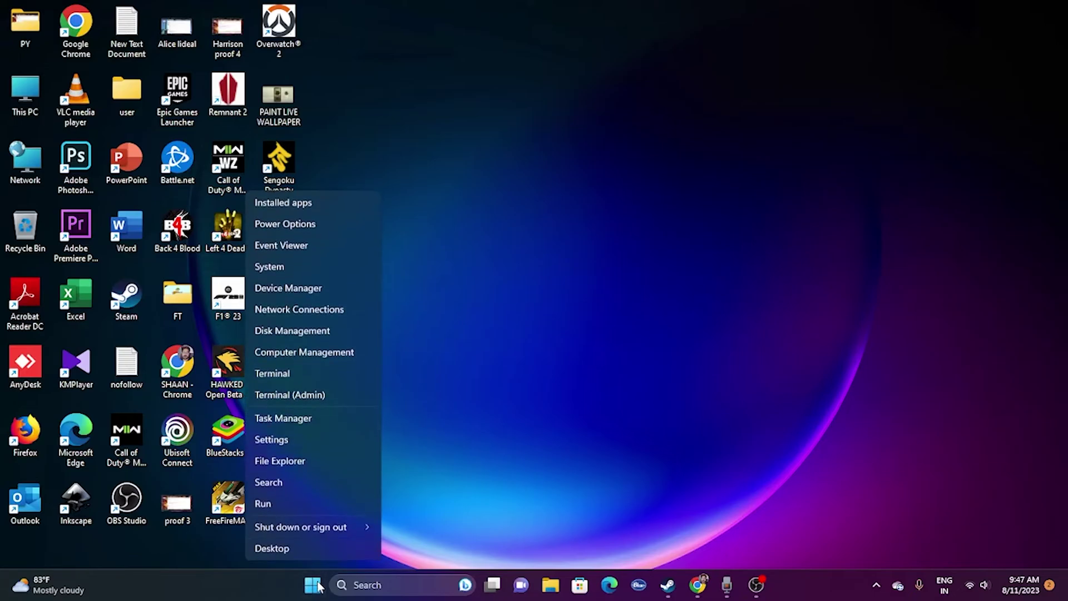
click(325, 417)
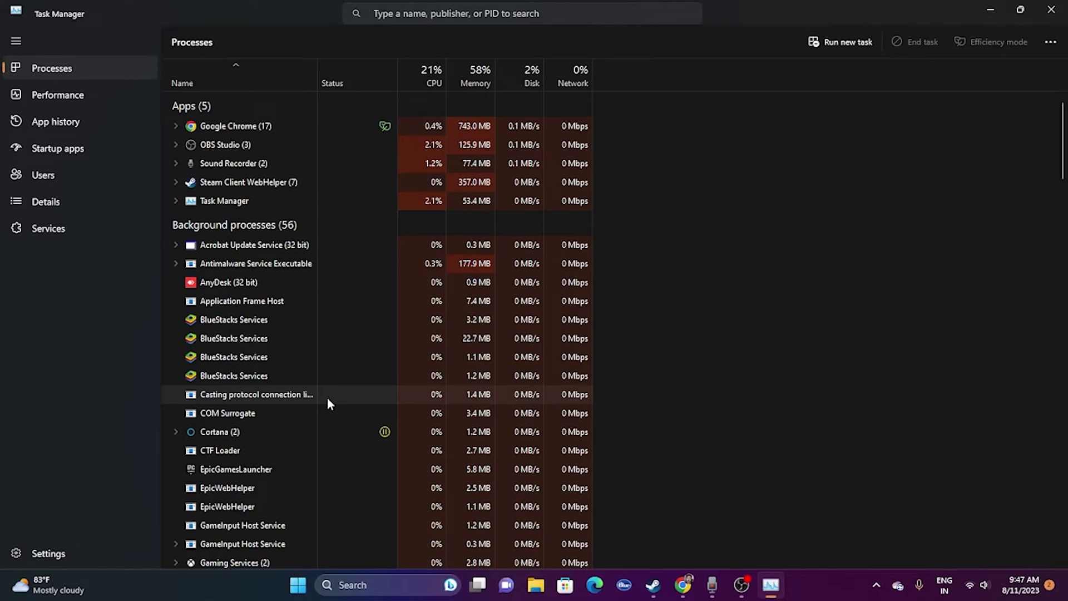
scroll(362, 319, down, 1)
scroll(362, 318, down, 5)
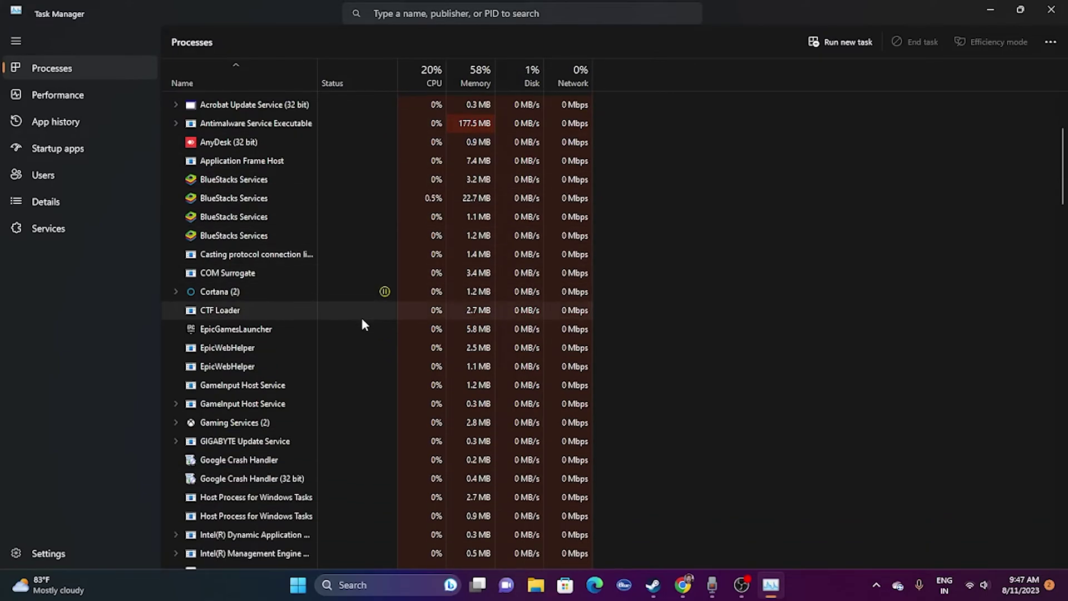
scroll(361, 320, down, 3)
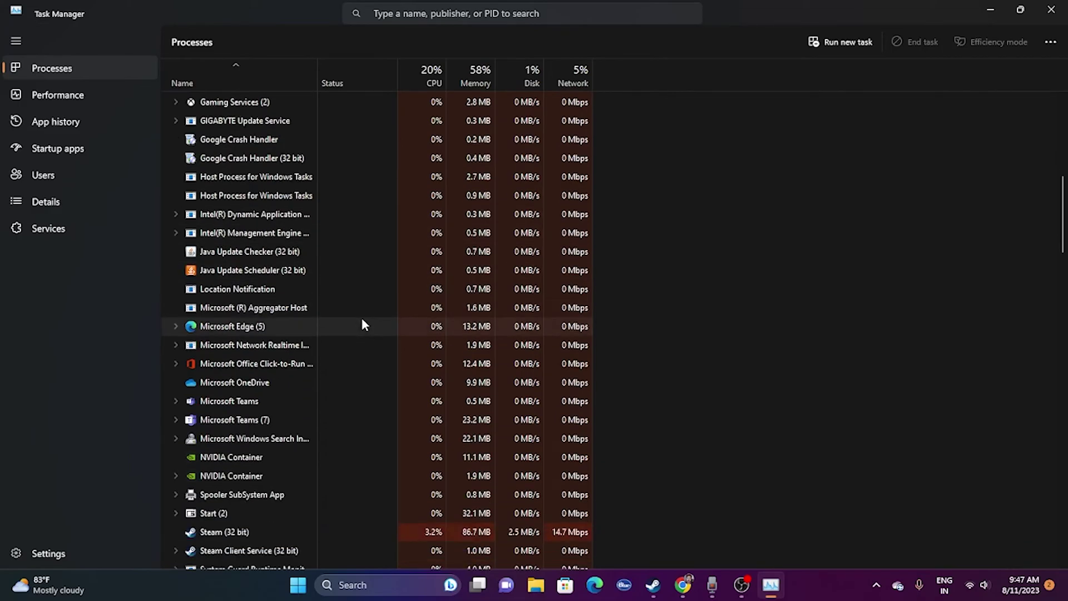
scroll(361, 322, down, 1)
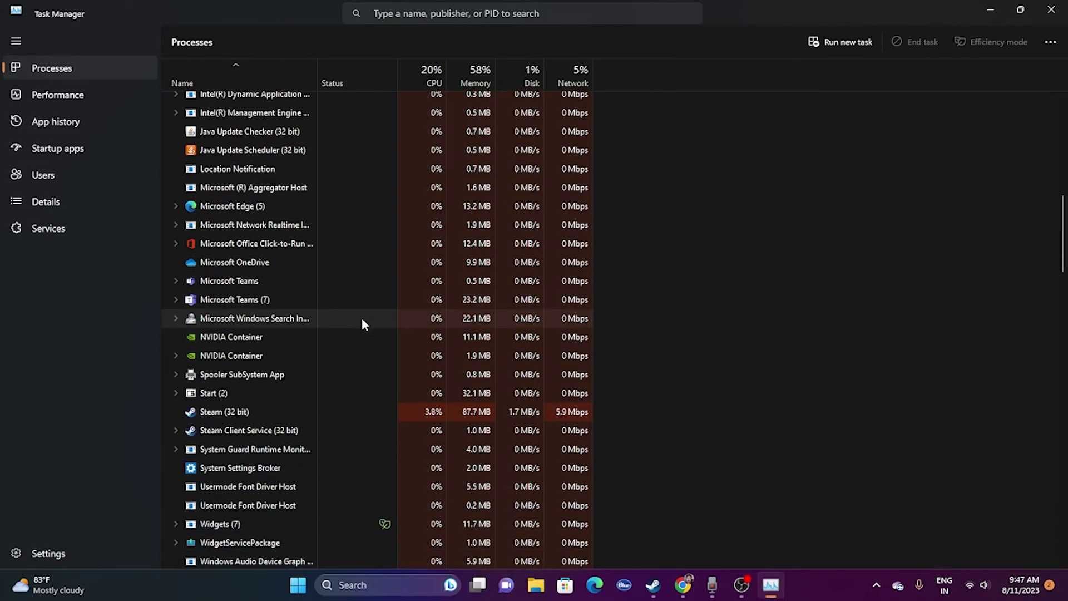
scroll(363, 322, up, 9)
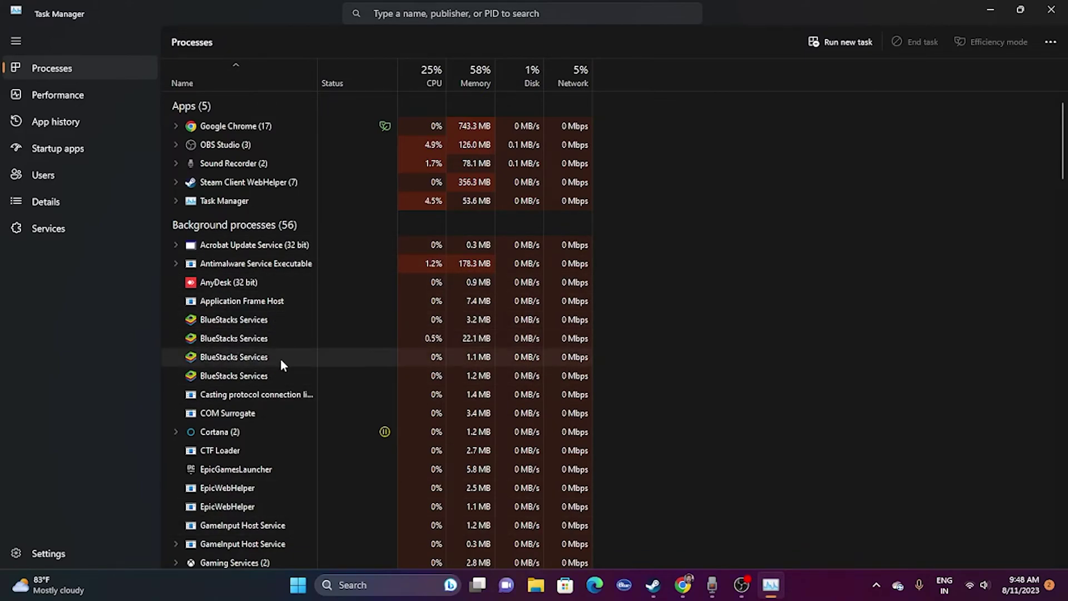
click(1050, 9)
- Search Windows for graphics, open the Graphics settings page, and look over its app list
click(667, 584)
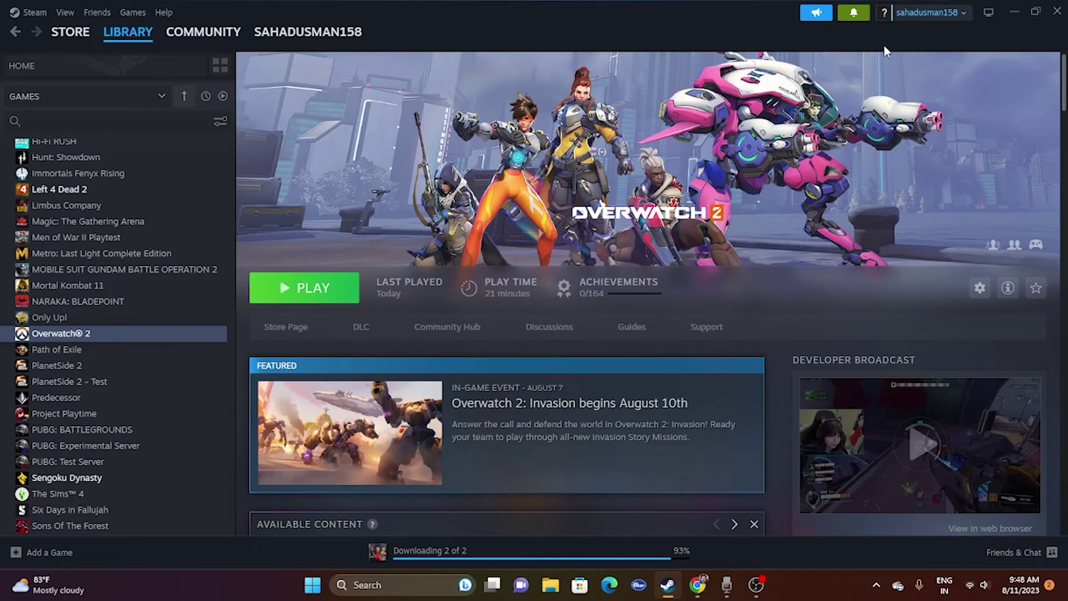
click(1015, 12)
click(398, 578)
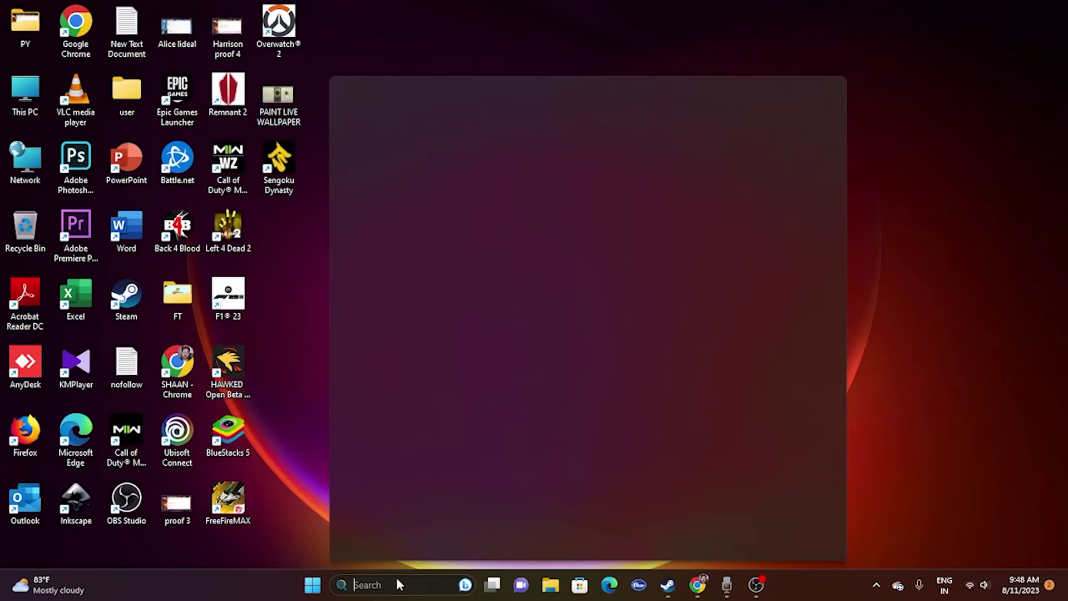
text(graphics)
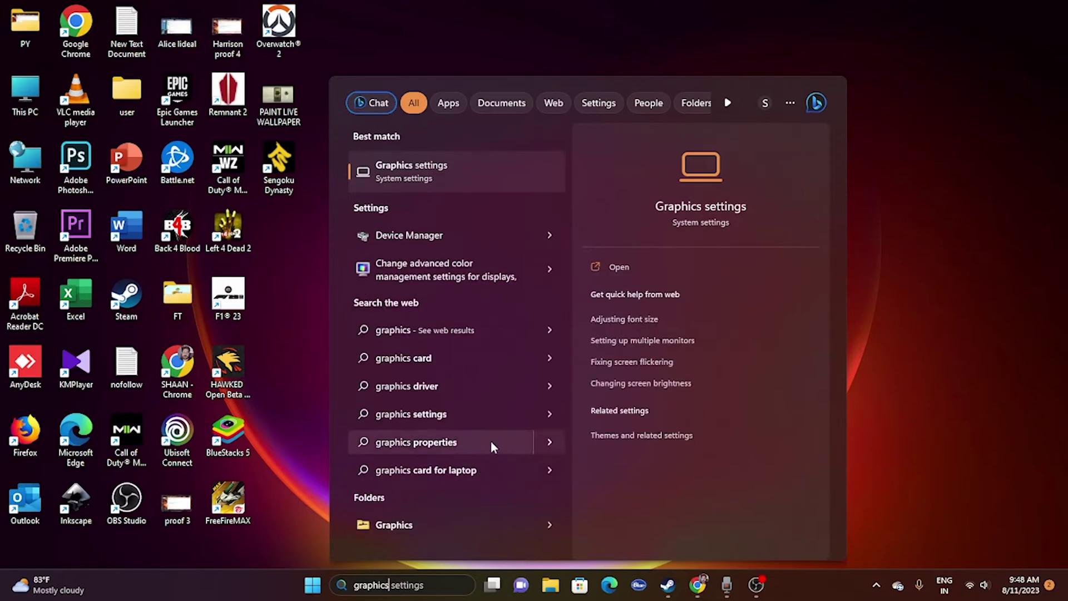
click(494, 161)
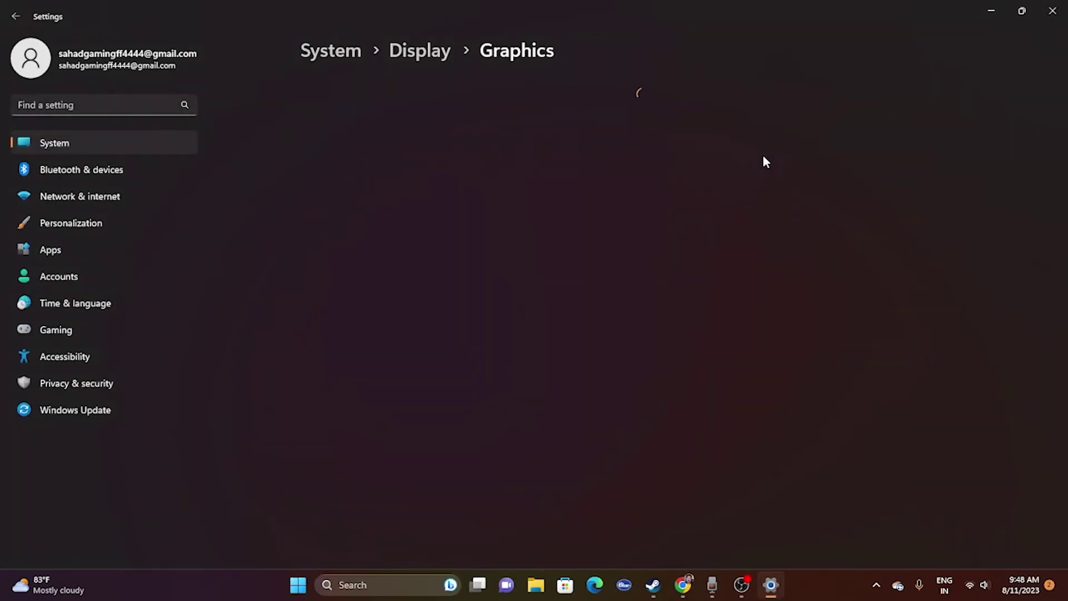
scroll(872, 146, down, 7)
scroll(872, 147, up, 8)
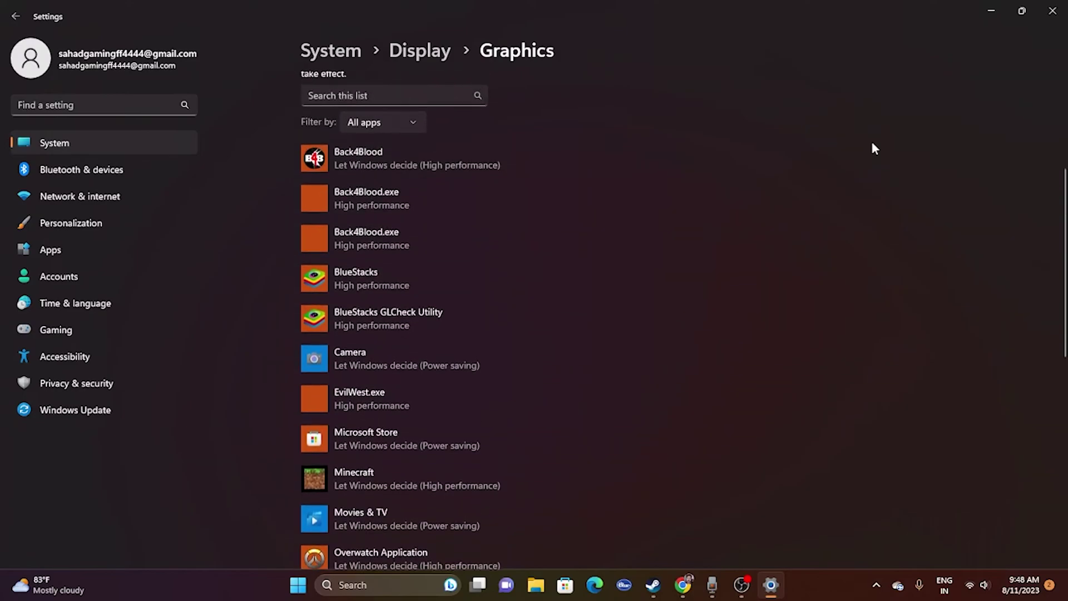
- Try to add the Overwatch application from D:\SteamLibrary\steamapps\common\Overwatch as a desktop app in the custom graphics options
click(331, 239)
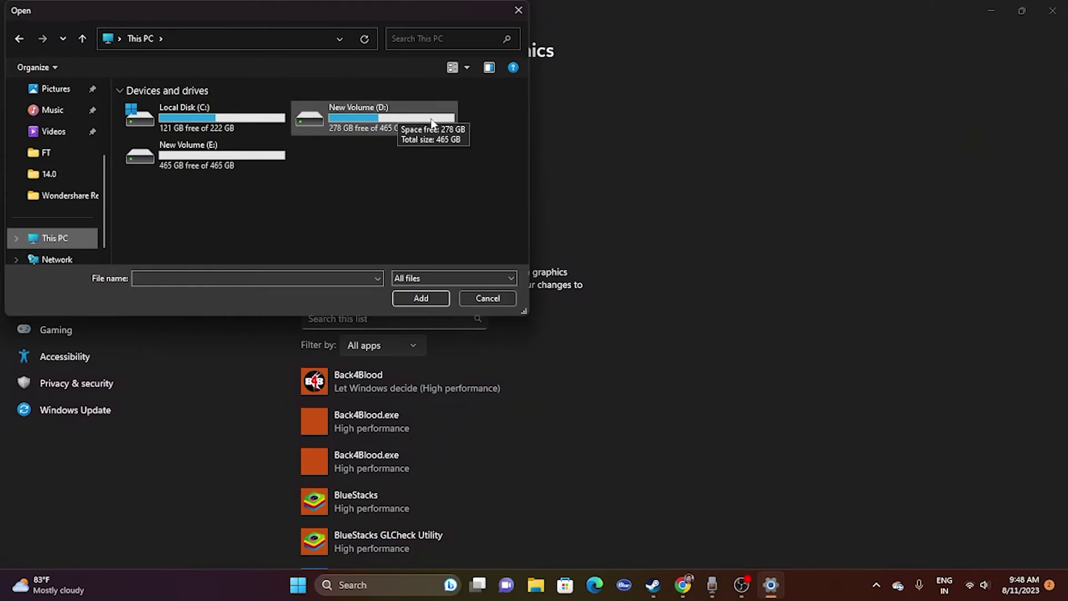
double_click(390, 112)
click(187, 127)
double_click(187, 126)
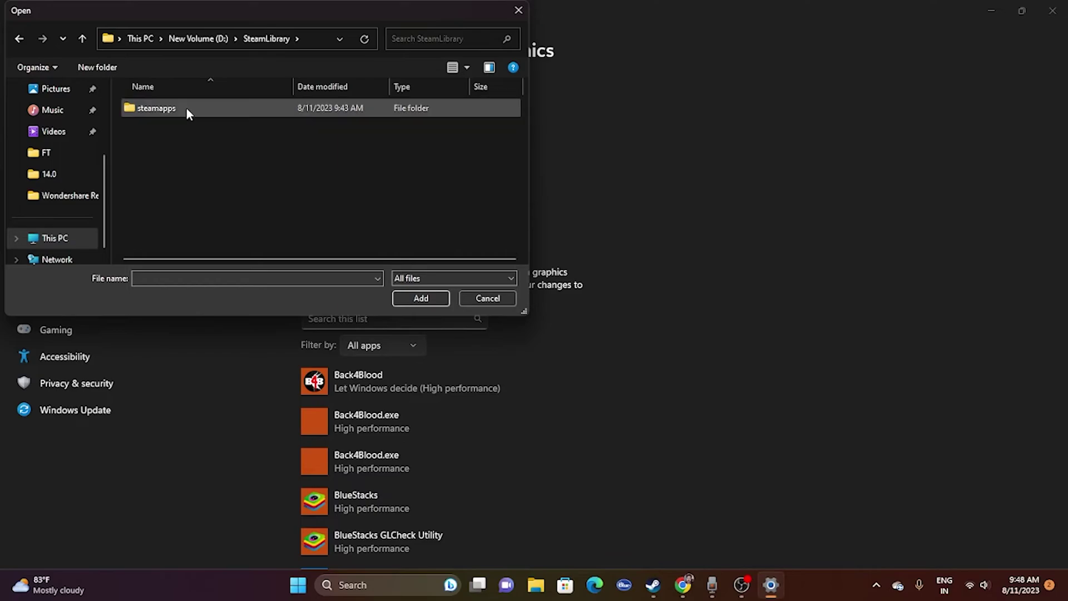
double_click(185, 106)
double_click(192, 108)
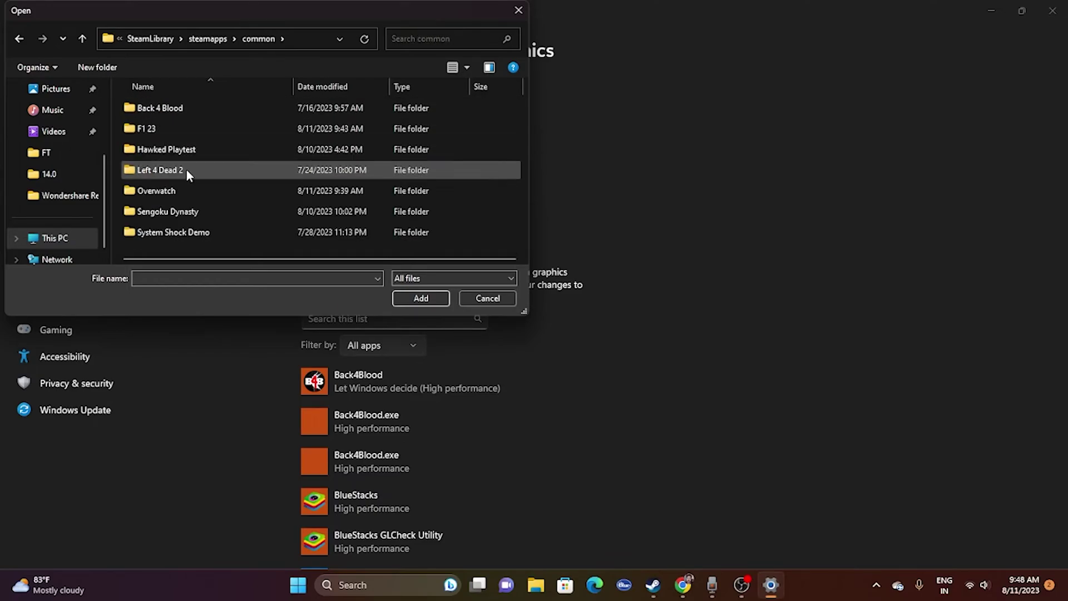
double_click(189, 190)
click(201, 193)
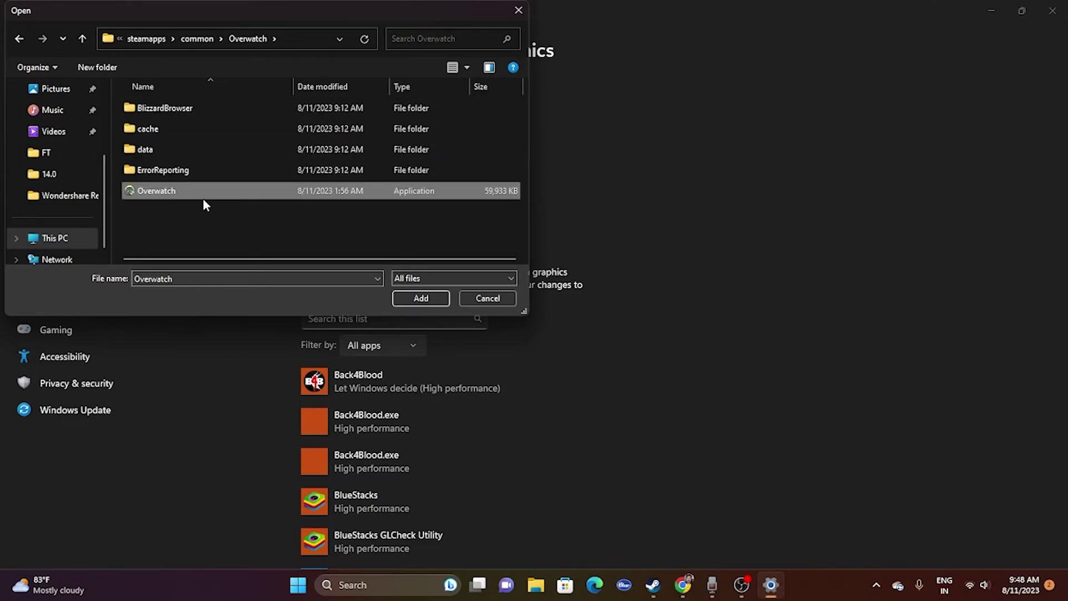
click(401, 299)
- Examine the list of apps with custom graphics options, including the dnplayer entry, to find the Overwatch Application
scroll(857, 200, down, 5)
scroll(868, 181, down, 6)
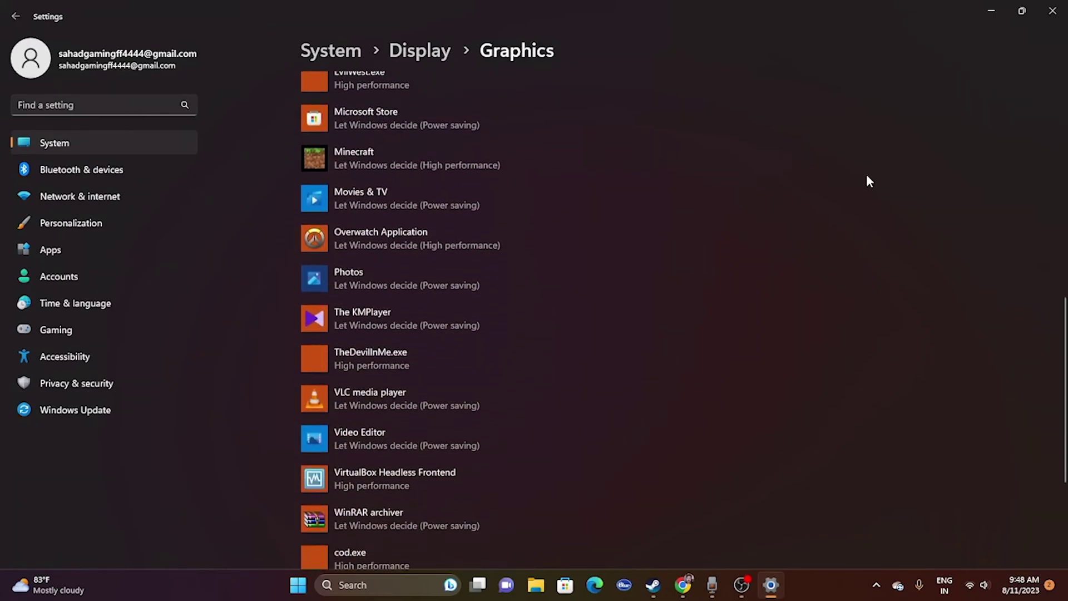
scroll(868, 181, up, 2)
scroll(866, 176, up, 10)
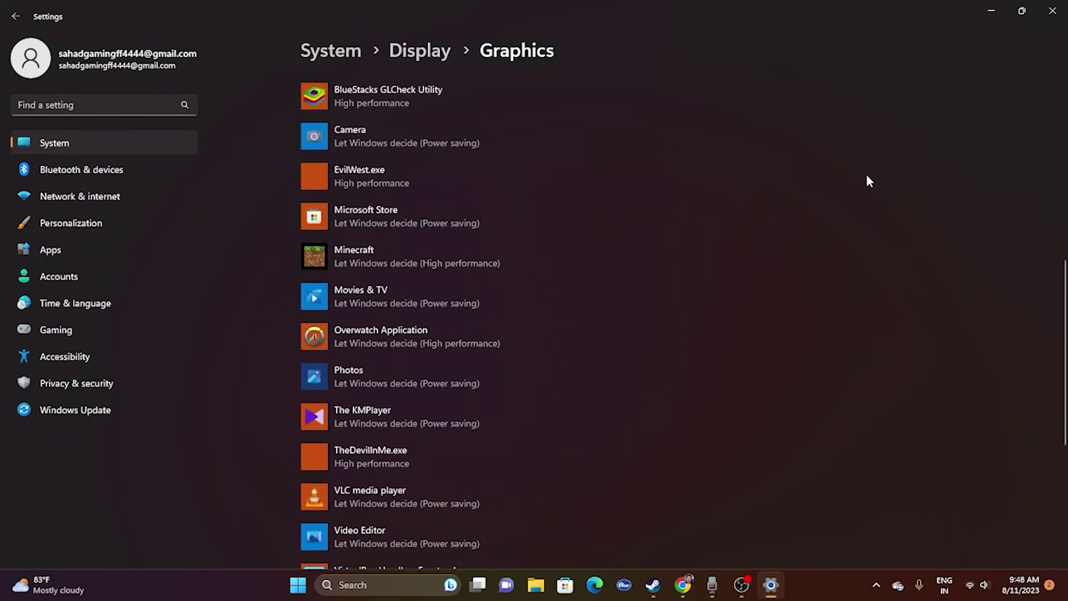
scroll(868, 181, down, 5)
scroll(869, 180, down, 5)
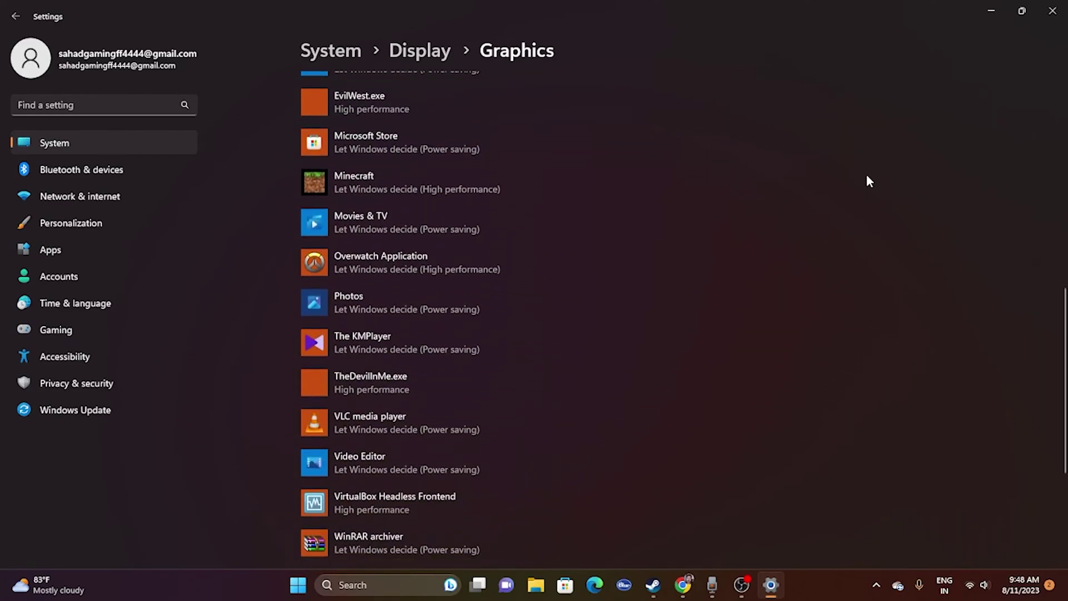
scroll(868, 181, down, 2)
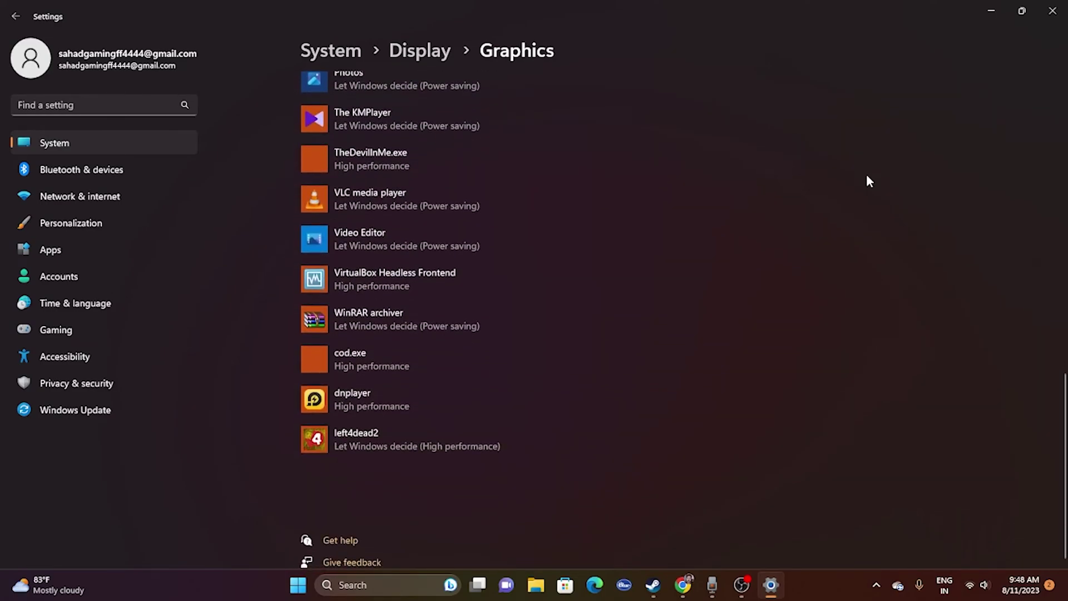
scroll(868, 181, up, 12)
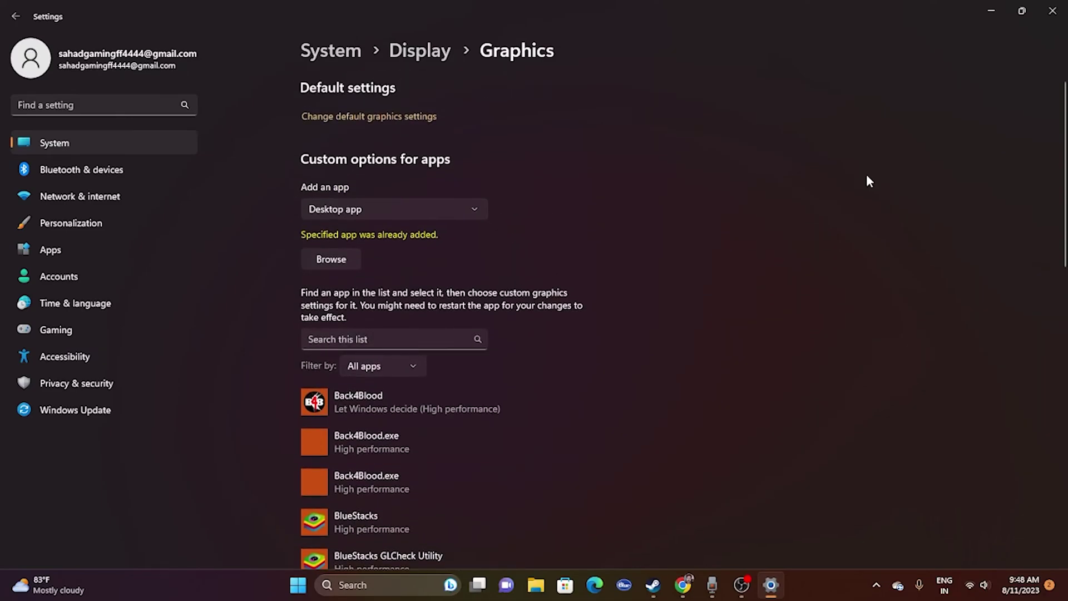
scroll(668, 221, down, 5)
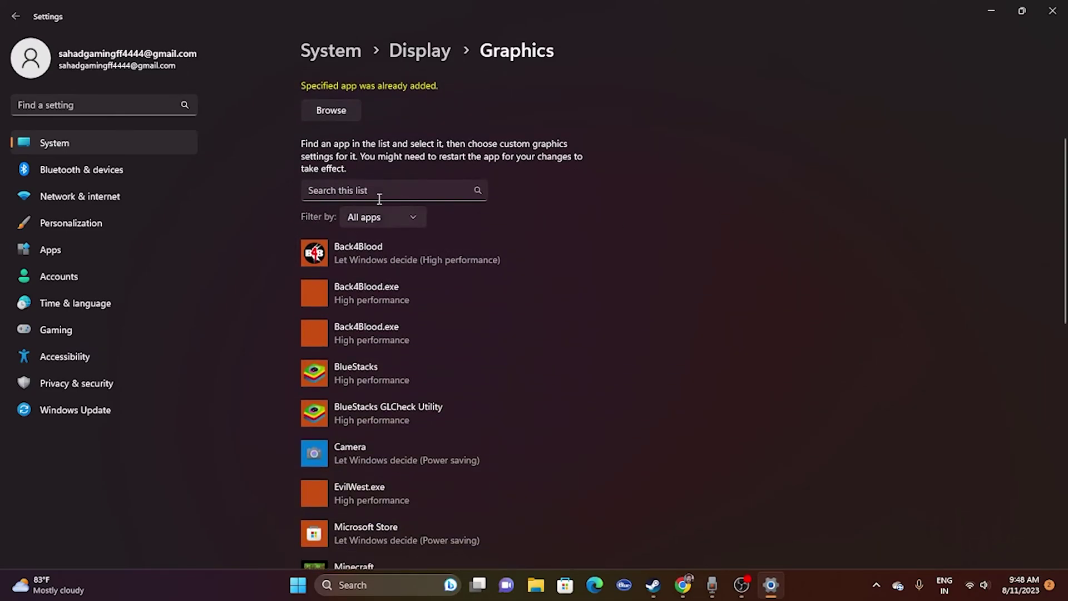
scroll(616, 171, down, 5)
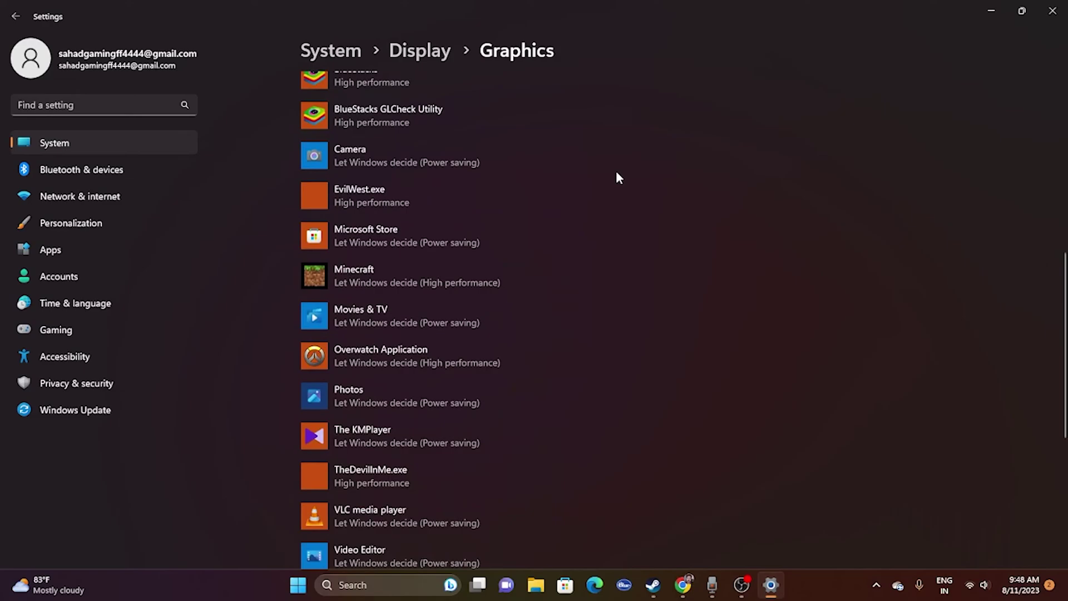
scroll(621, 169, down, 3)
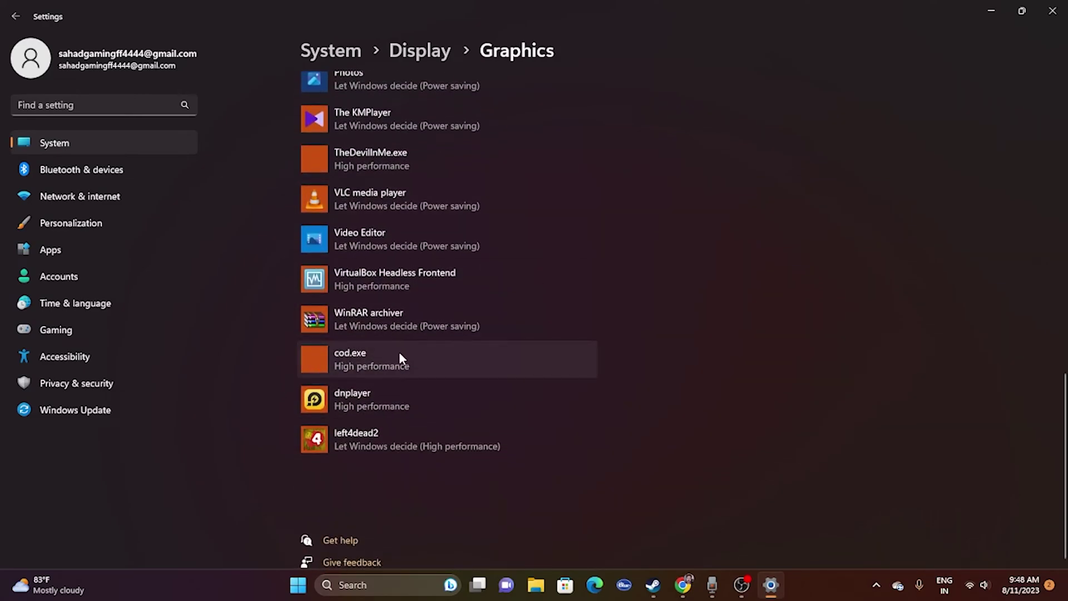
click(389, 393)
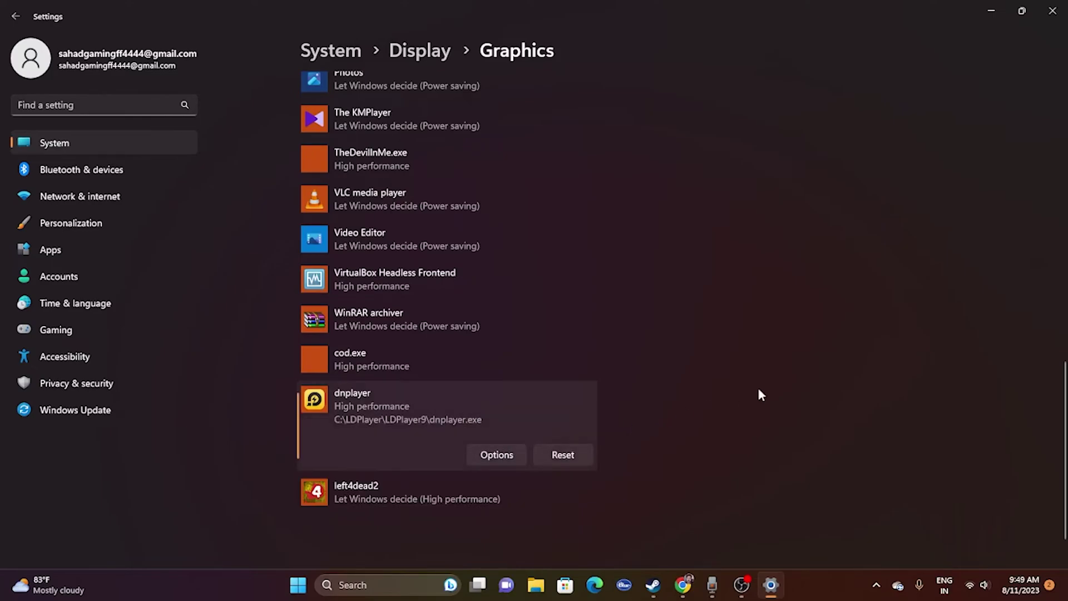
scroll(758, 394, up, 10)
scroll(298, 417, down, 3)
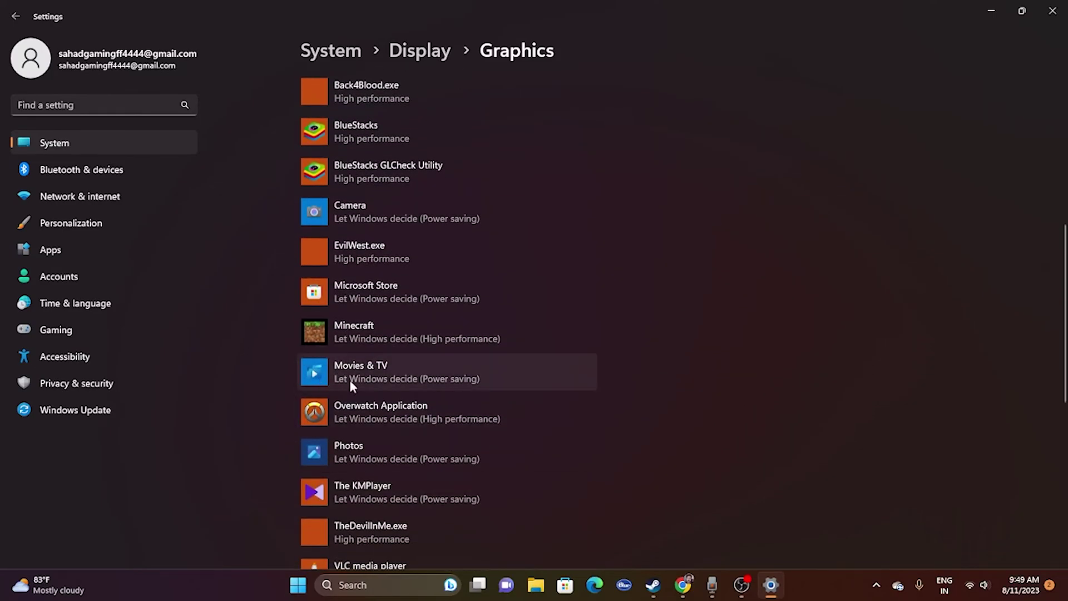
scroll(865, 354, up, 6)
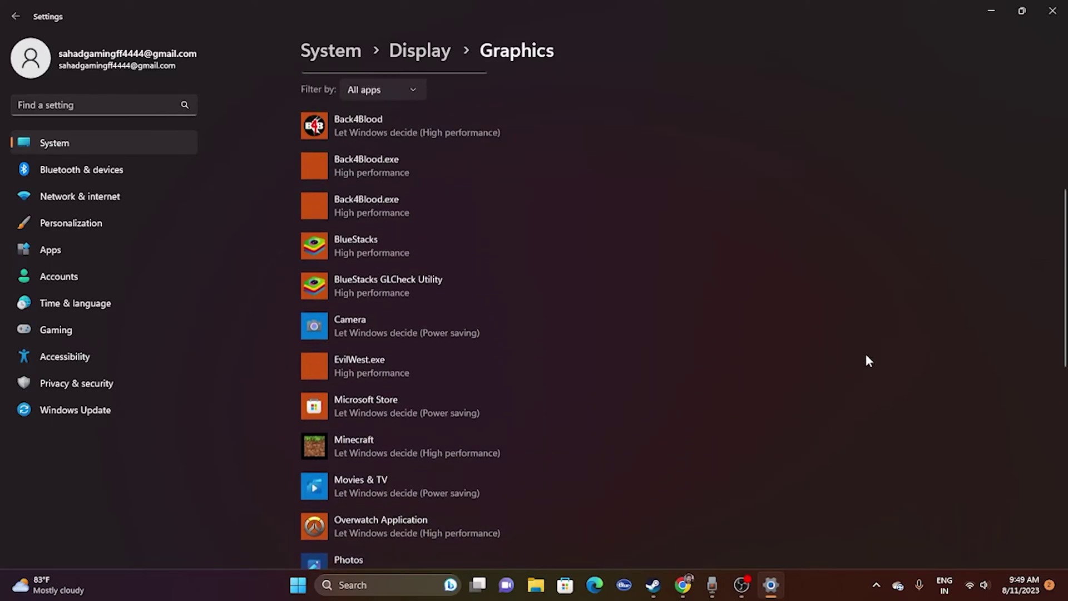
- Set the Overwatch Application's graphics preference to High performance, save it, and close Settings
scroll(827, 291, down, 10)
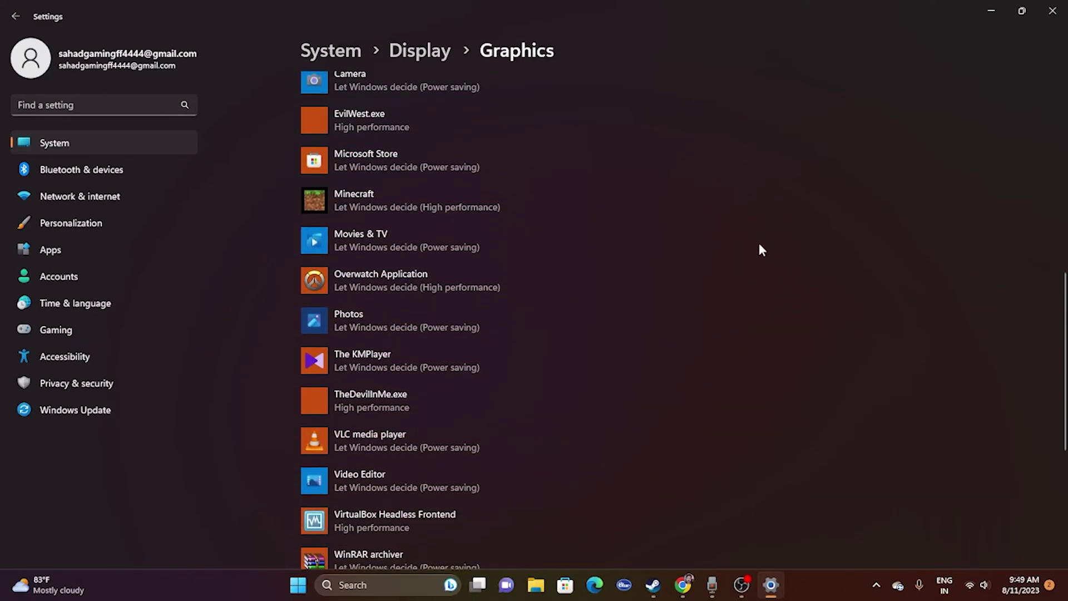
scroll(758, 236, up, 3)
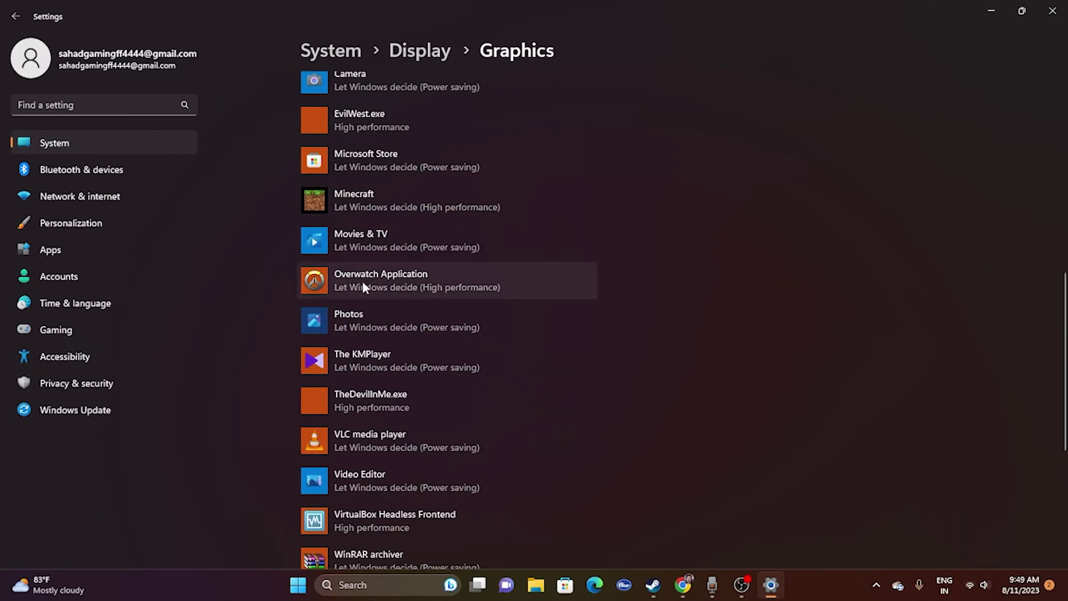
click(439, 277)
click(482, 343)
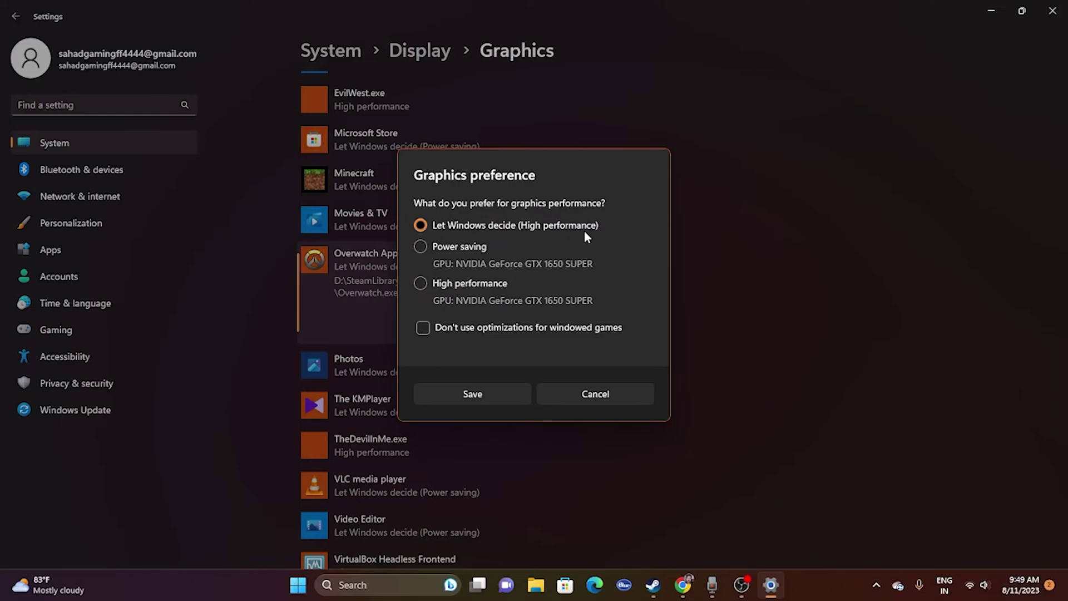
click(419, 285)
click(487, 394)
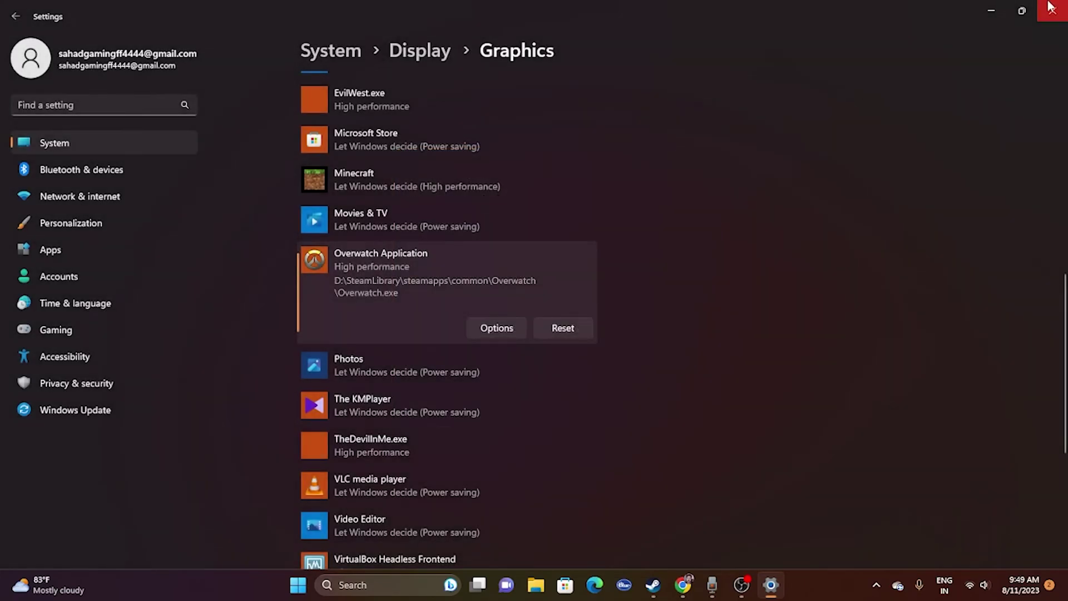
click(1051, 11)
click(668, 585)
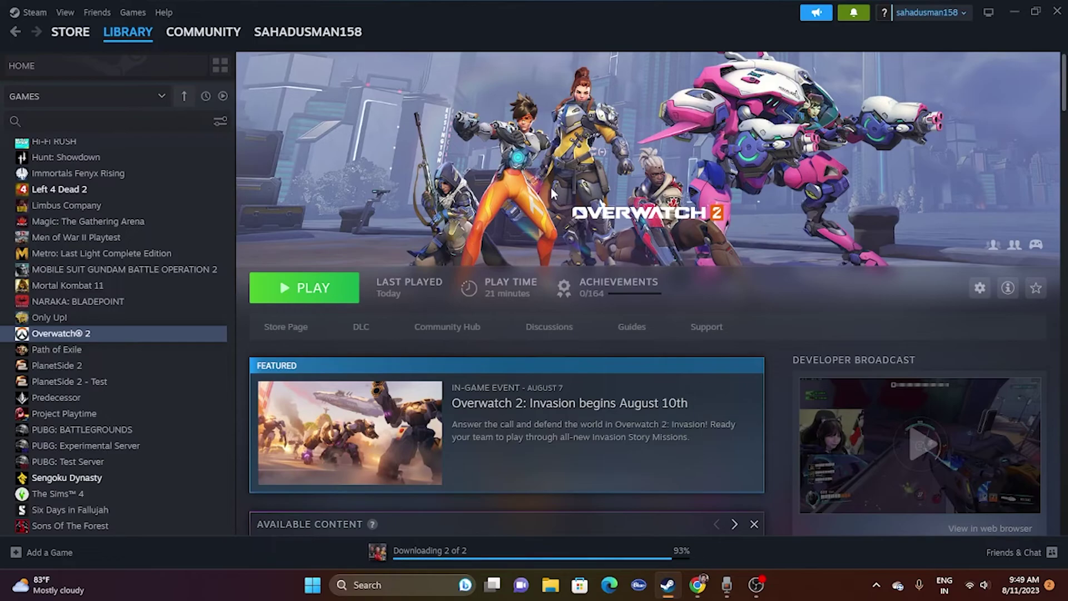
click(1019, 12)
- Search Windows for view, open the advanced system settings, and open the Virtual Memory dialog from the advanced performance options
click(412, 582)
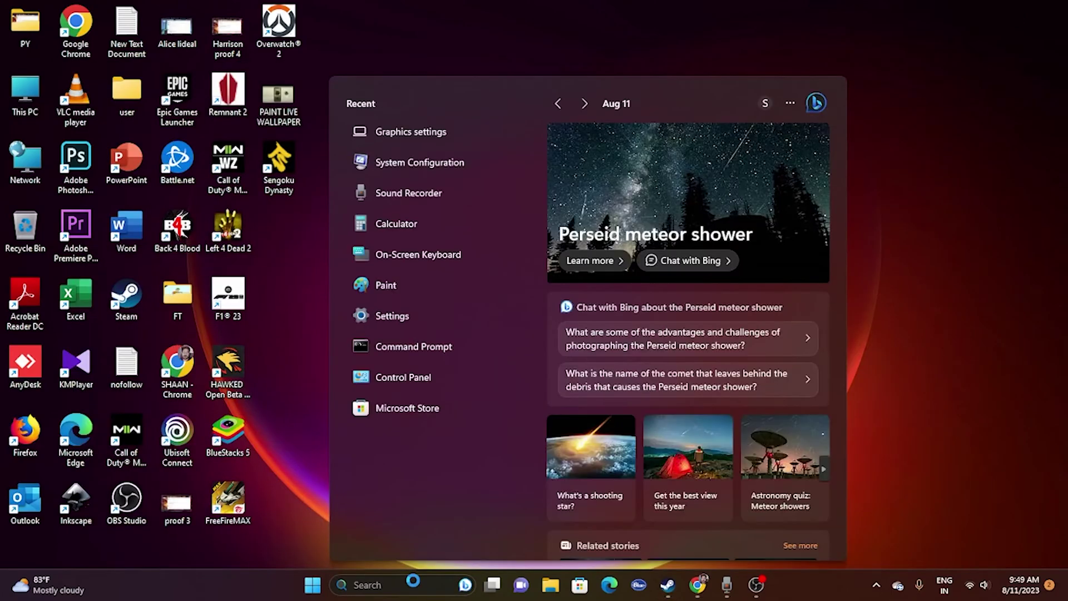
text(view)
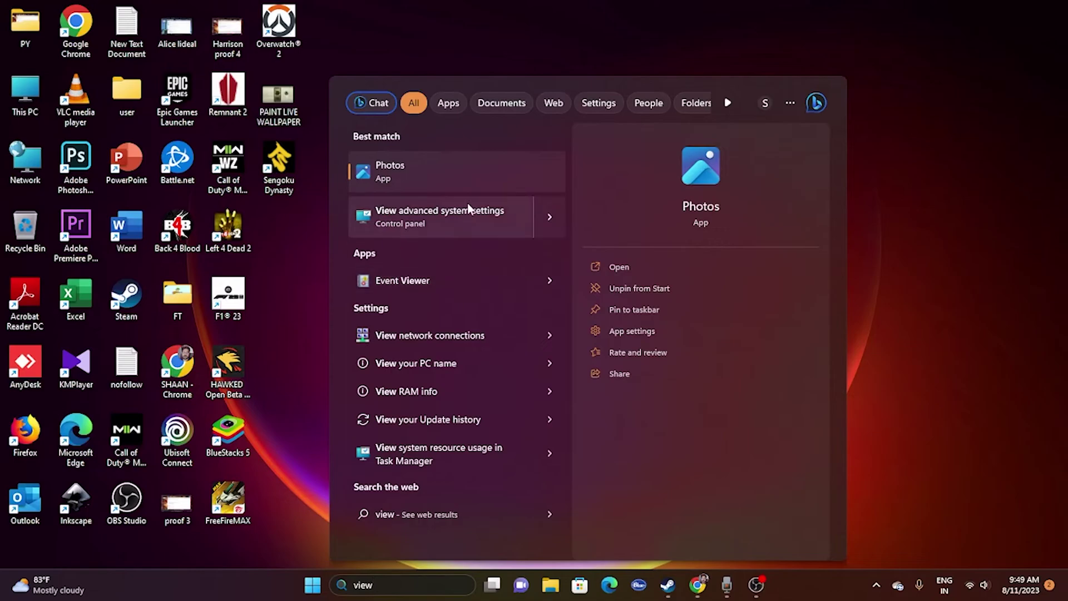
click(467, 207)
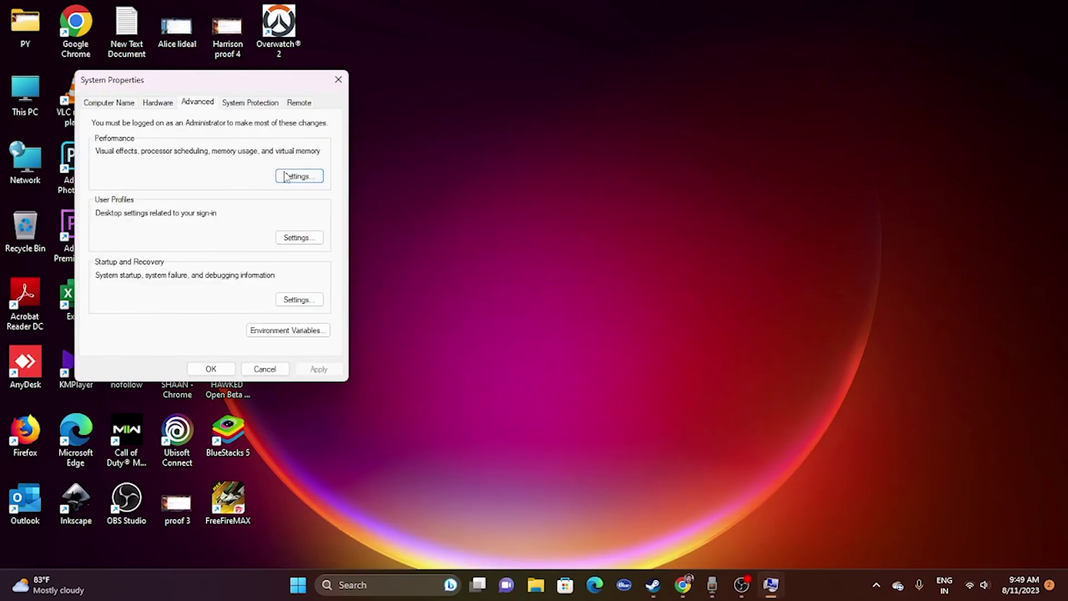
click(286, 177)
click(173, 154)
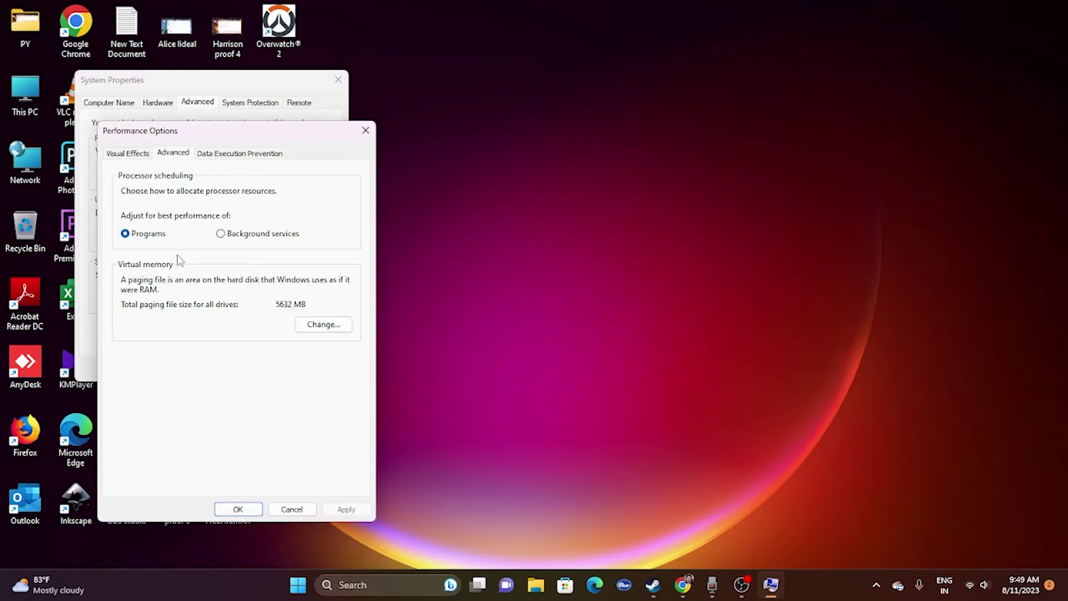
click(322, 324)
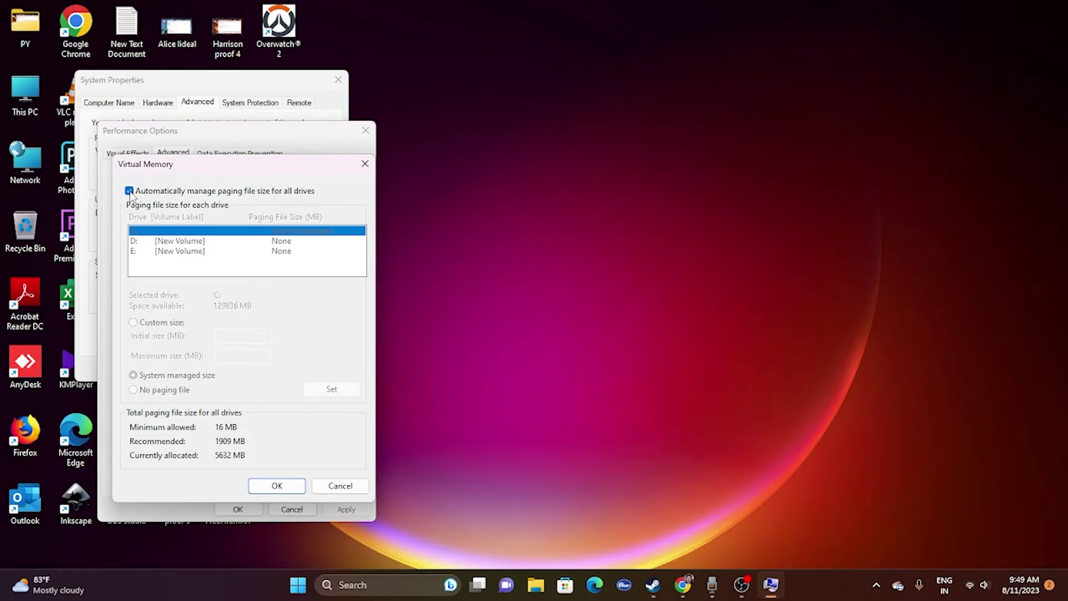
- Turn off automatic paging file management for all drives and choose a custom size for drive D:
click(129, 191)
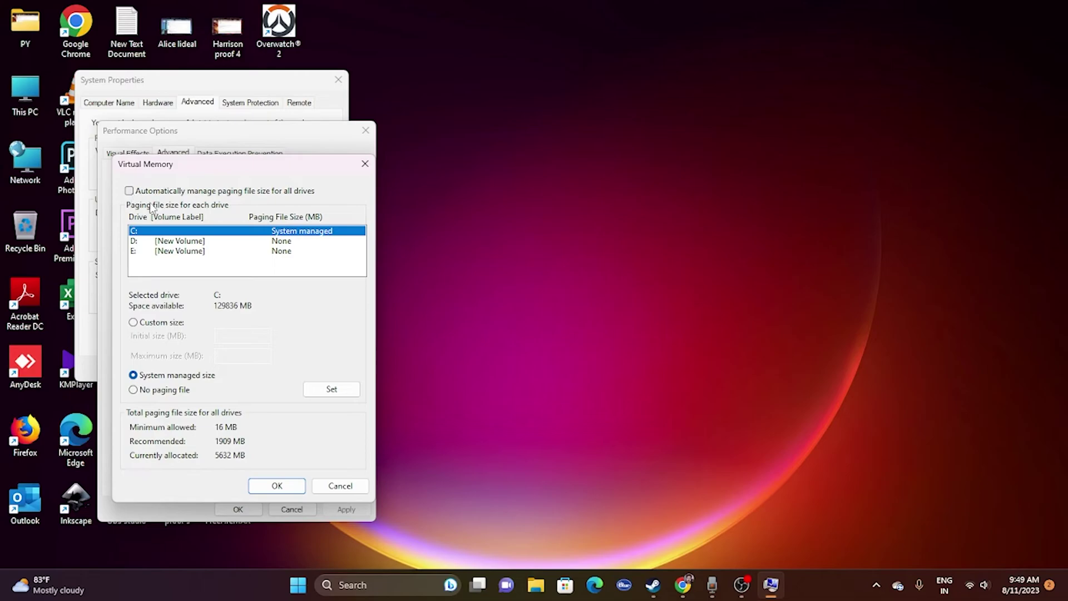
click(129, 191)
click(129, 191)
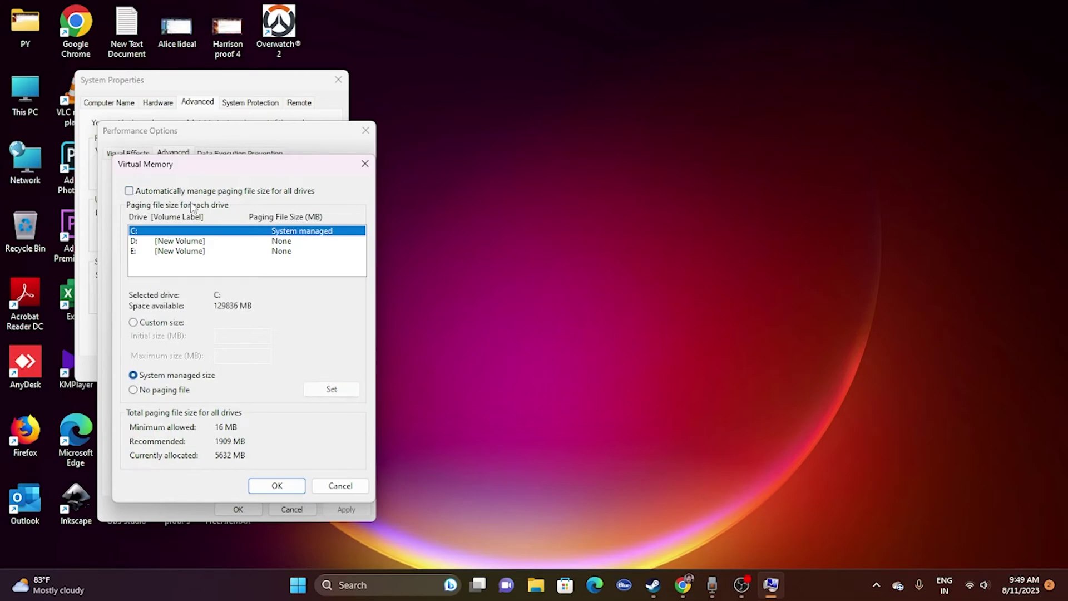
click(129, 191)
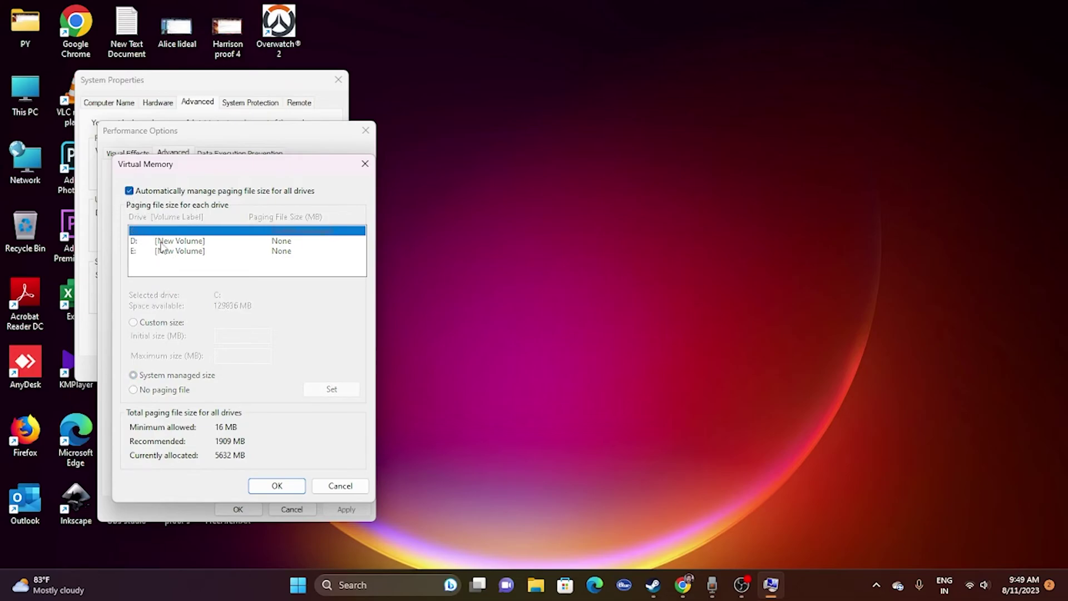
click(129, 191)
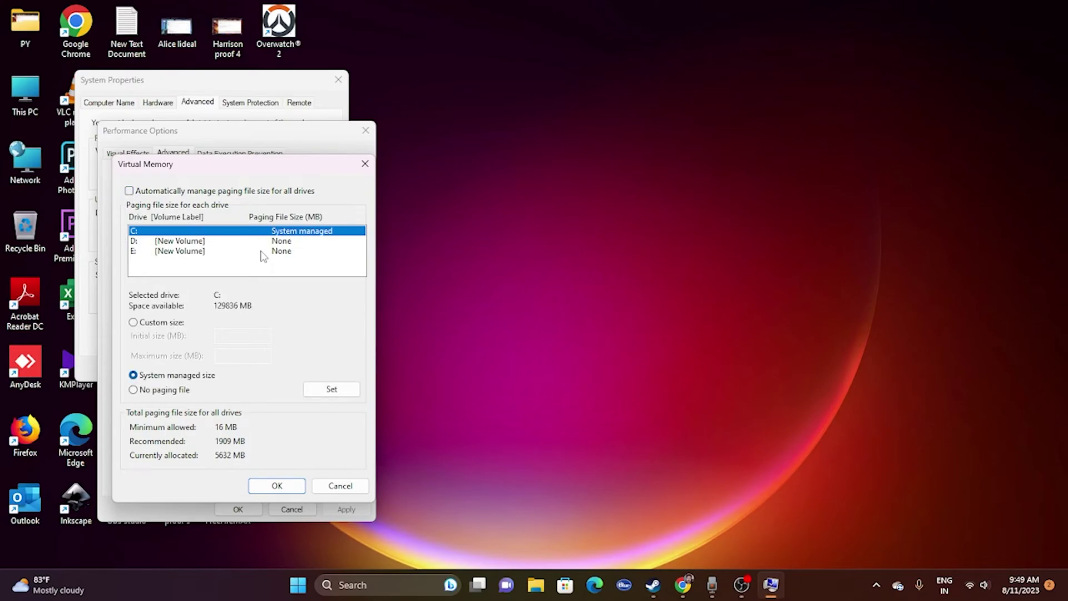
click(142, 244)
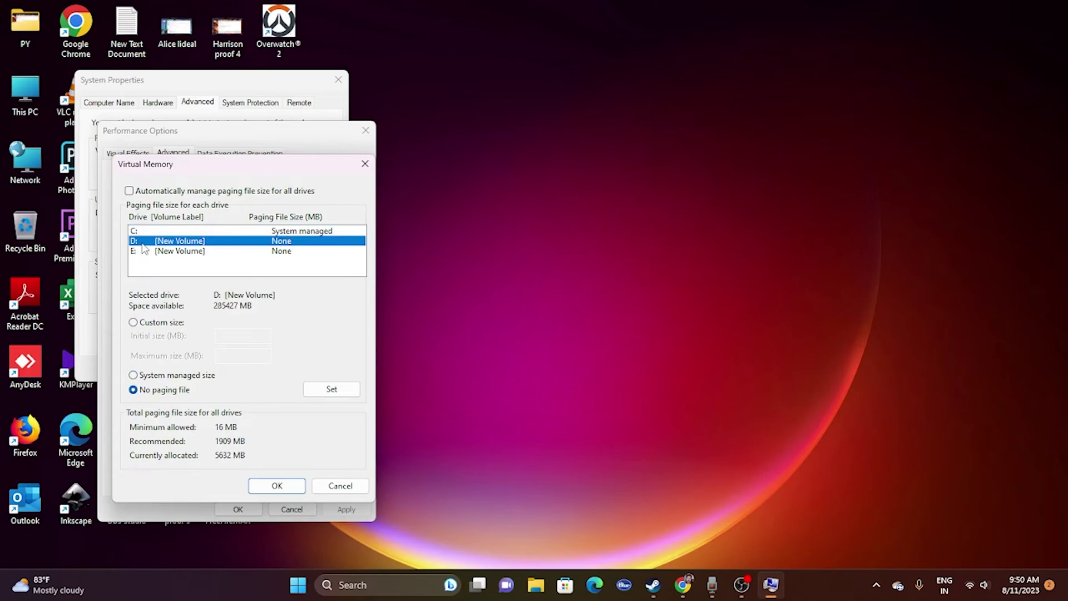
click(133, 322)
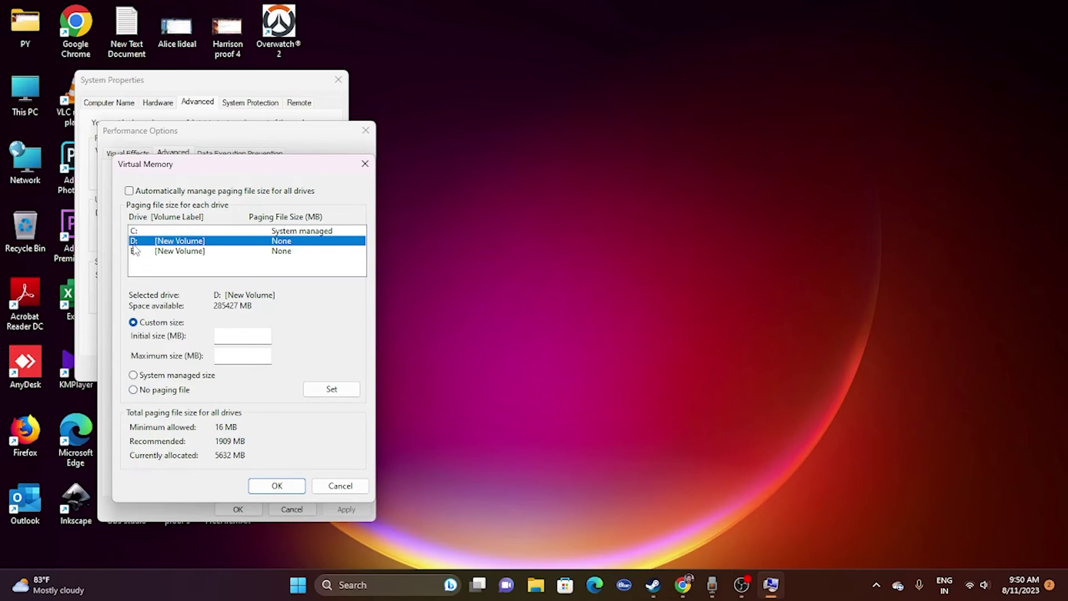
click(223, 339)
click(238, 354)
- Search Windows for calculator, open Calculator, and compute 32 × 1024
click(385, 582)
text(calculator)
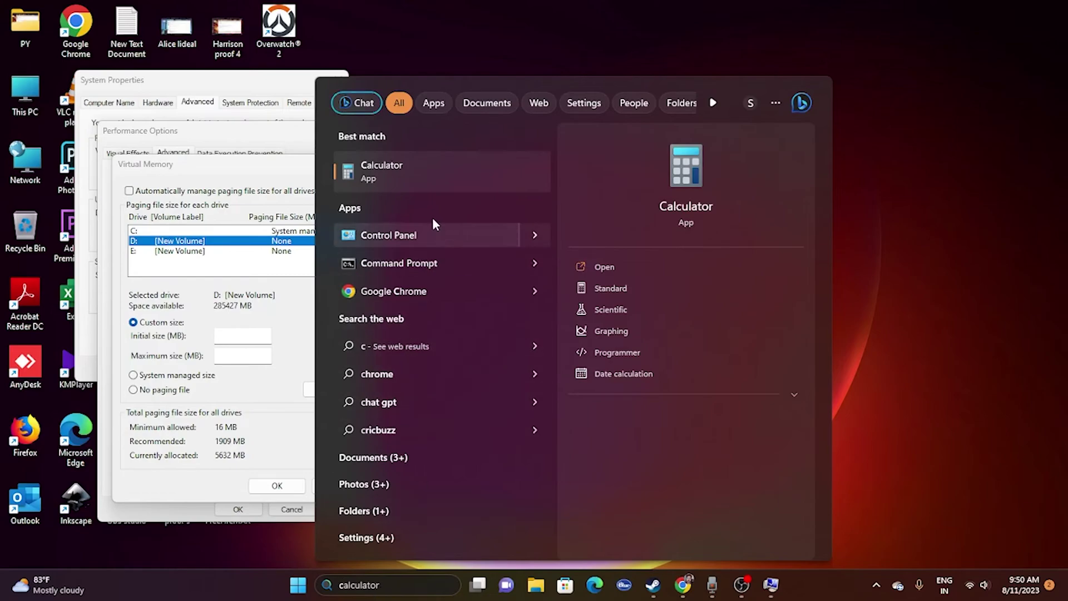
click(449, 169)
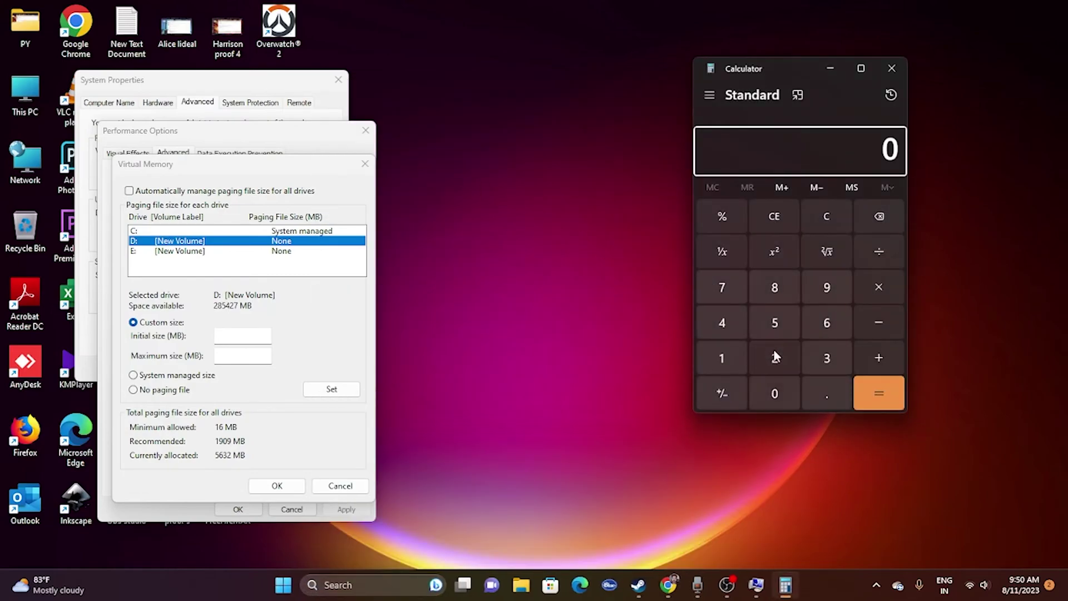
click(834, 357)
click(776, 356)
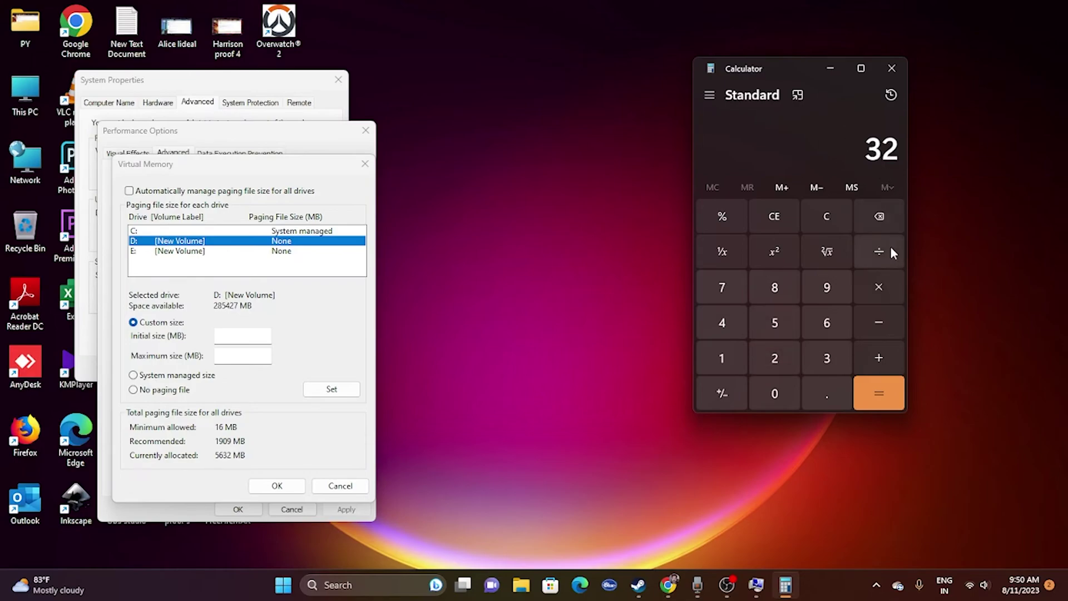
click(726, 366)
click(762, 393)
click(774, 358)
click(733, 322)
click(873, 387)
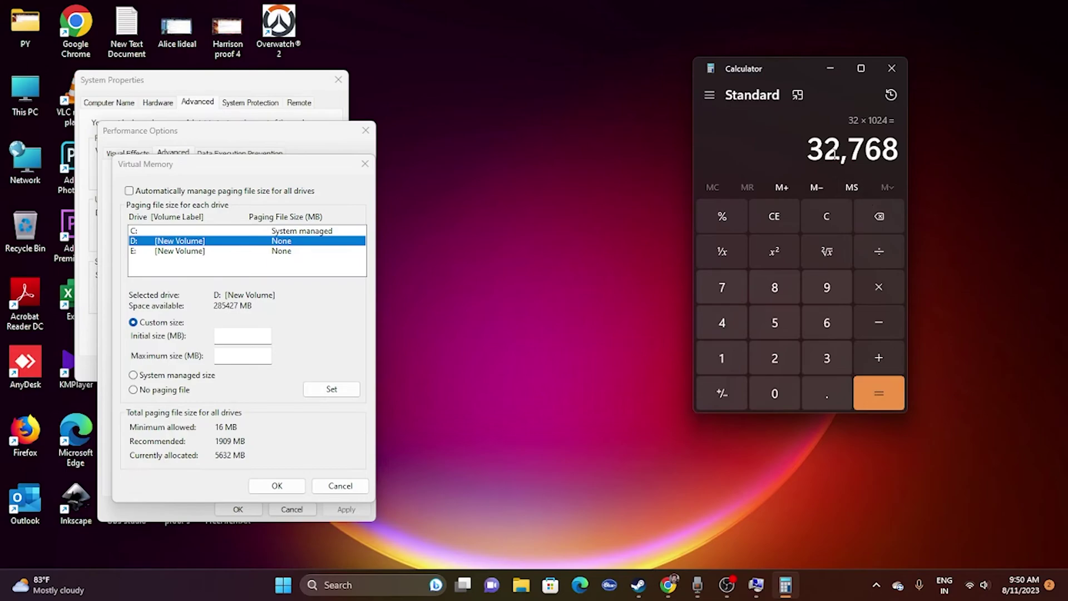
- Multiply the result by 1.5 and copy 49,152 in as drive D:'s initial paging file size in MB
click(875, 287)
click(739, 362)
click(813, 380)
key(5)
click(871, 391)
drag(815, 149, 904, 149)
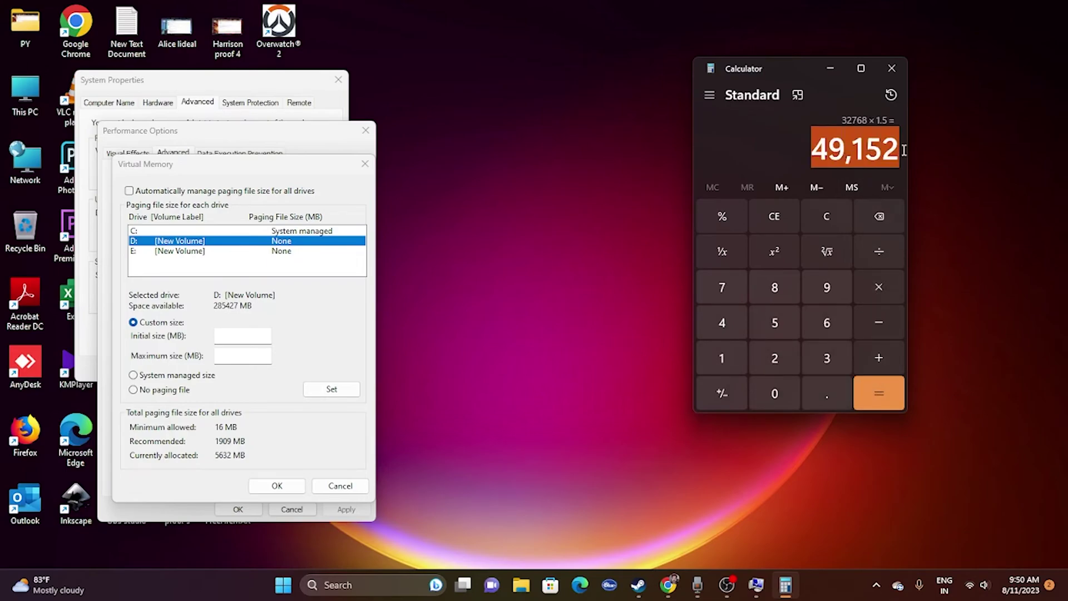
right_click(880, 157)
click(918, 162)
right_click(225, 335)
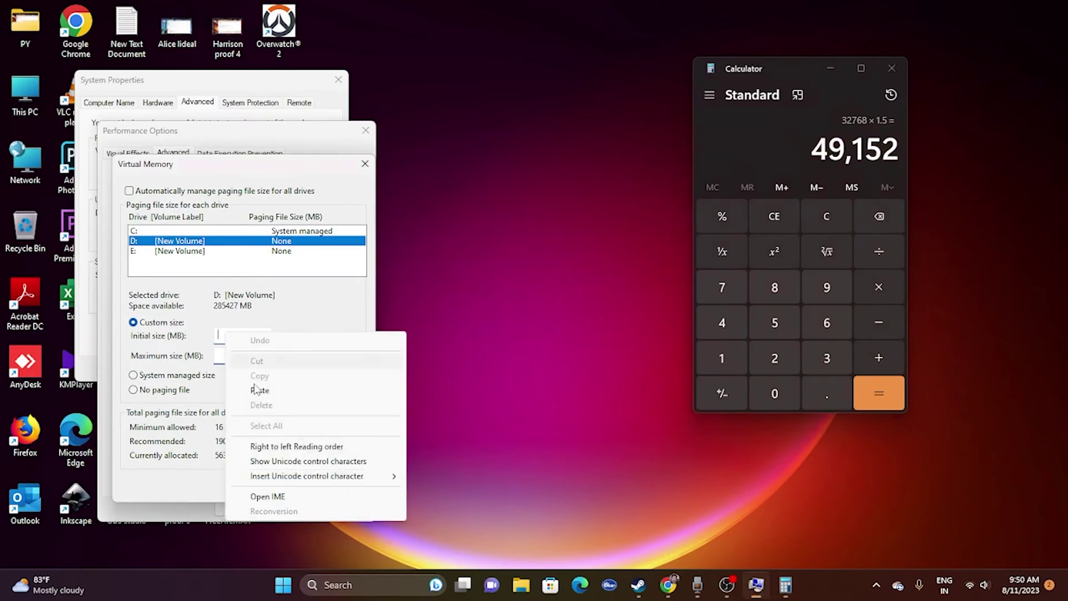
click(260, 390)
key(Tab)
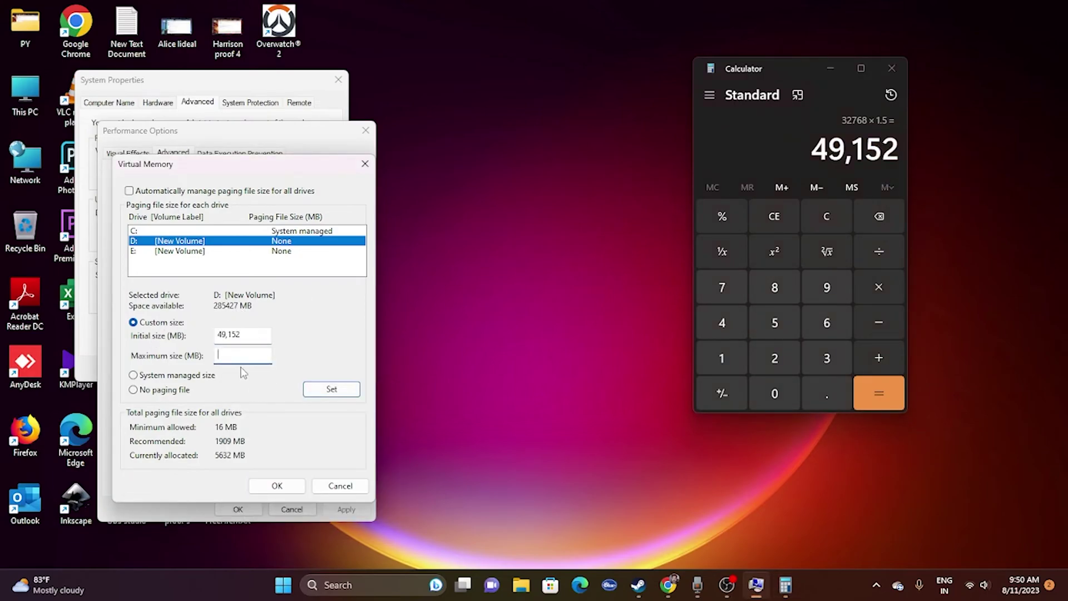
- Clear the calculator and compute 32 × 1024 again for the maximum paging file size
click(820, 215)
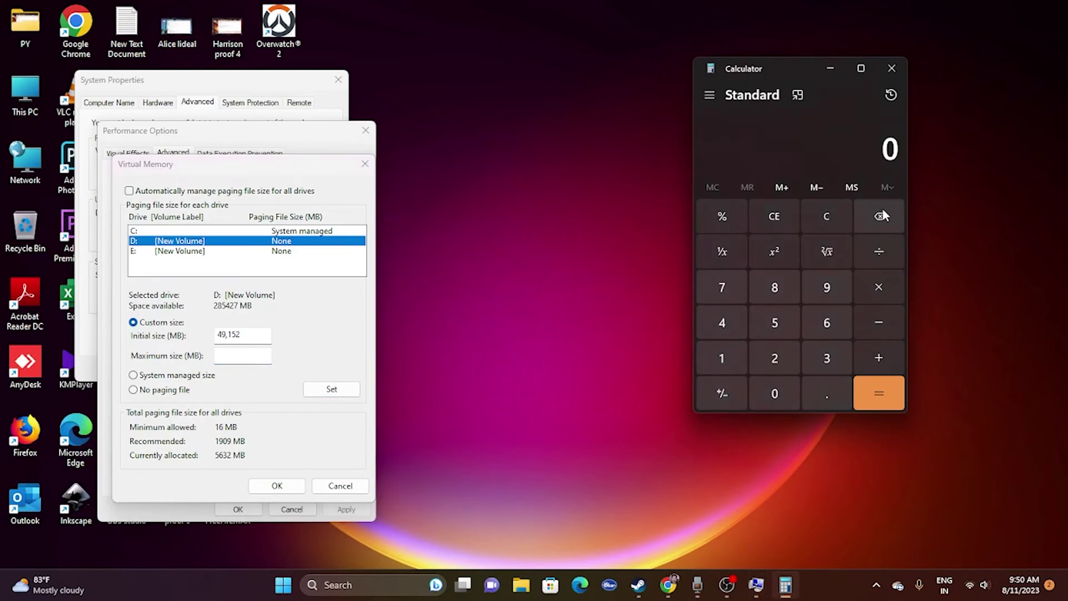
click(826, 359)
click(774, 358)
click(874, 285)
click(724, 357)
click(776, 392)
click(773, 359)
click(722, 323)
click(872, 390)
- Multiply the result by 3 and copy 98,304 in as drive D:'s maximum paging file size in MB
click(883, 278)
click(829, 355)
click(874, 397)
right_click(896, 150)
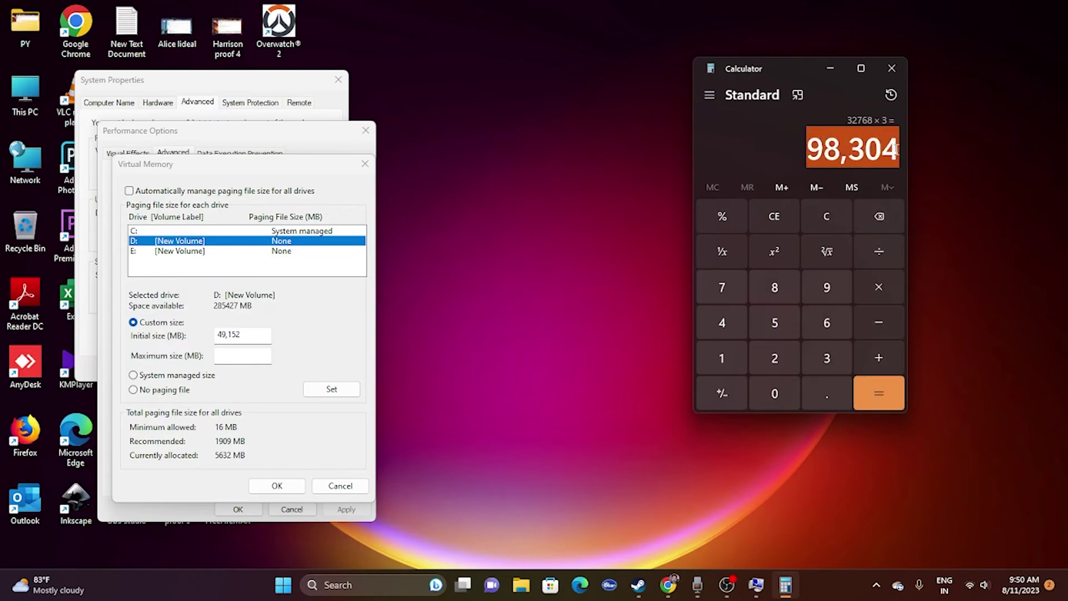
right_click(255, 354)
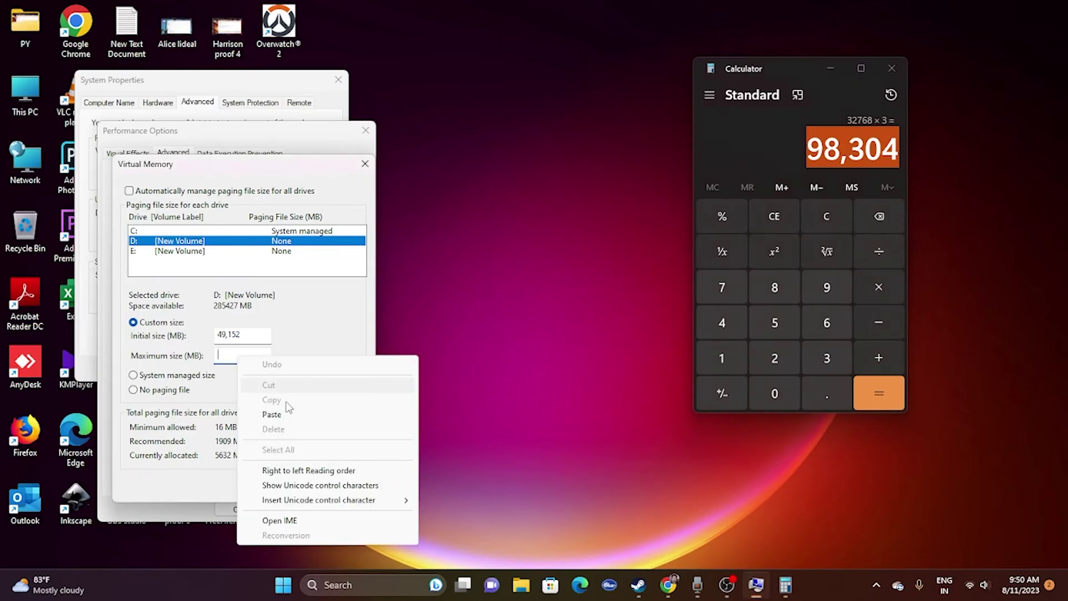
click(278, 414)
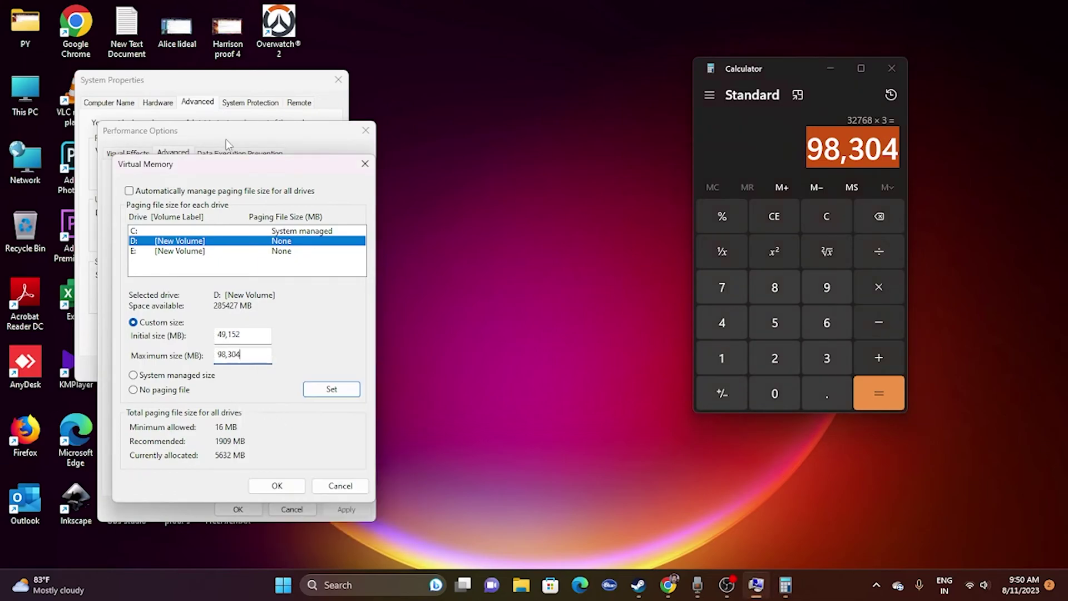
- Discard the virtual memory and performance changes, and close System Properties and Calculator
click(340, 485)
click(291, 509)
click(338, 79)
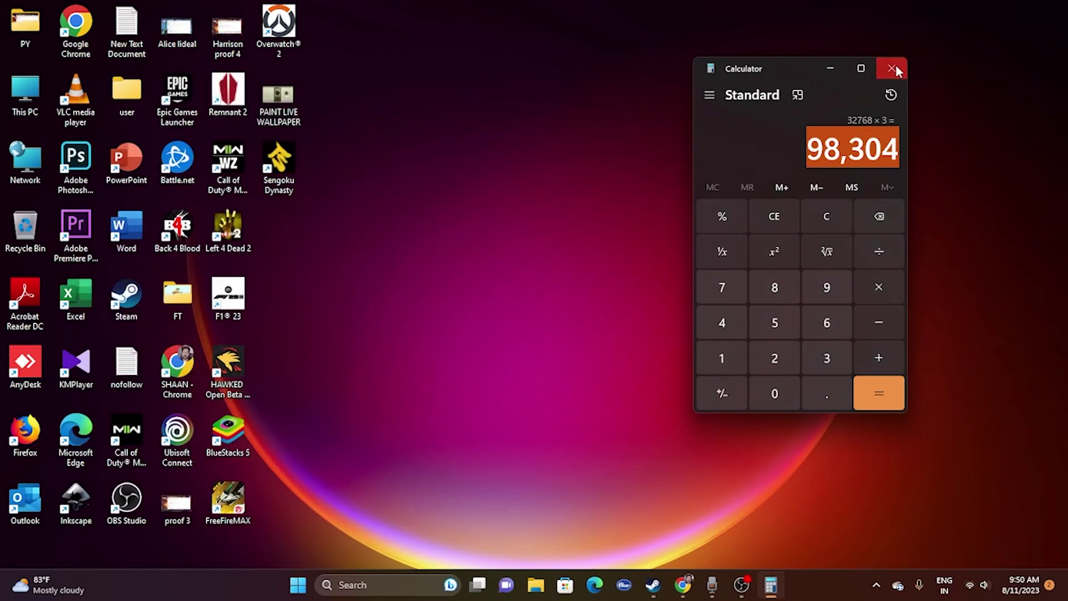
click(891, 68)
click(668, 585)
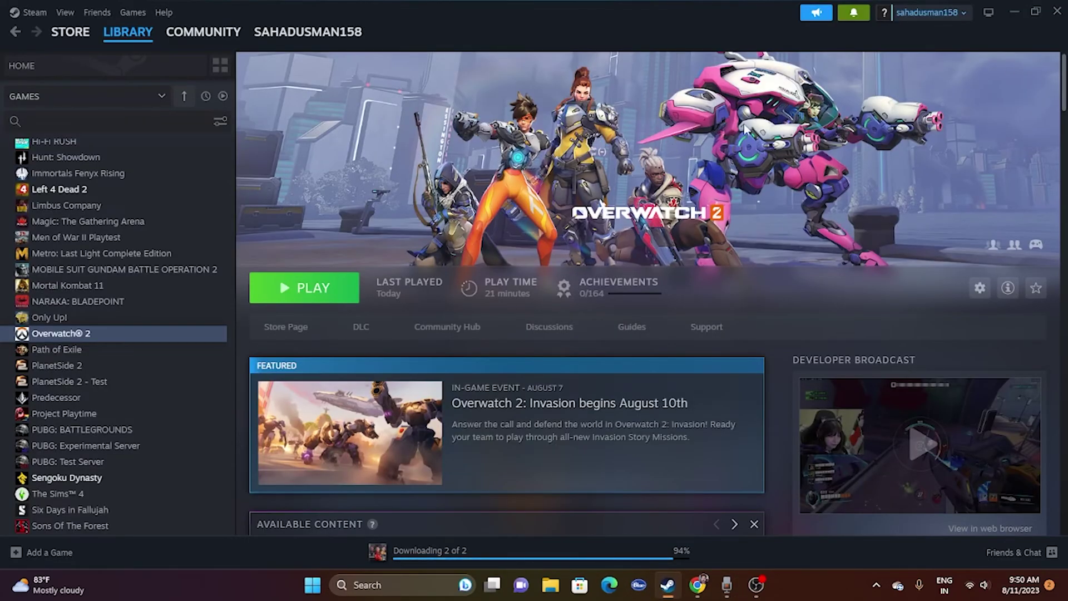
click(1008, 12)
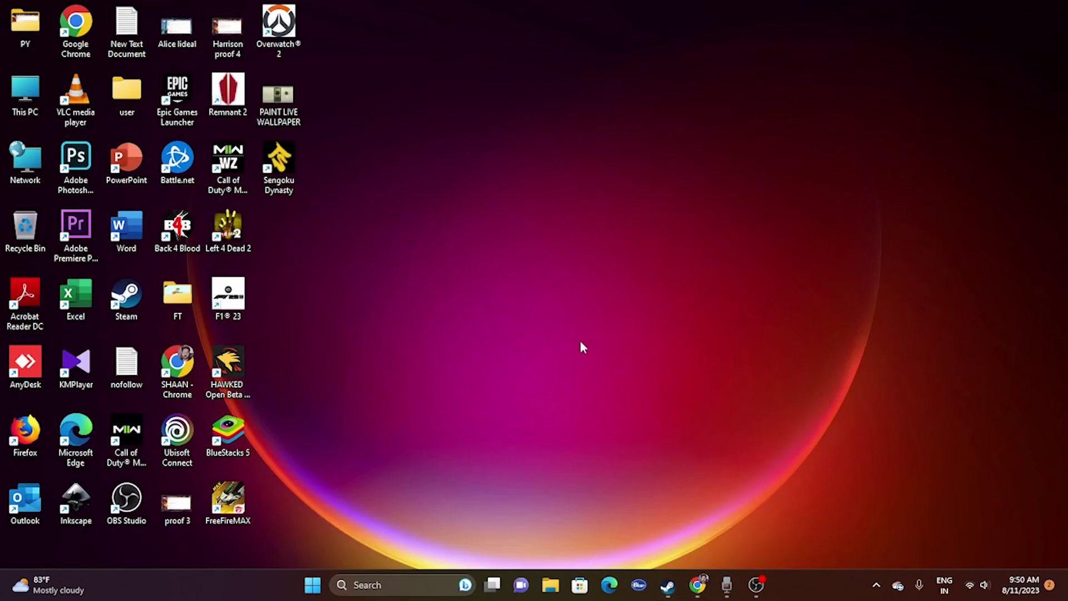
- Review the Windows Update page in Settings, close it, and switch to Steam
click(393, 584)
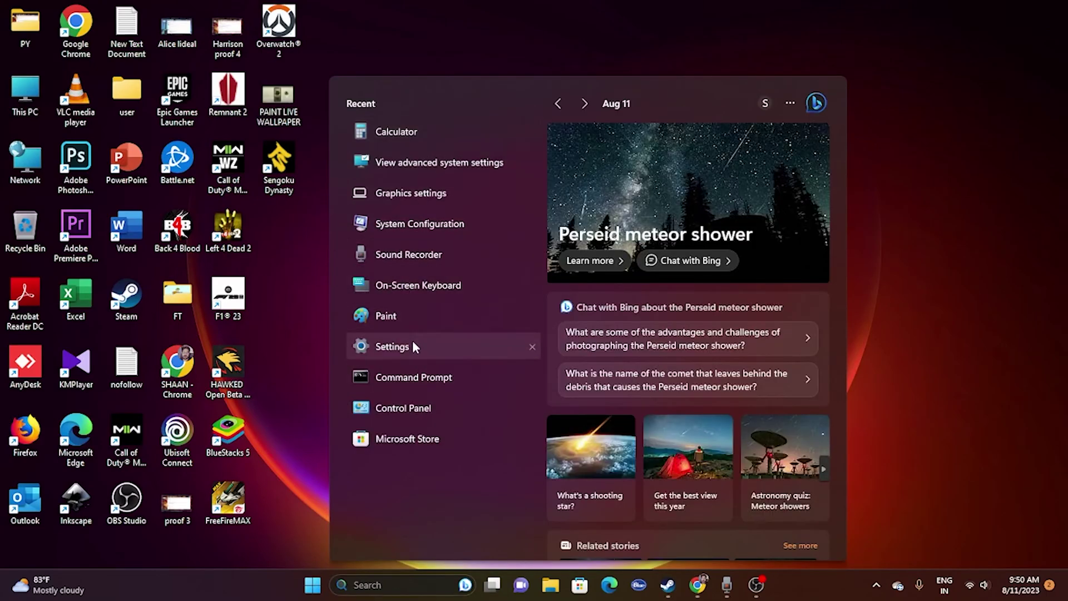
click(391, 344)
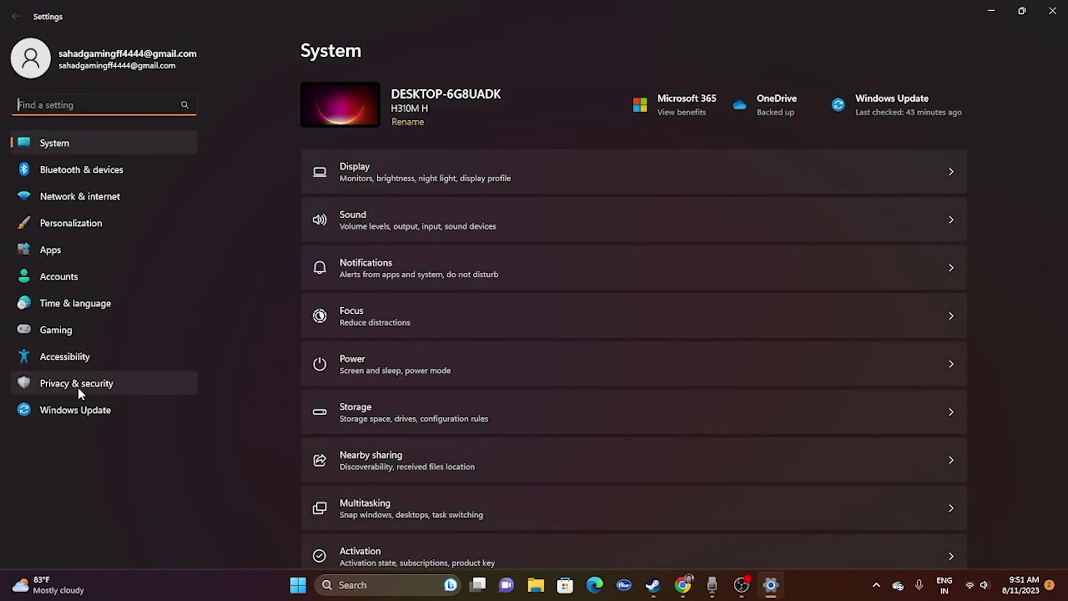
click(109, 409)
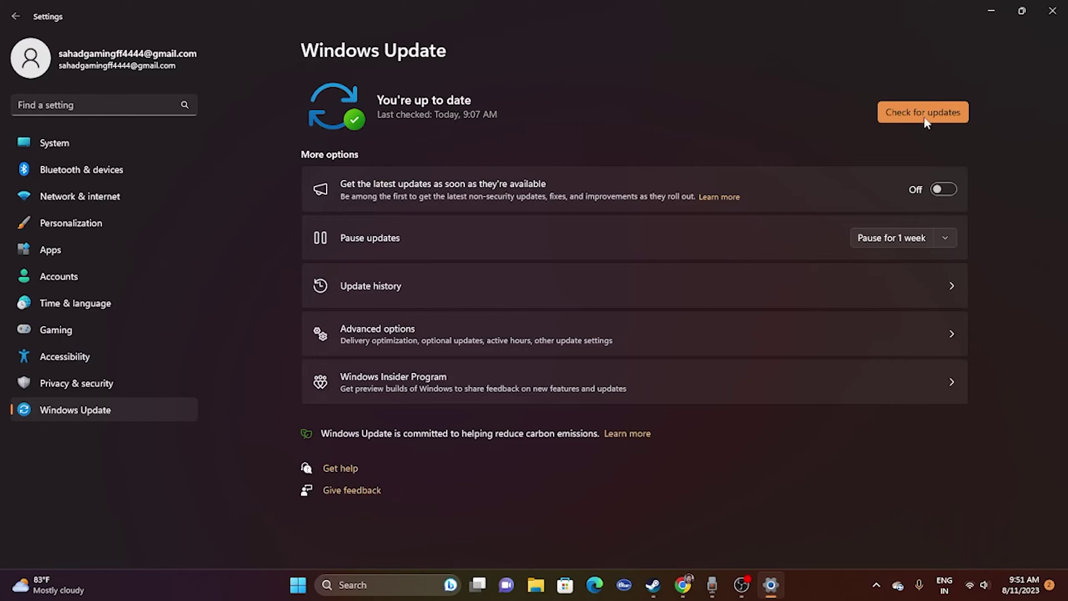
click(1051, 11)
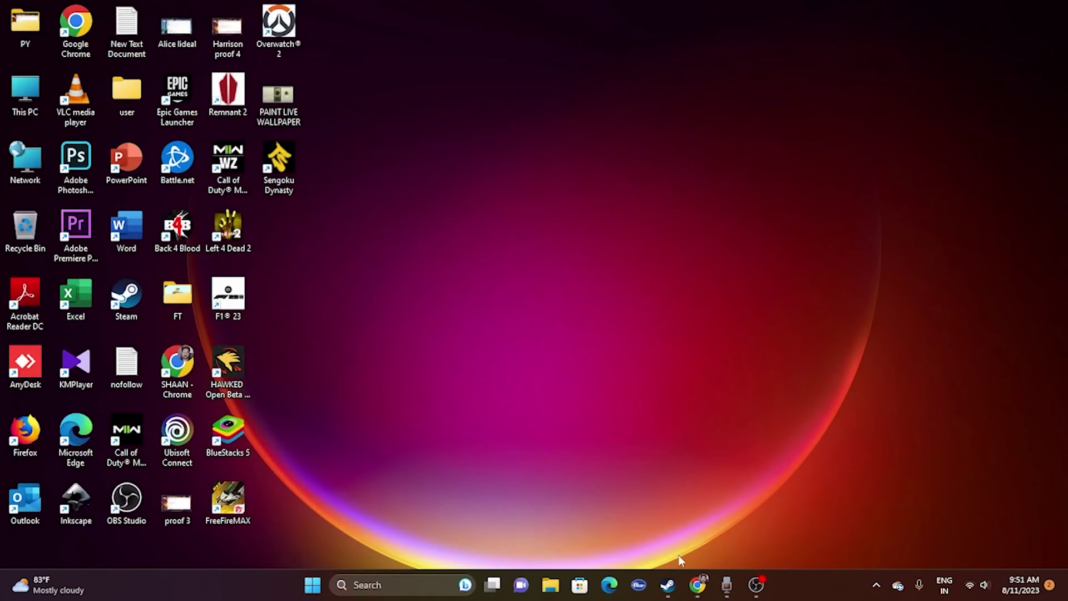
click(669, 586)
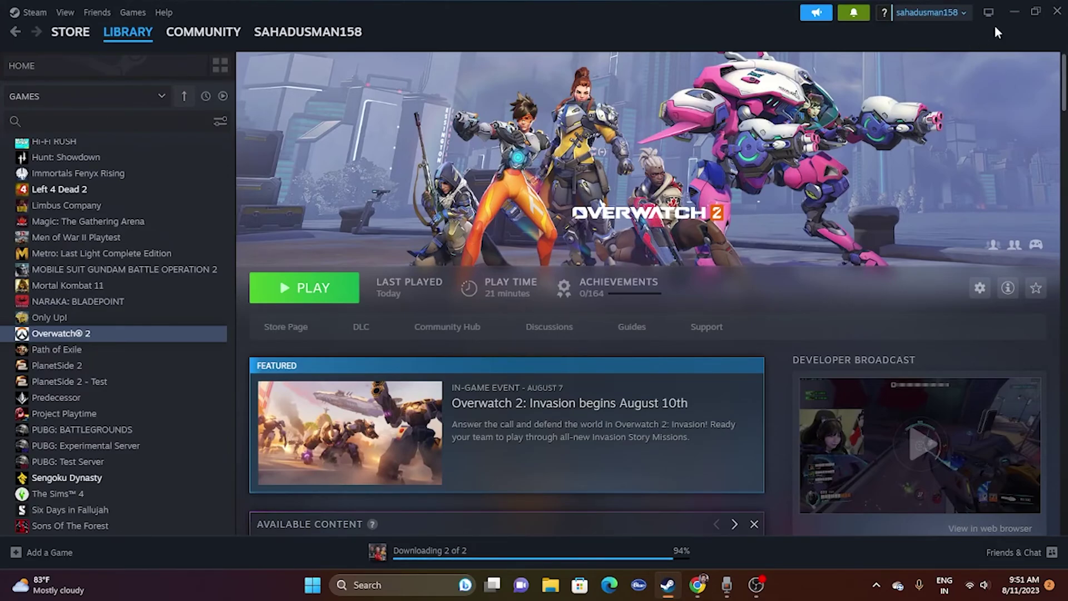
- Minimize Steam, switch to Chrome and review the manual driver search form on NVIDIA's GeForce Drivers page
click(1015, 11)
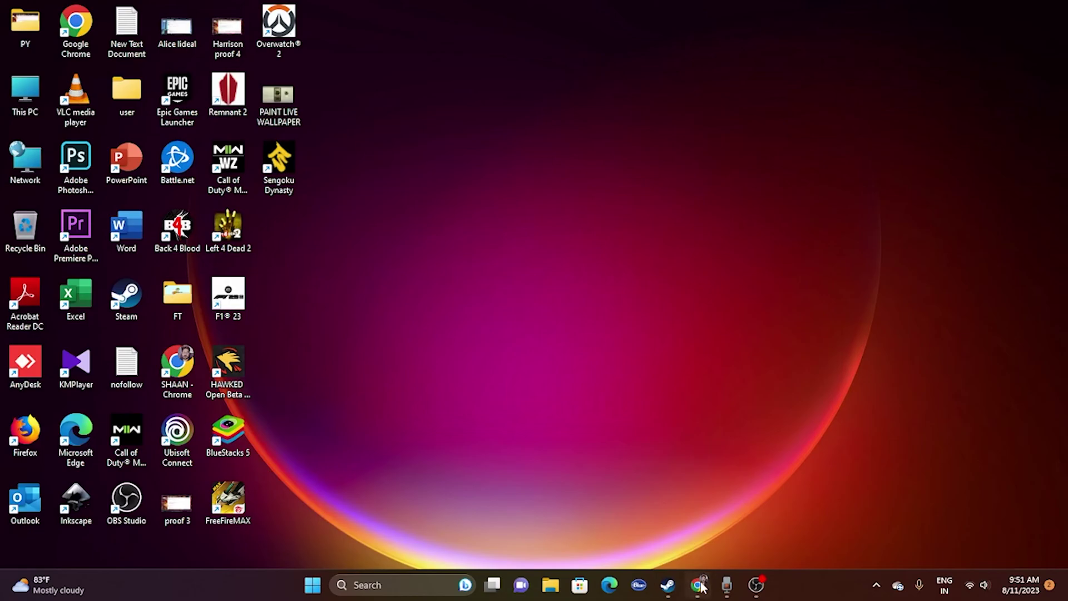
click(697, 584)
click(579, 142)
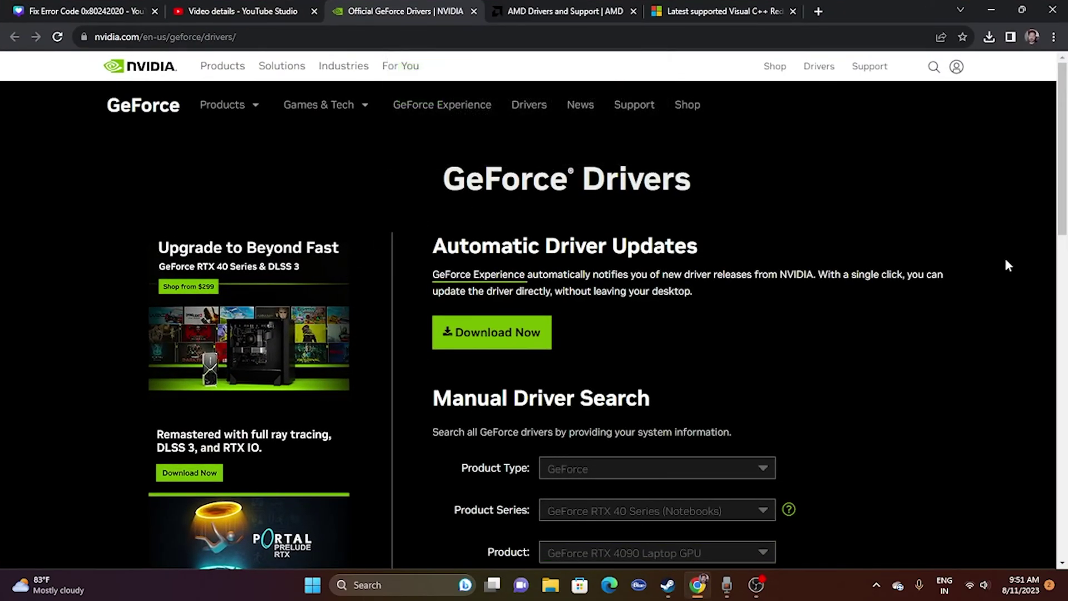
scroll(1025, 265, down, 1)
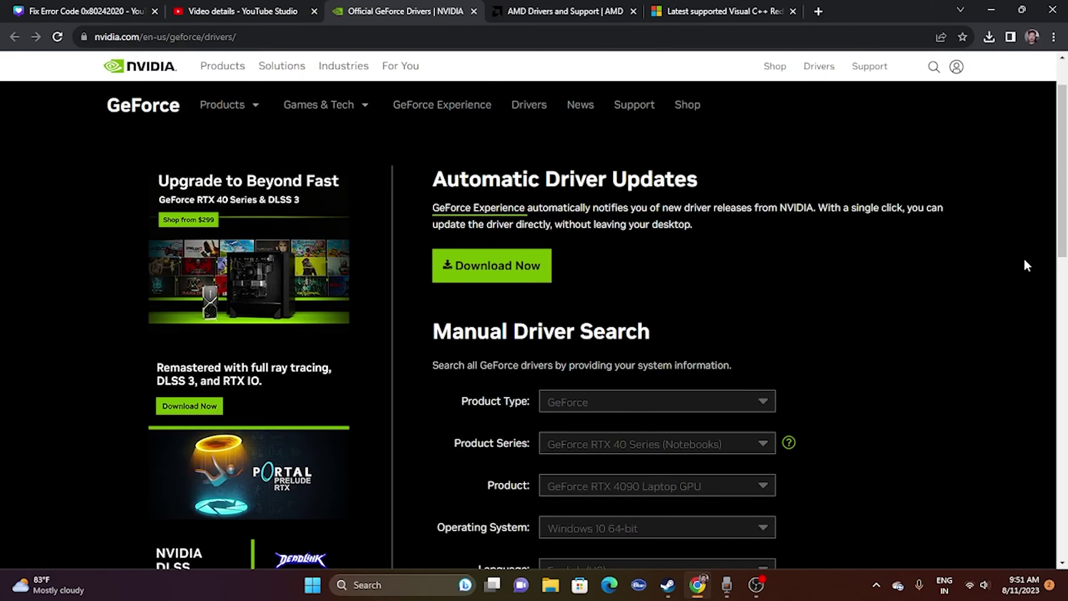
scroll(1027, 265, down, 3)
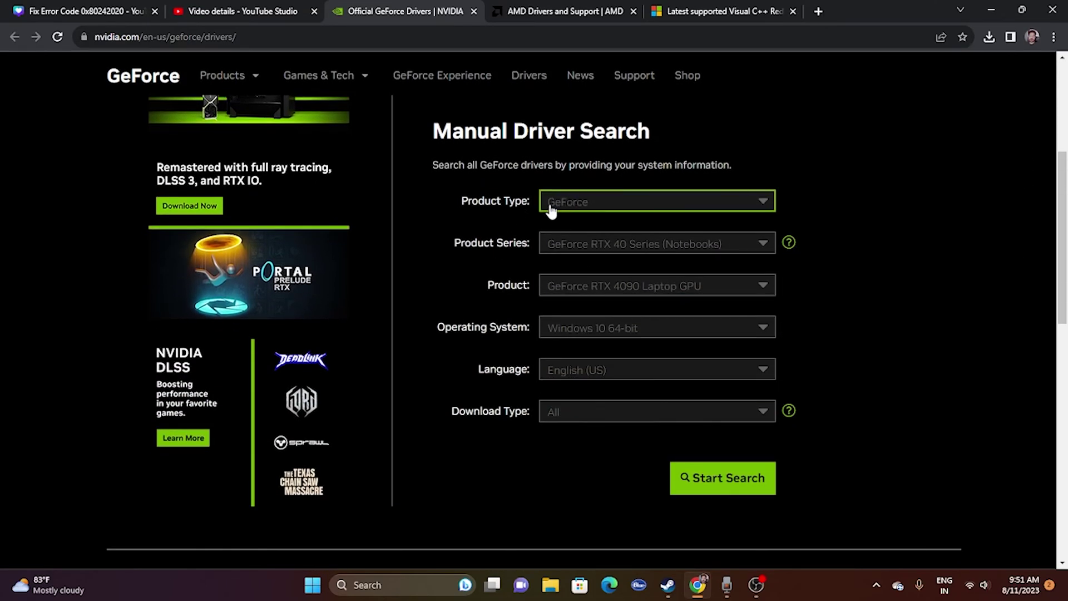
scroll(578, 205, down, 1)
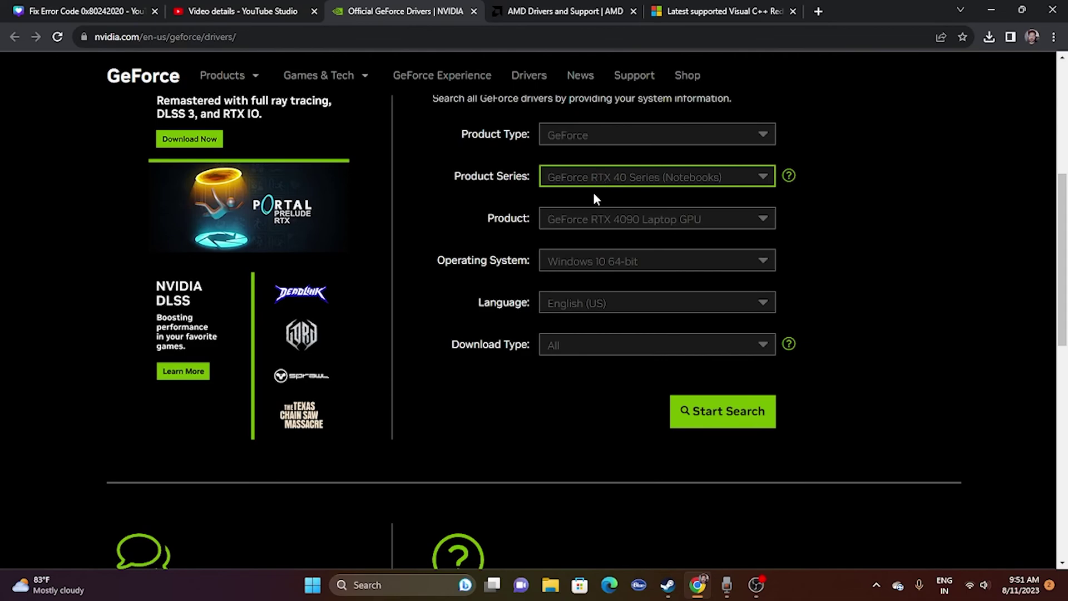
scroll(890, 272, down, 3)
scroll(923, 265, up, 4)
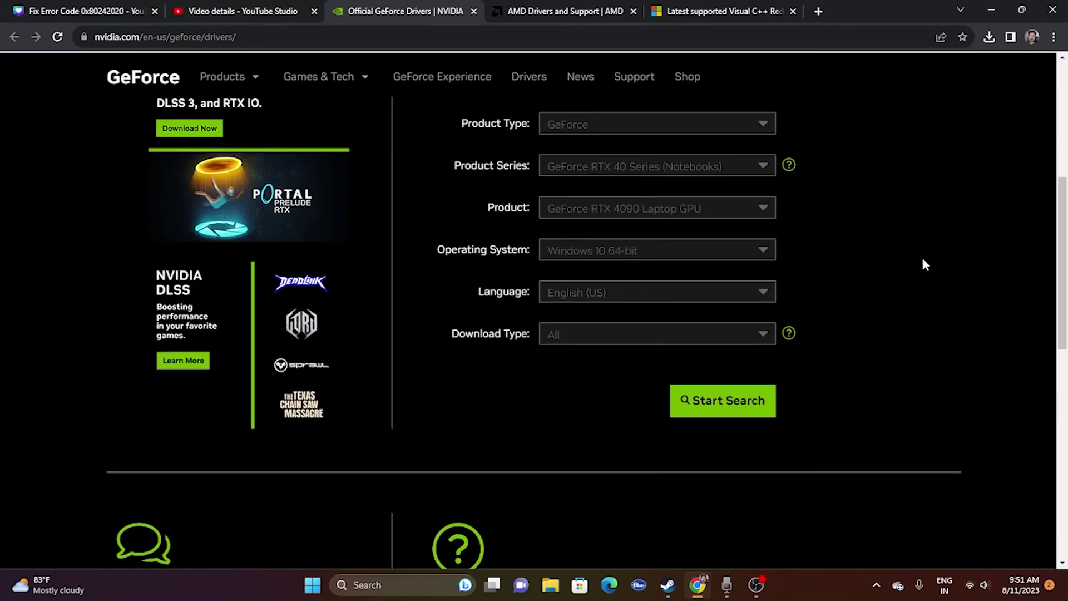
- Run a manual GeForce driver search with Windows 11 as the operating system and a chosen product and product series
click(662, 333)
click(662, 350)
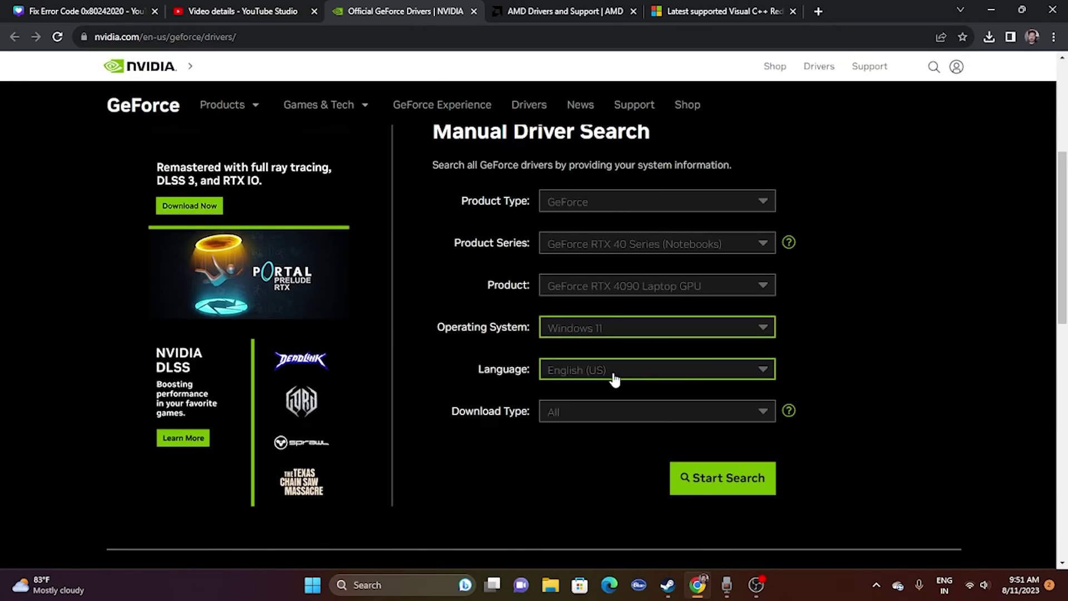
click(645, 290)
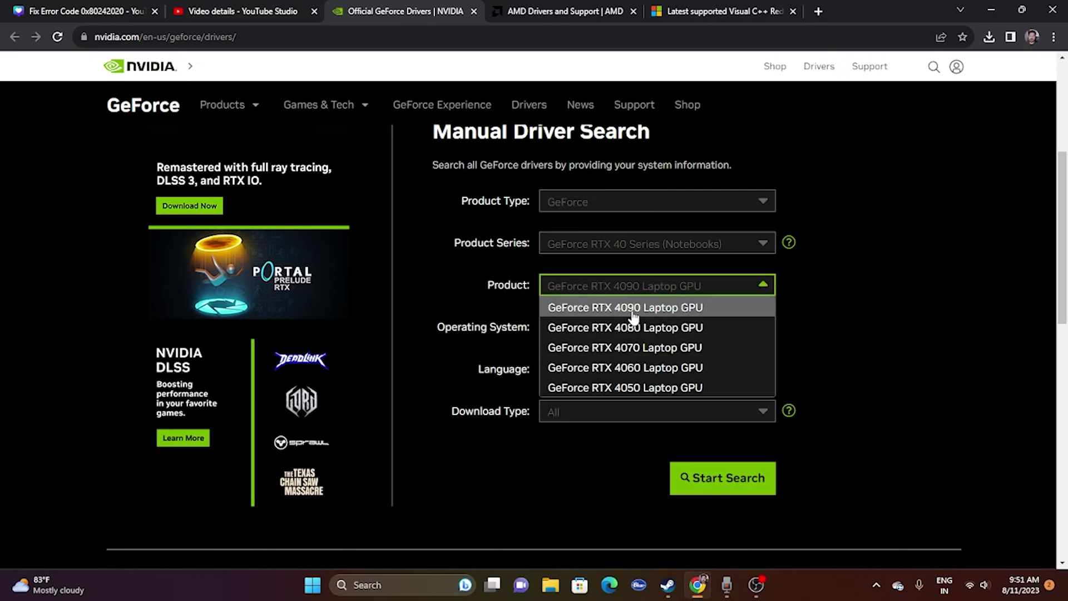
click(639, 305)
click(584, 243)
click(597, 285)
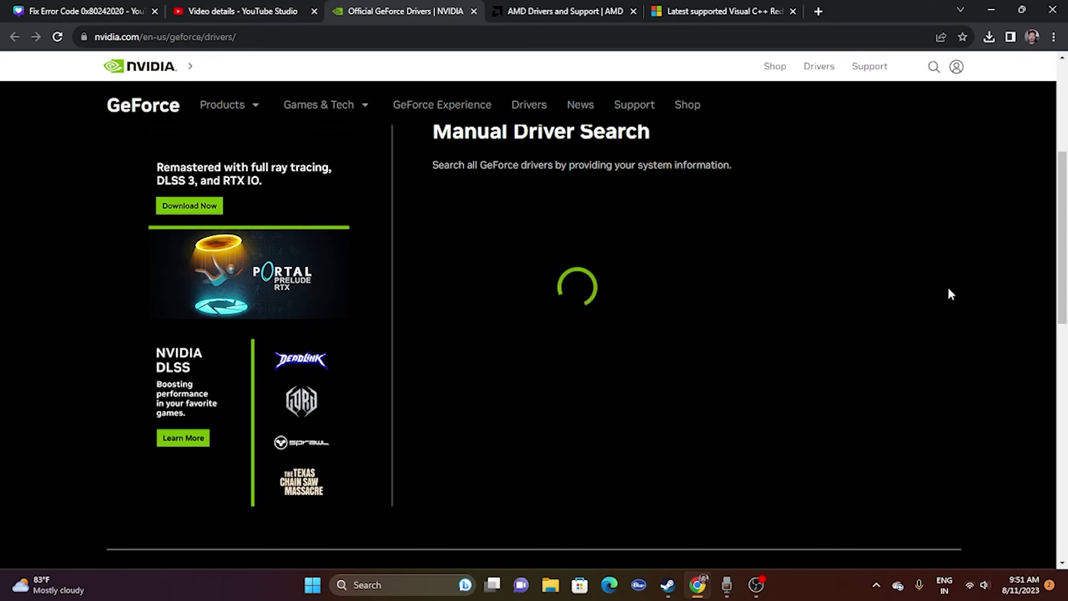
scroll(763, 380, down, 2)
click(763, 355)
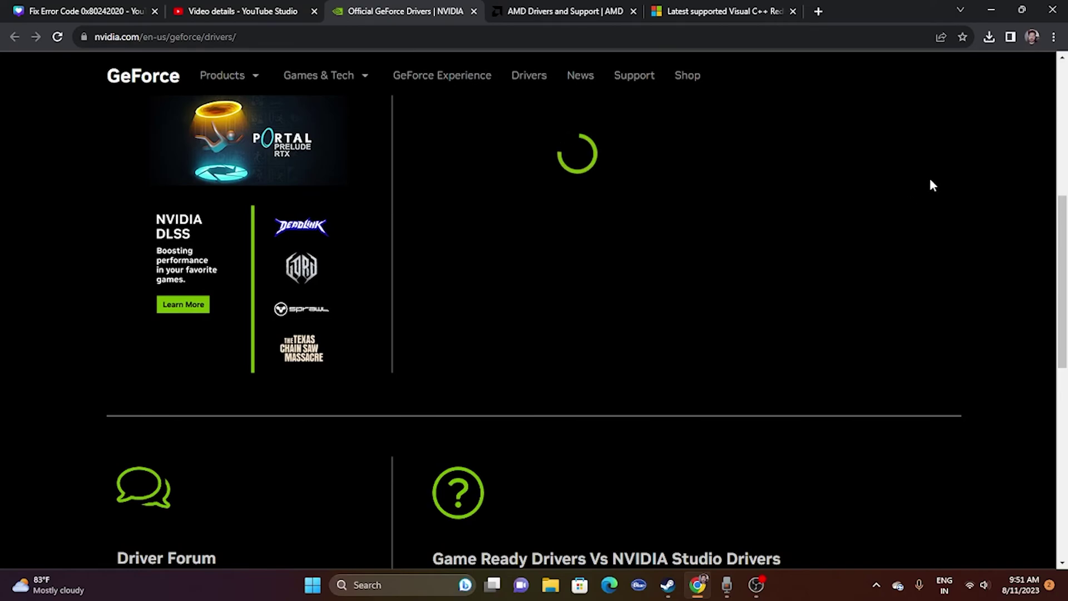
- Look through the driver results and highlight the GeForce Game Ready Driver - WHQL, version 536.99
scroll(931, 178, down, 7)
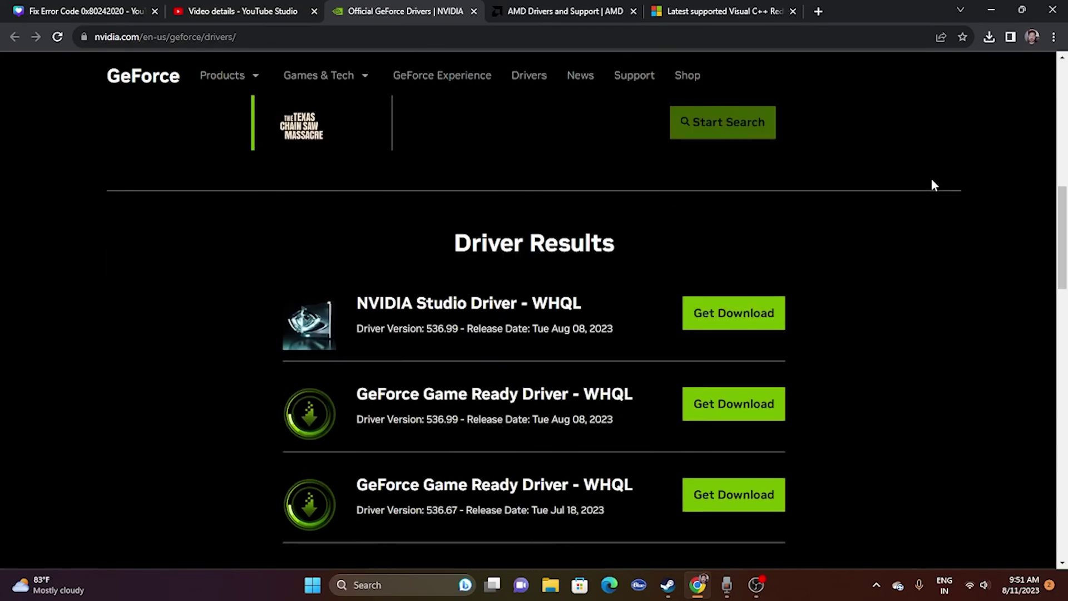
scroll(601, 306, up, 3)
drag(426, 370, 614, 382)
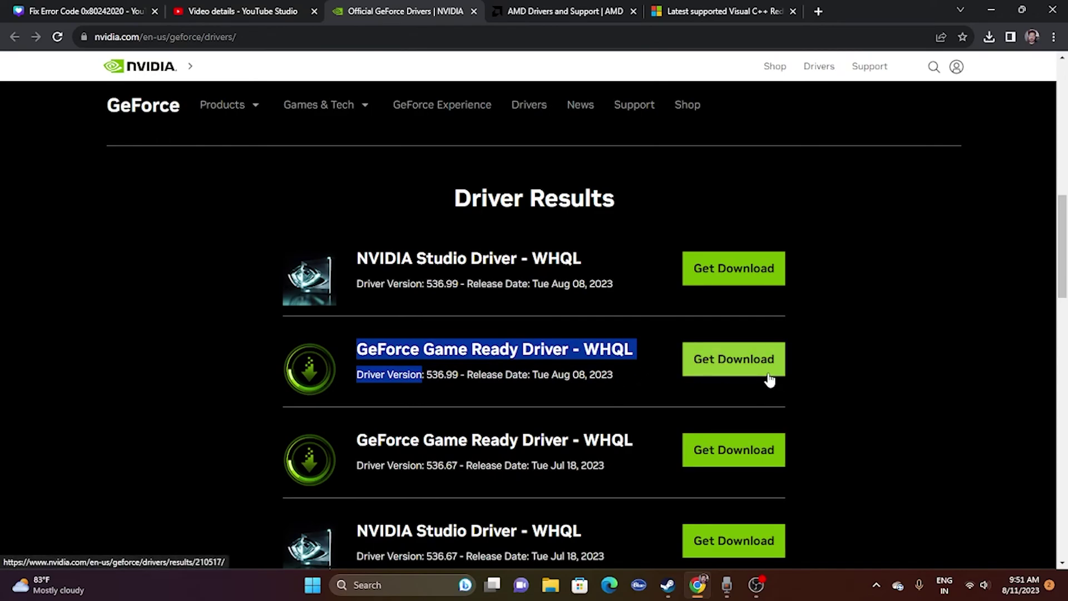
- On AMD's Drivers and Support page, select Graphics, AMD Radeon RX 7000S Series and AMD Radeon RX 7600S, and submit the selection
click(550, 11)
scroll(571, 290, down, 5)
click(240, 303)
click(194, 290)
click(350, 303)
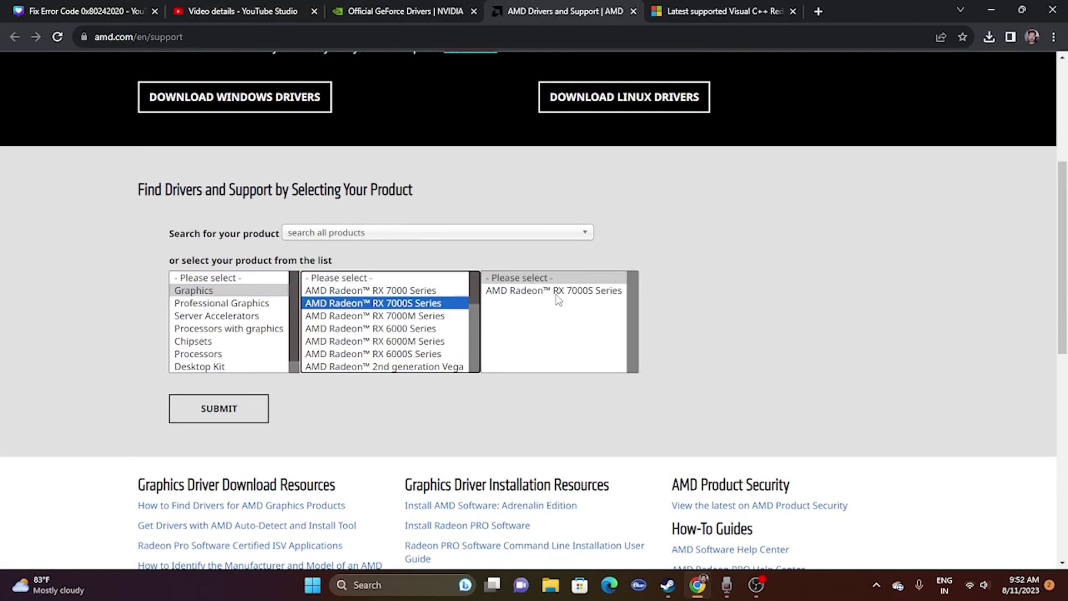
click(554, 291)
click(696, 303)
click(219, 409)
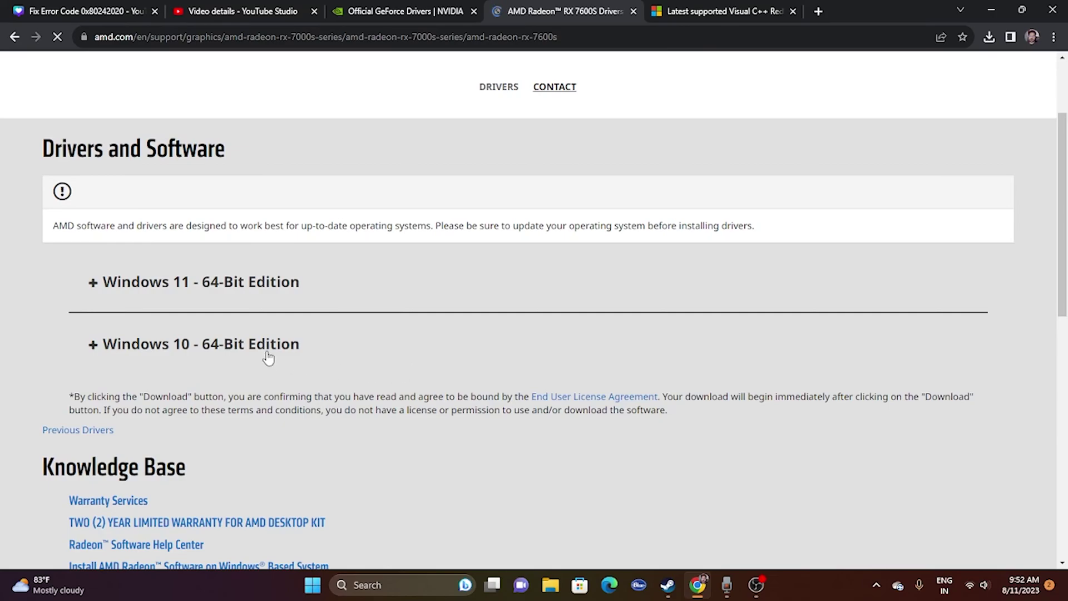
- Review Microsoft's Visual C++ Redistributable latest supported downloads page and highlight the X64 architecture entry
click(688, 8)
scroll(600, 304, down, 1)
scroll(708, 308, up, 1)
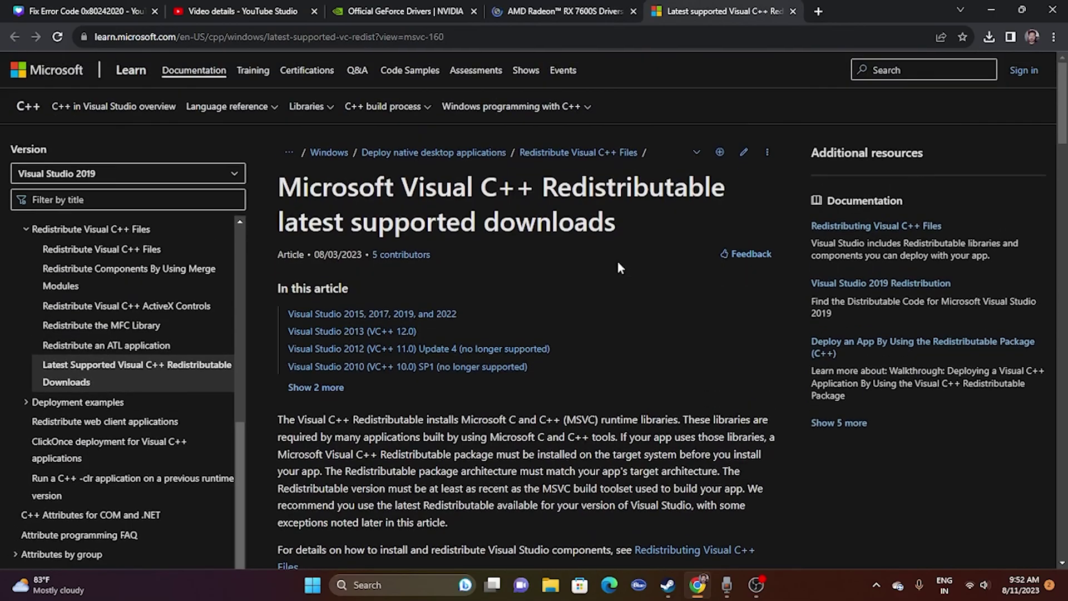
drag(625, 228, 285, 194)
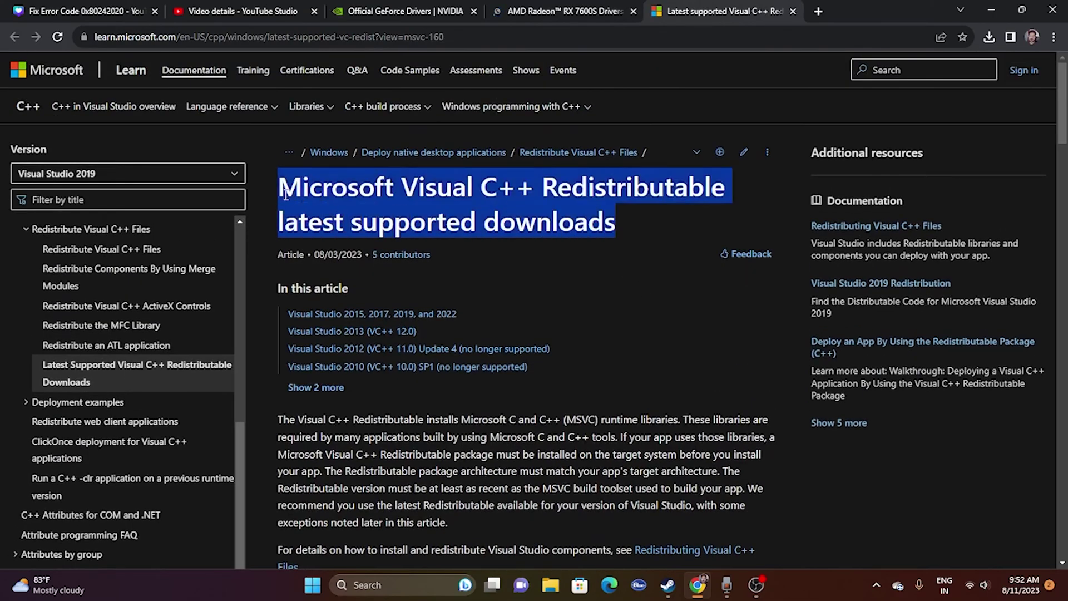
click(633, 232)
scroll(633, 232, down, 10)
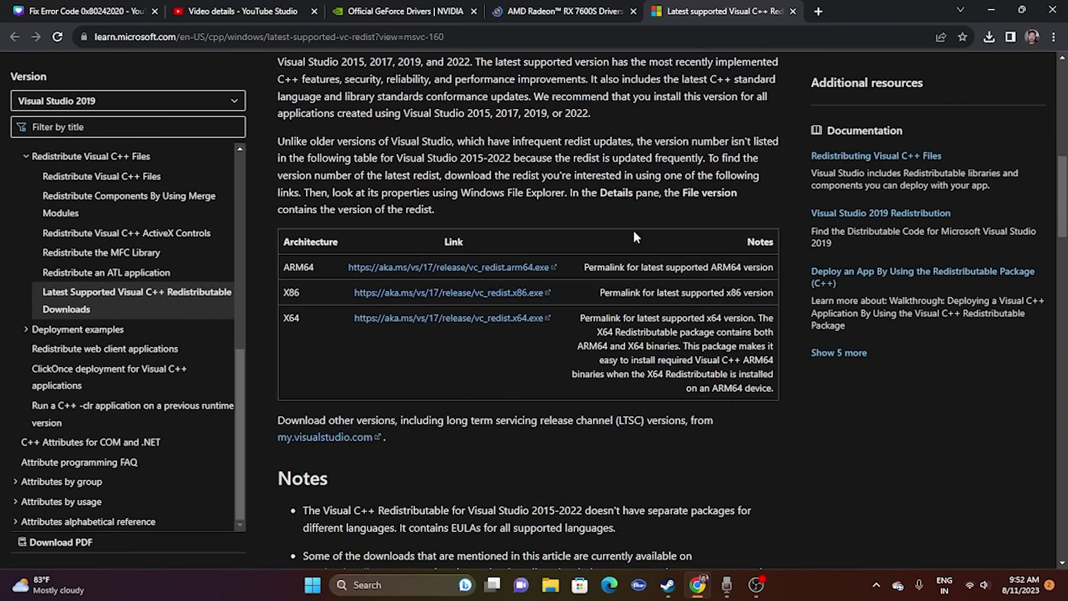
drag(282, 317, 306, 324)
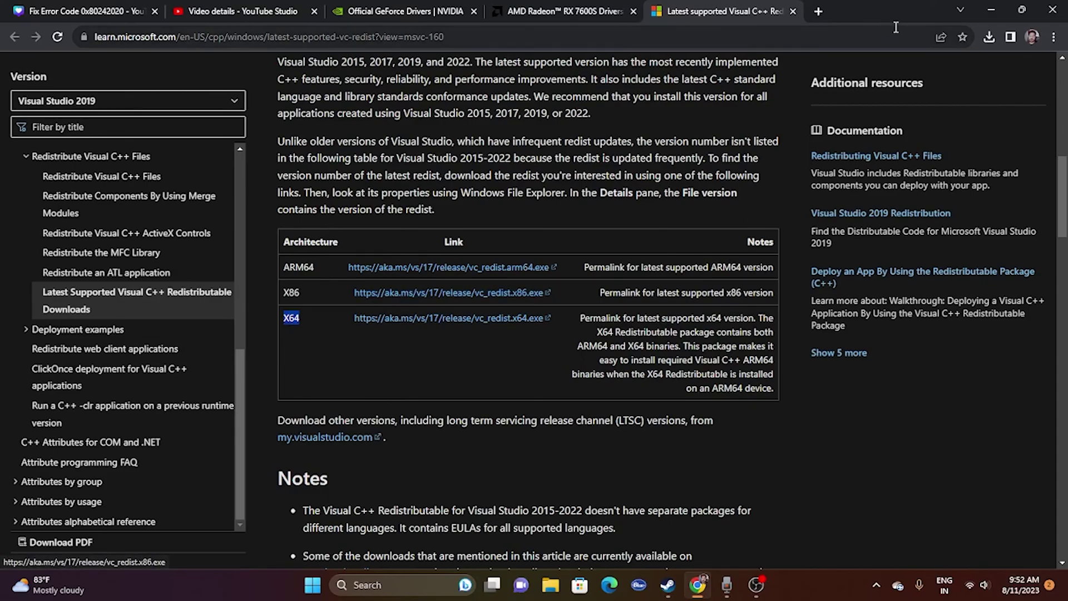
- Minimize Chrome, switch to Steam and check the management options for Overwatch 2, including Uninstall, without choosing any
click(991, 10)
click(673, 584)
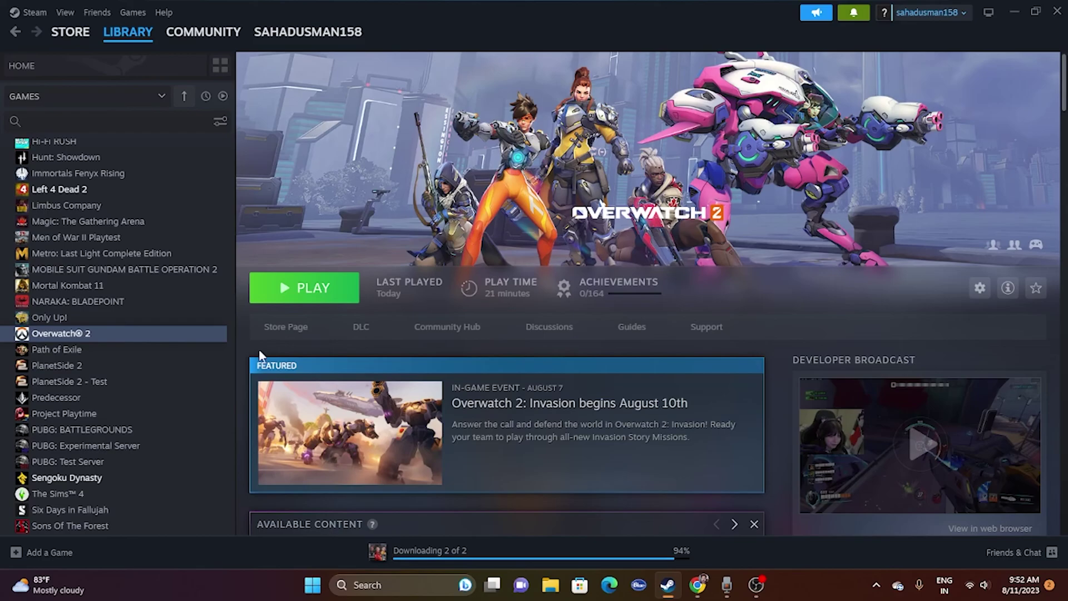
right_click(86, 334)
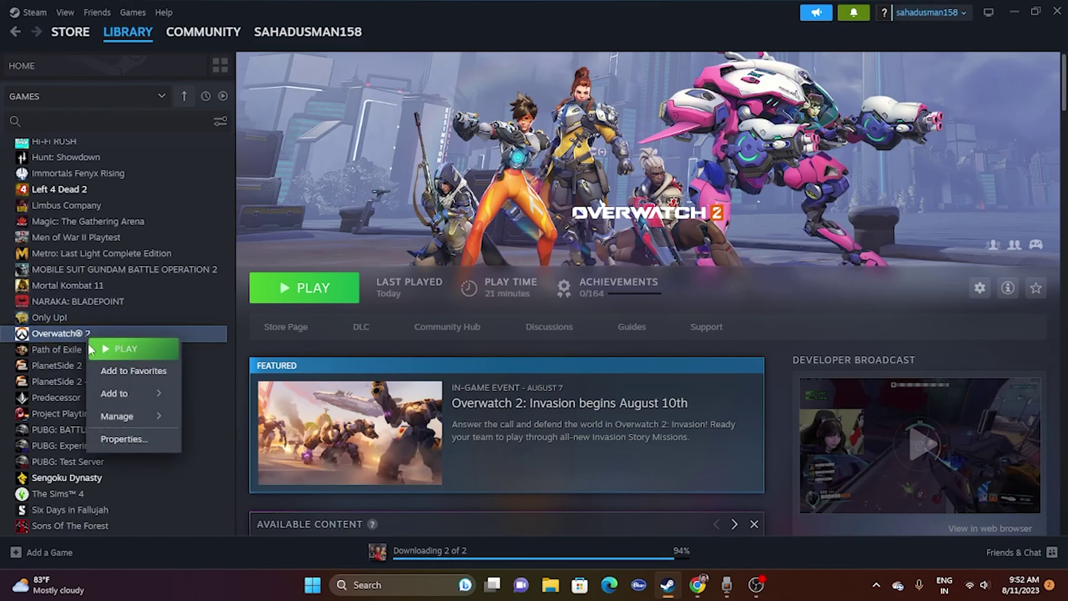
mouse_move(117, 416)
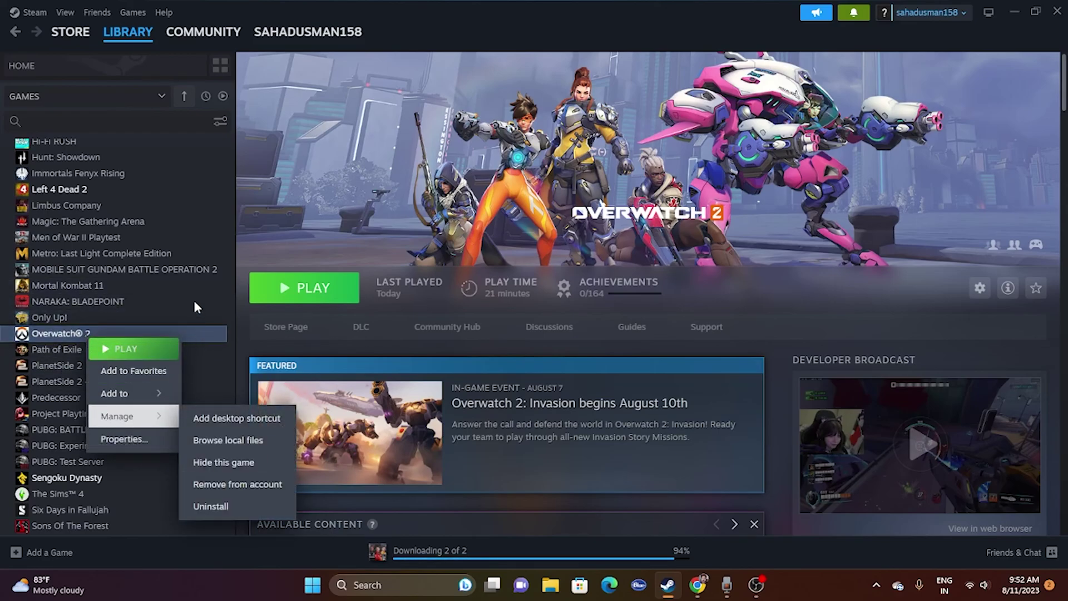
click(182, 334)
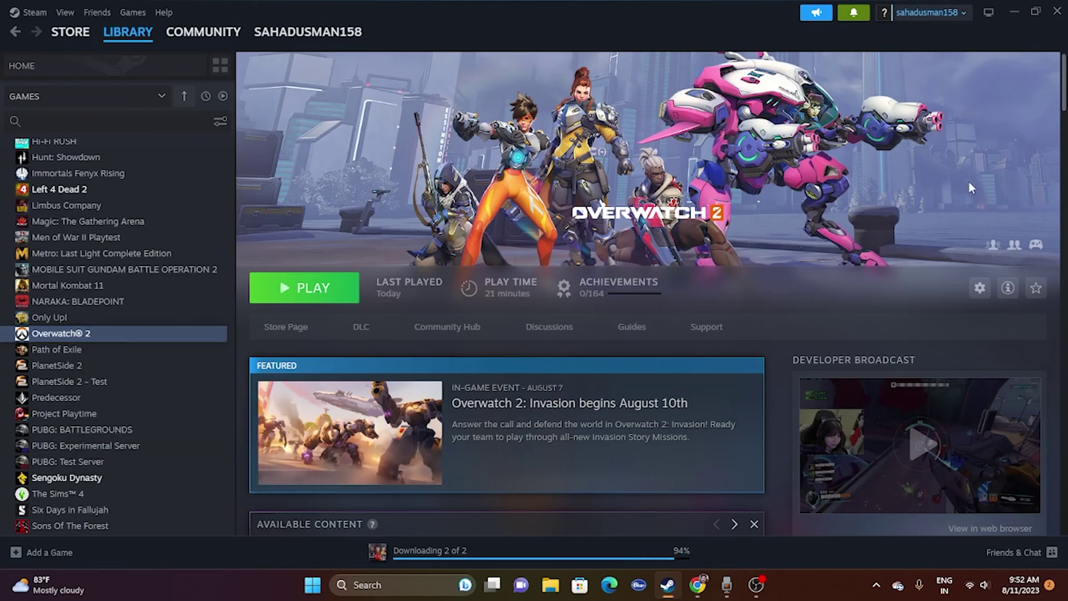
- Minimize Steam, view the drives under This PC in File Explorer, close it and switch back to Steam
click(1013, 11)
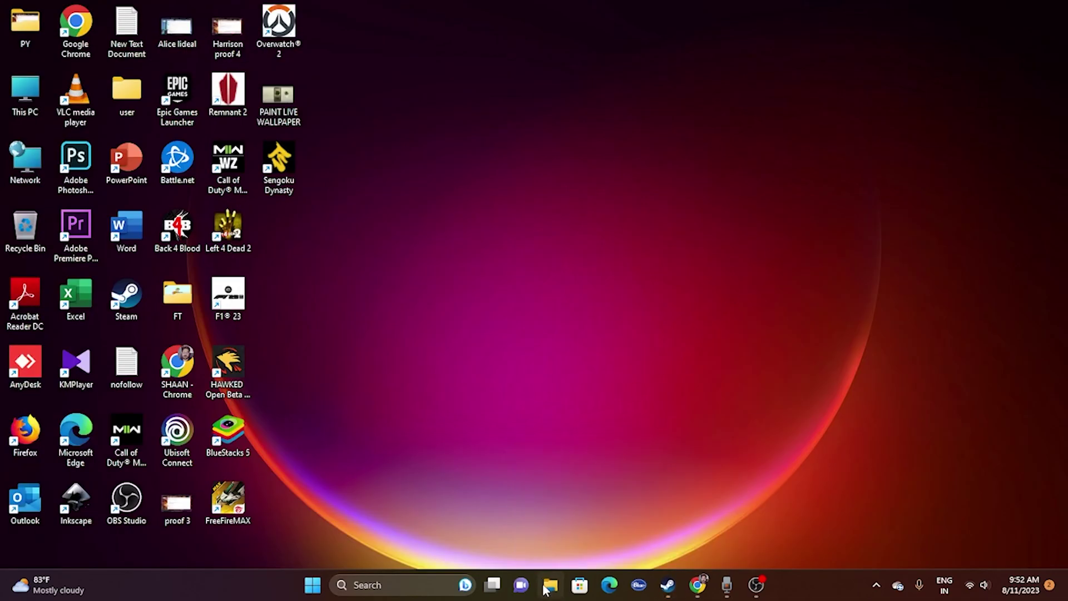
key(super+e)
click(55, 382)
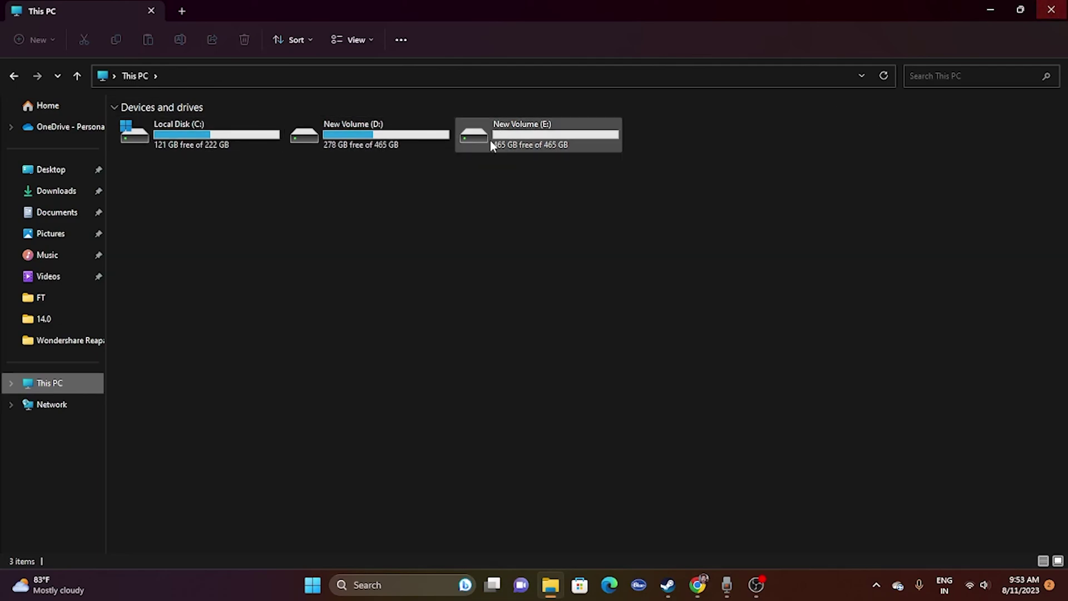
click(1051, 10)
click(668, 585)
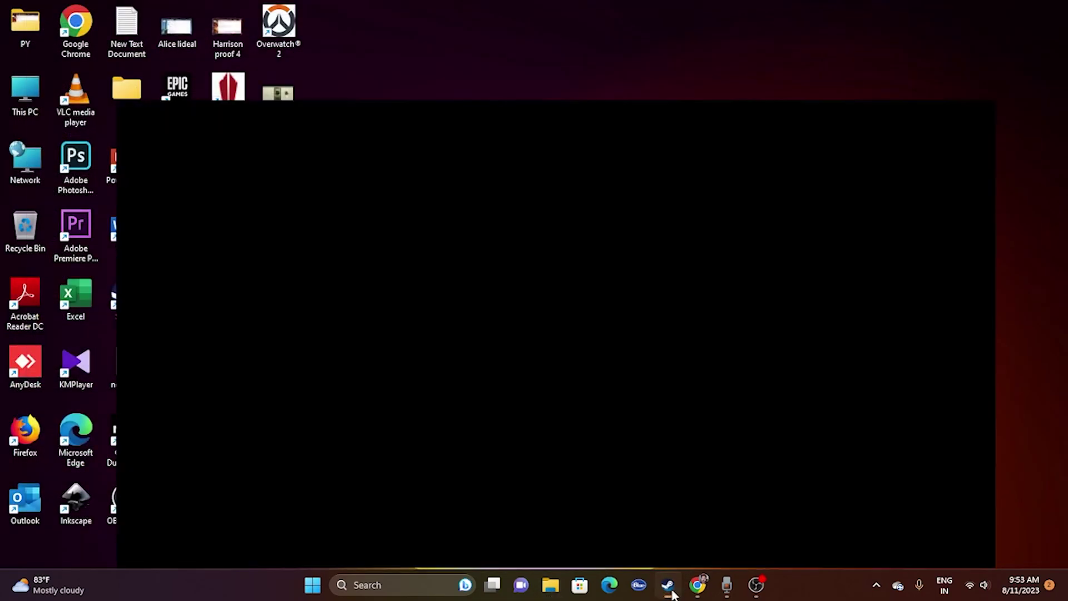